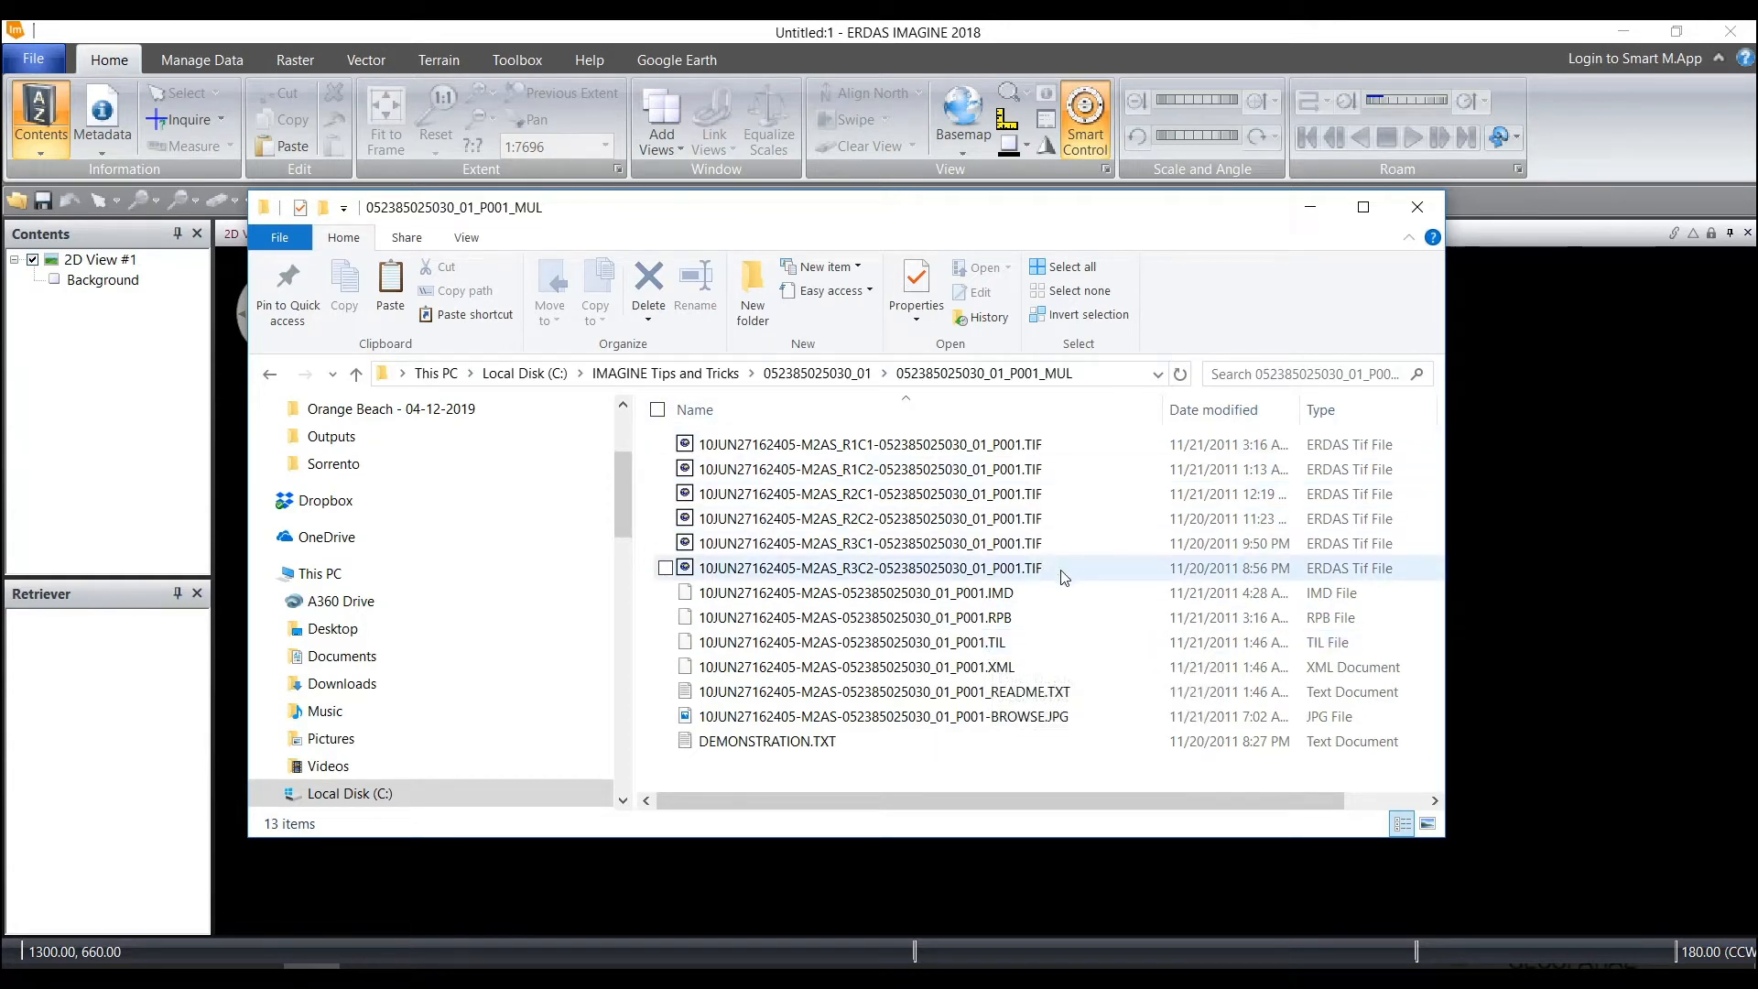
mouse_move(1073, 577)
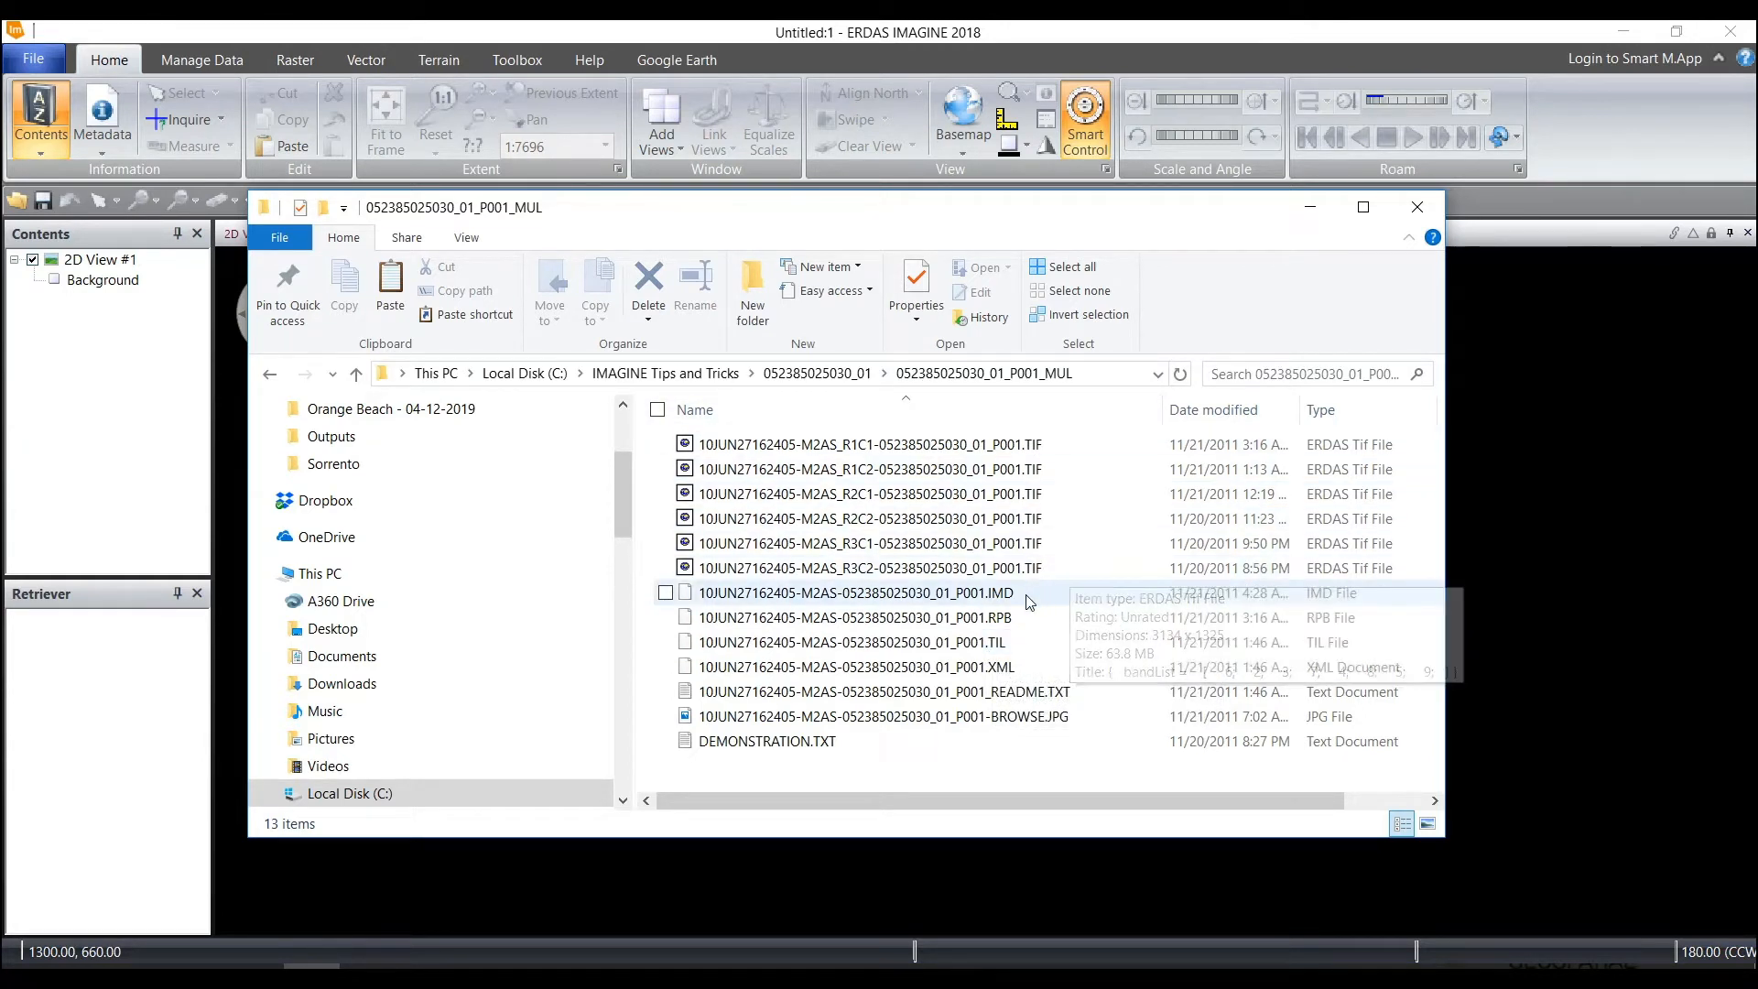
mouse_move(997, 631)
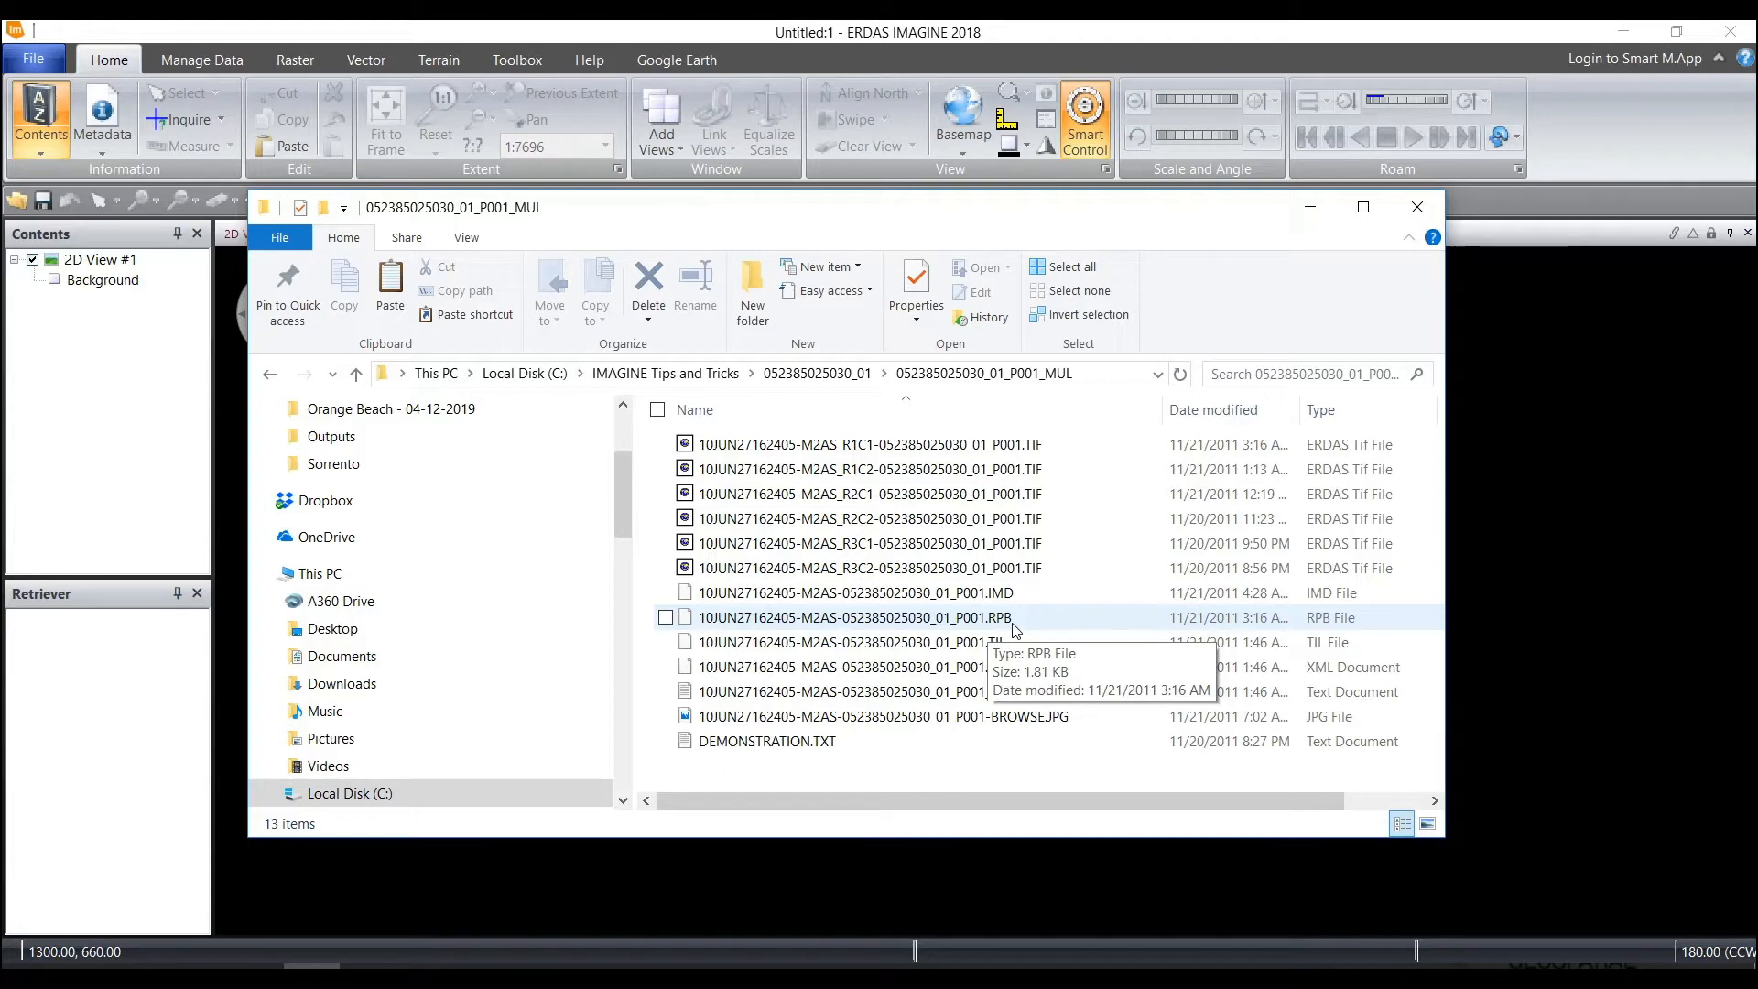
left_click(1307, 210)
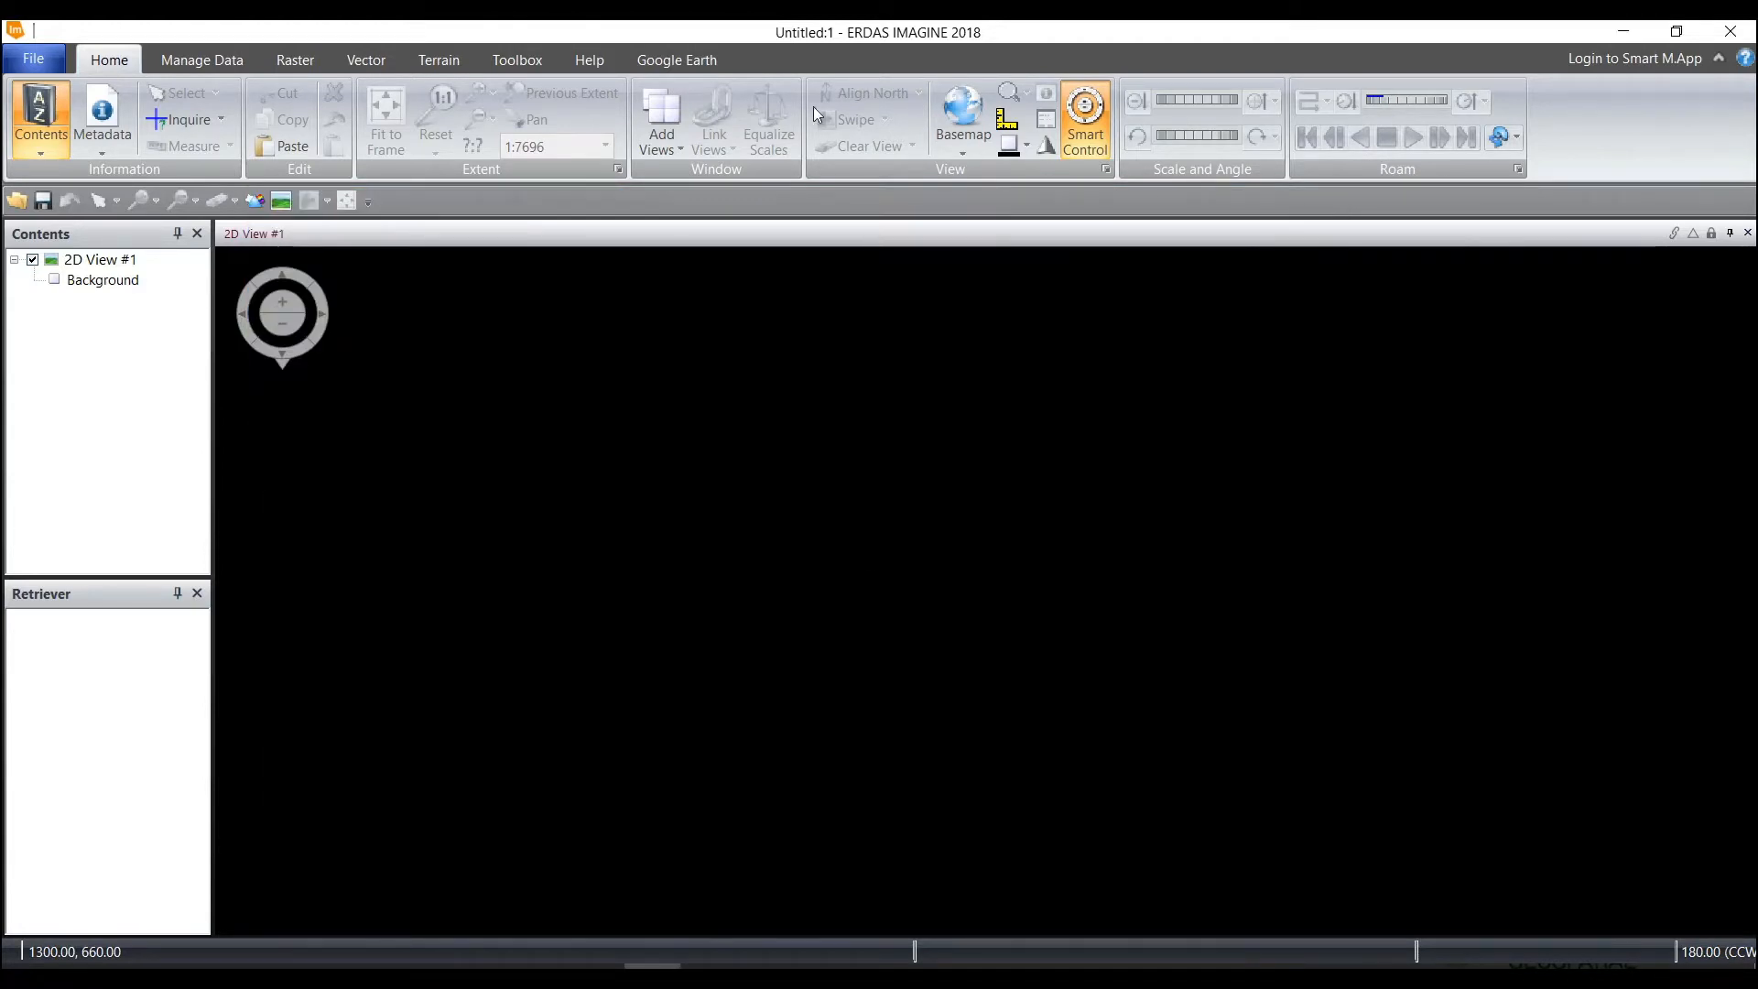
- Start a data import and set its format to Digital Globe TIL (Direct Read)
left_click(204, 61)
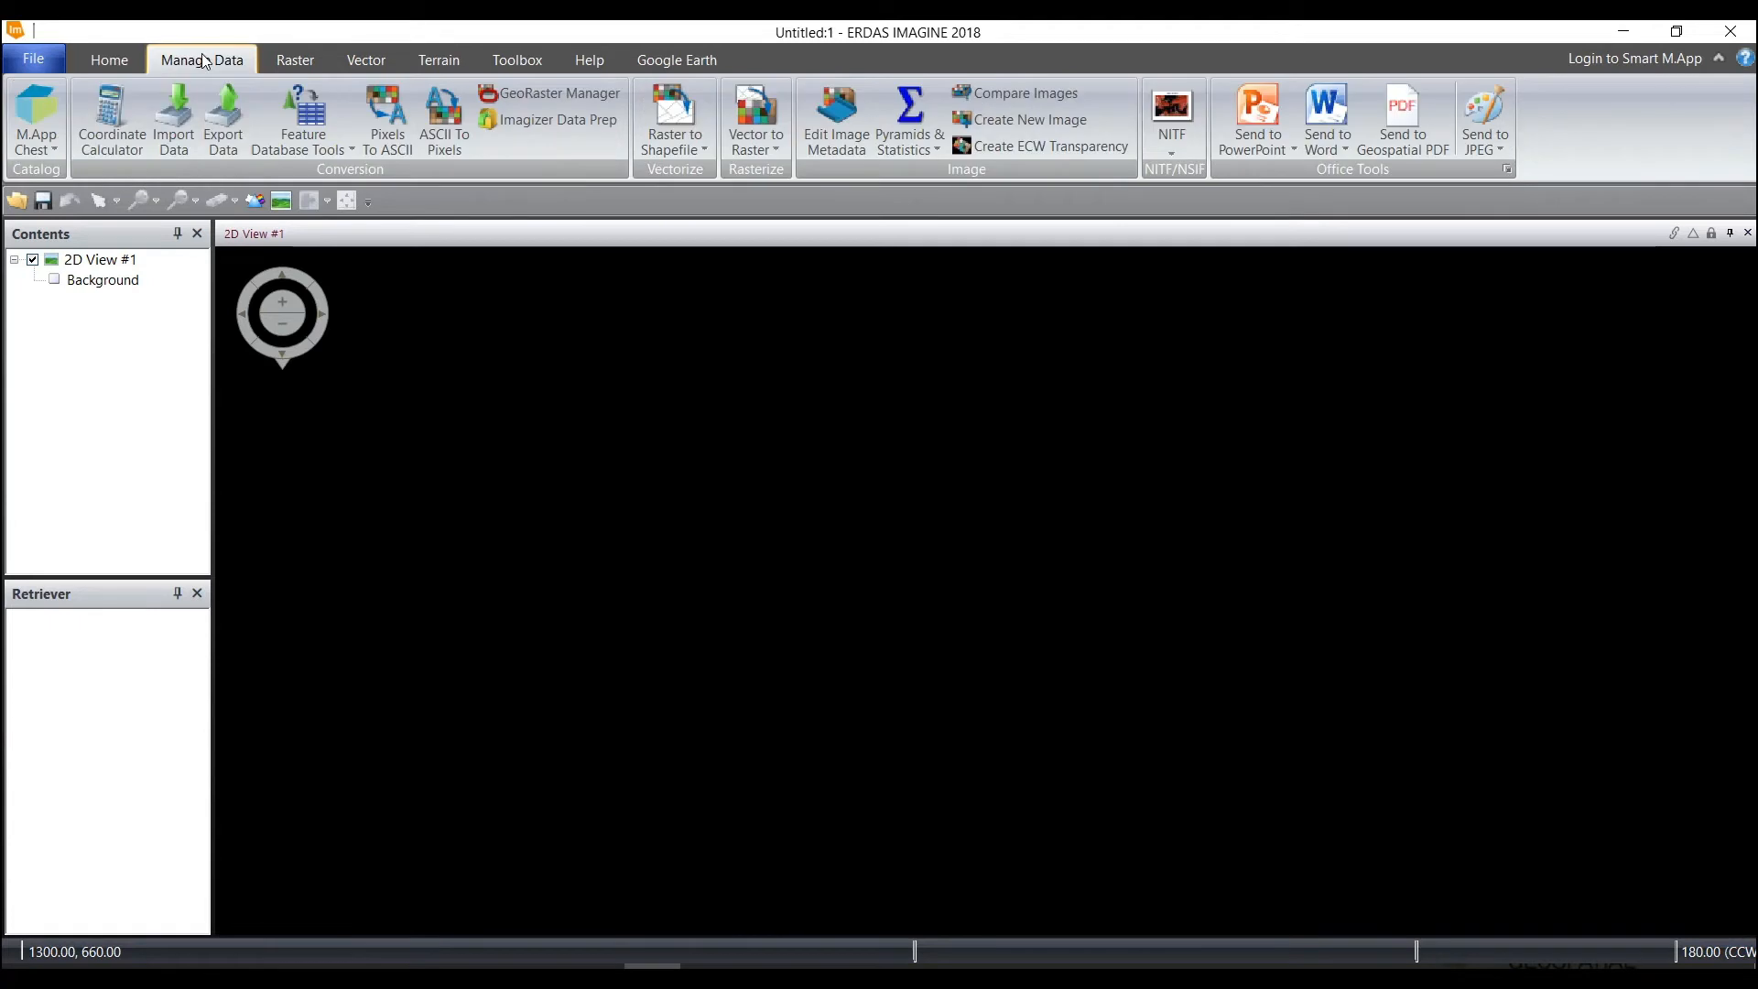
left_click(174, 114)
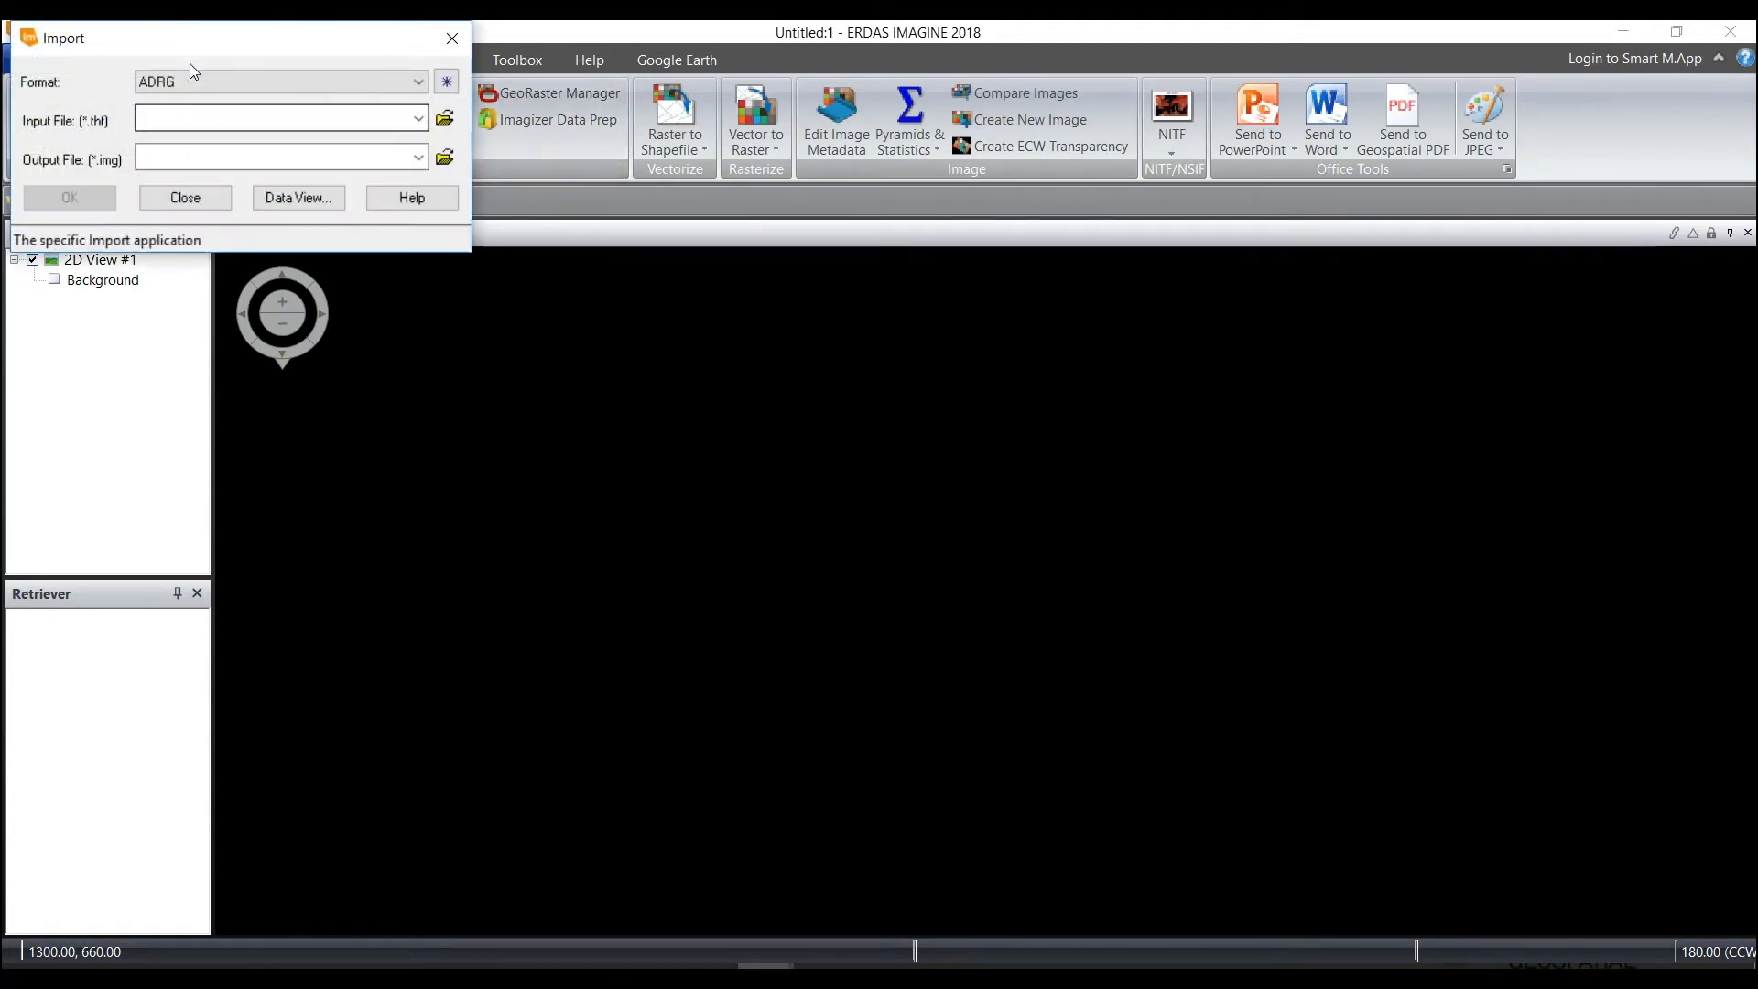
left_click_drag(203, 41, 910, 247)
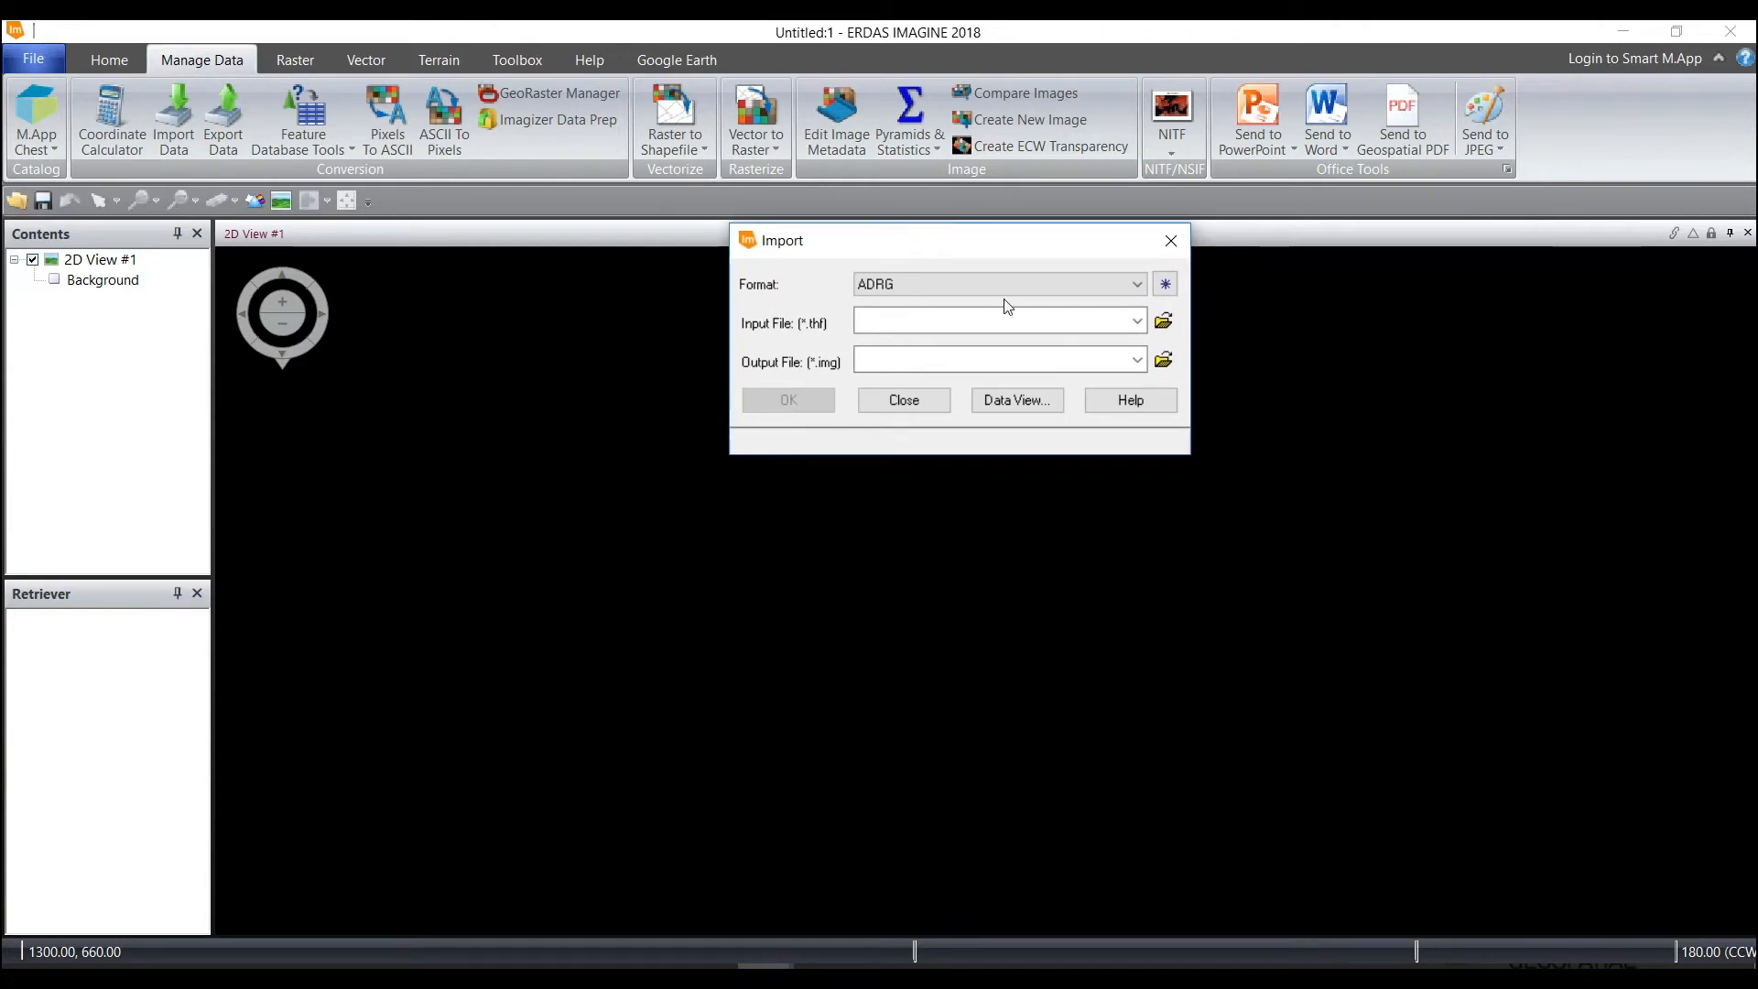
left_click(1136, 284)
left_click_drag(1136, 339, 1134, 403)
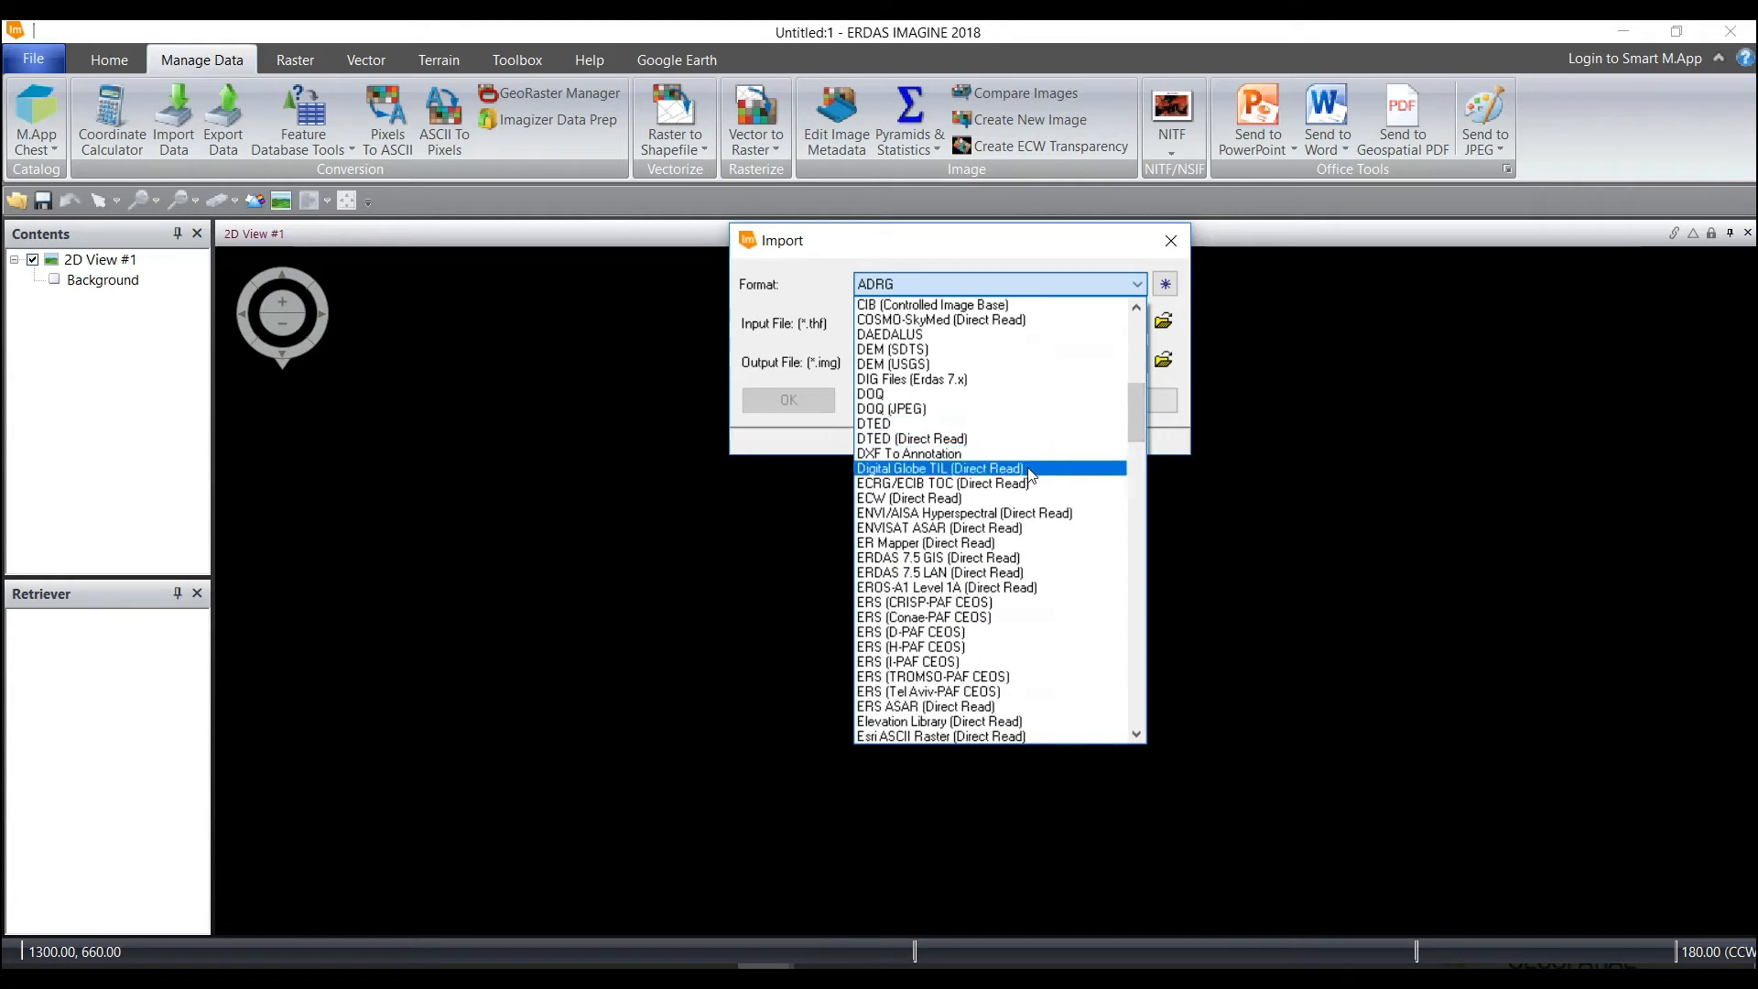
left_click(971, 468)
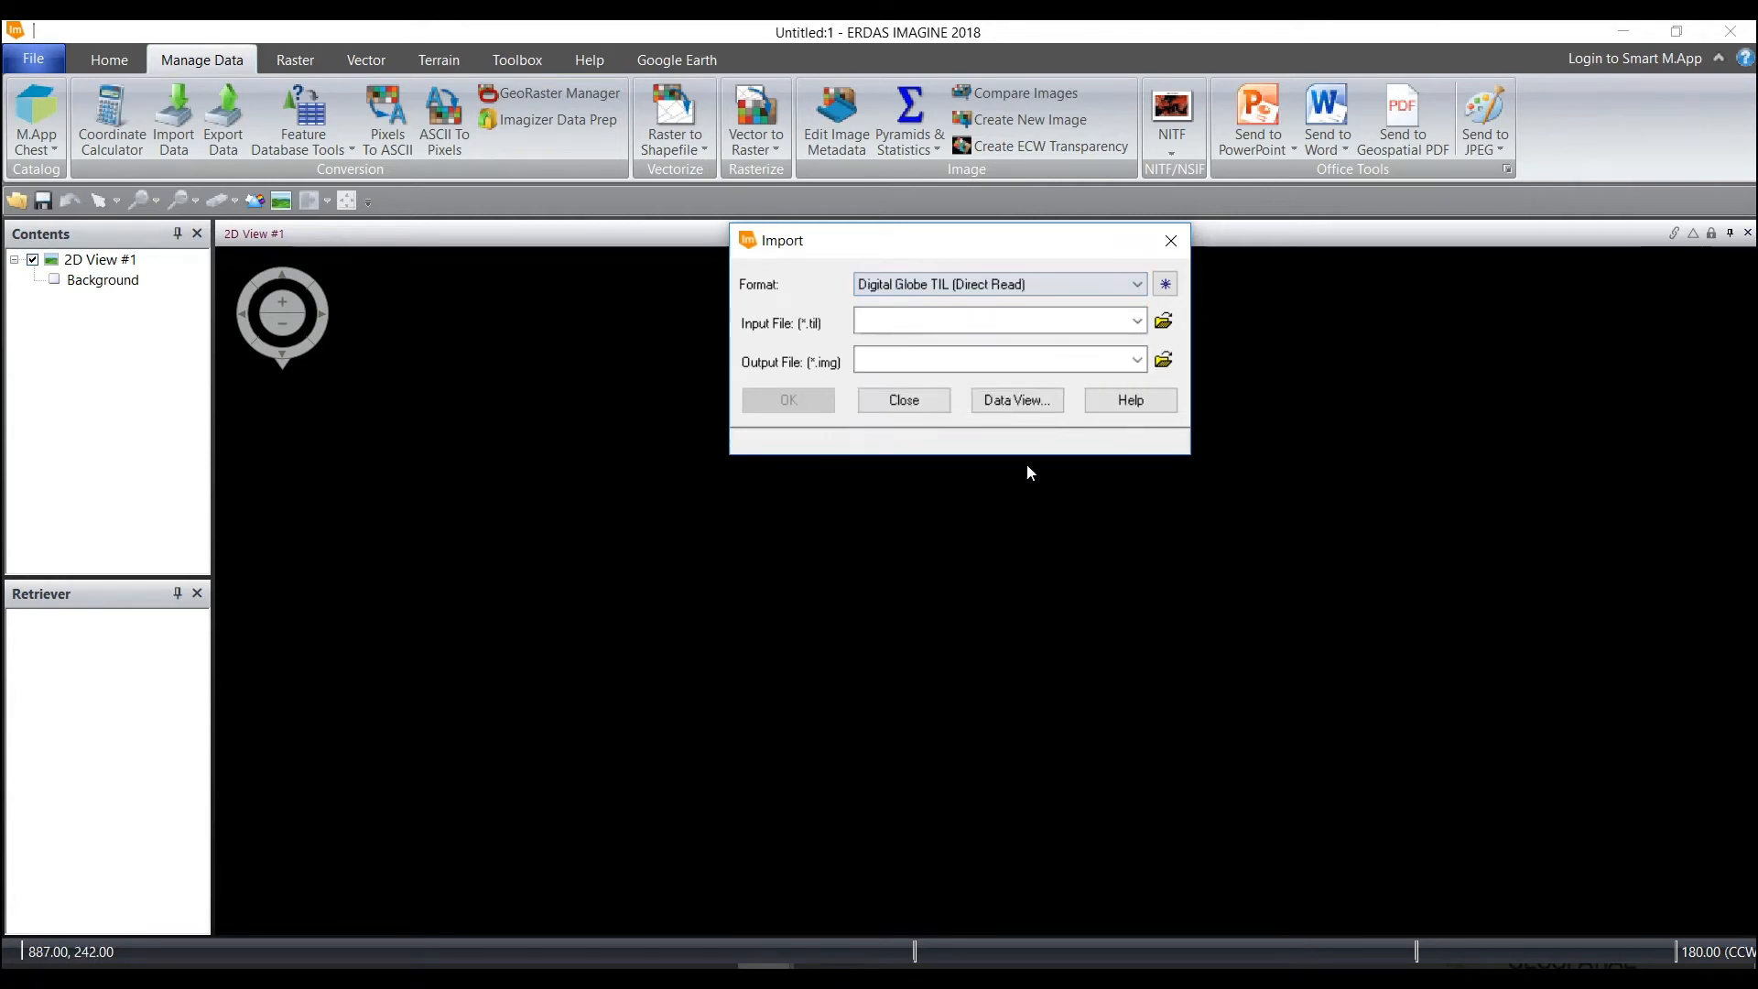
left_click(1164, 322)
double_click(746, 237)
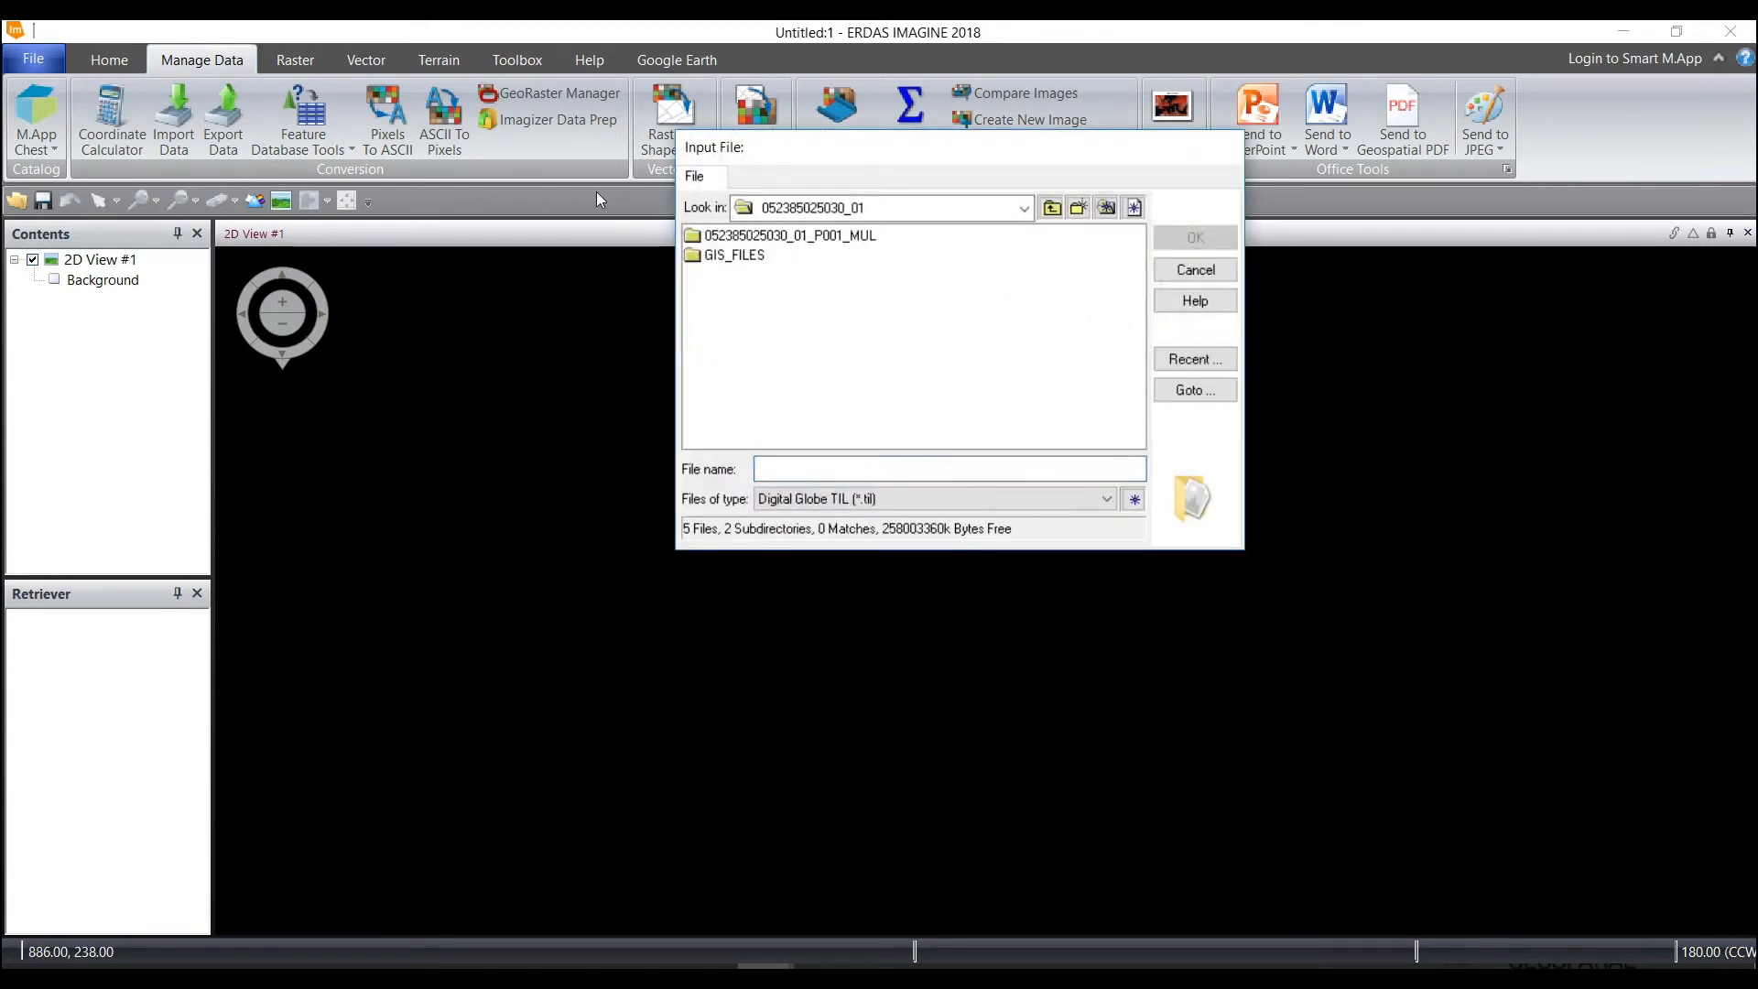
double_click(750, 237)
left_click(769, 236)
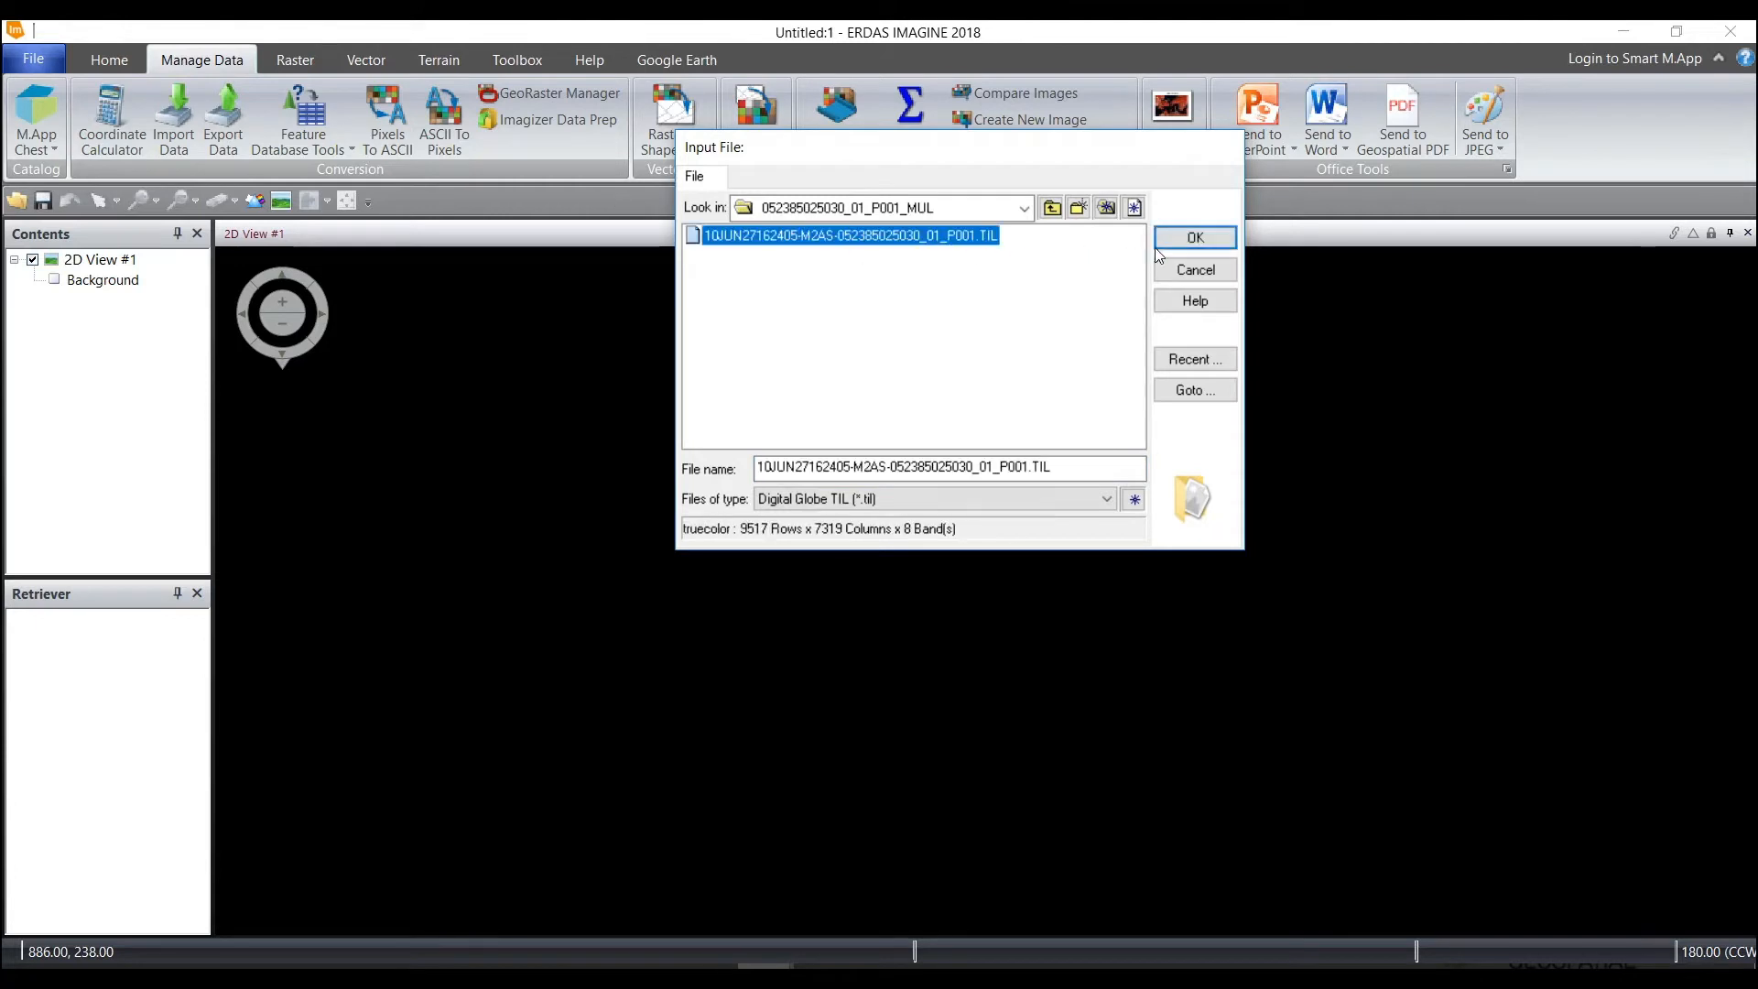
double_click(769, 237)
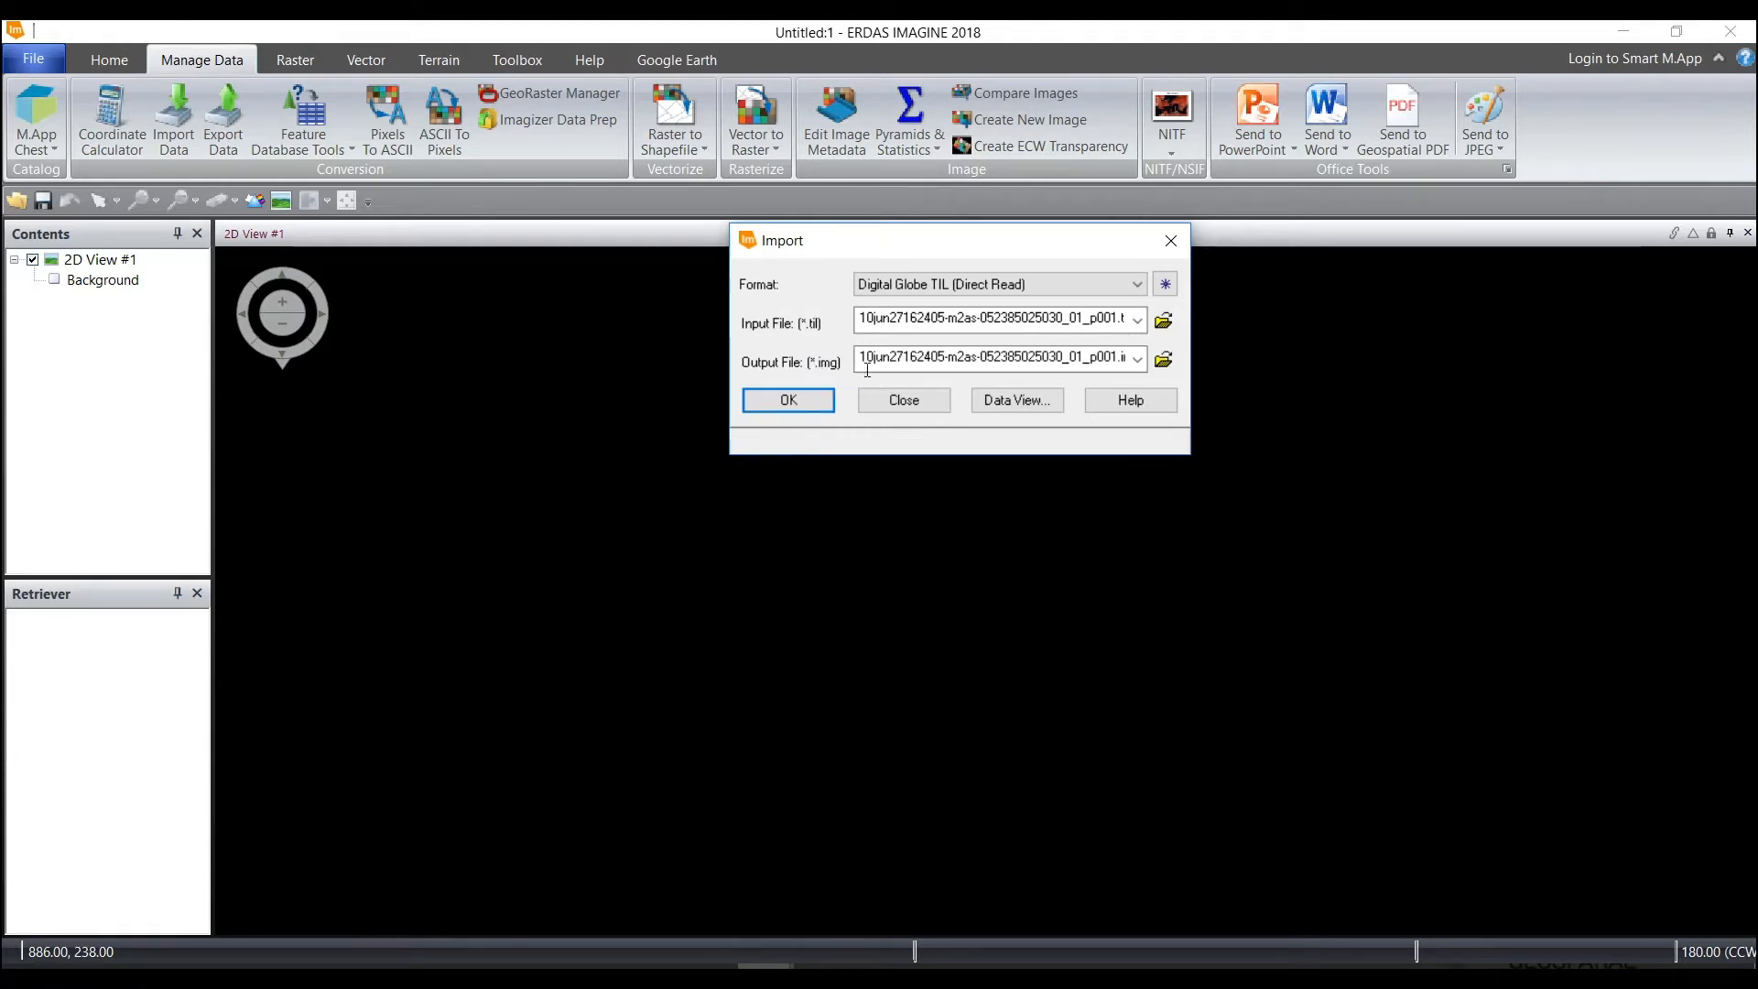
- Run the TIL import to the proposed .img output file with default options, and close the process list and import dialog
left_click(783, 401)
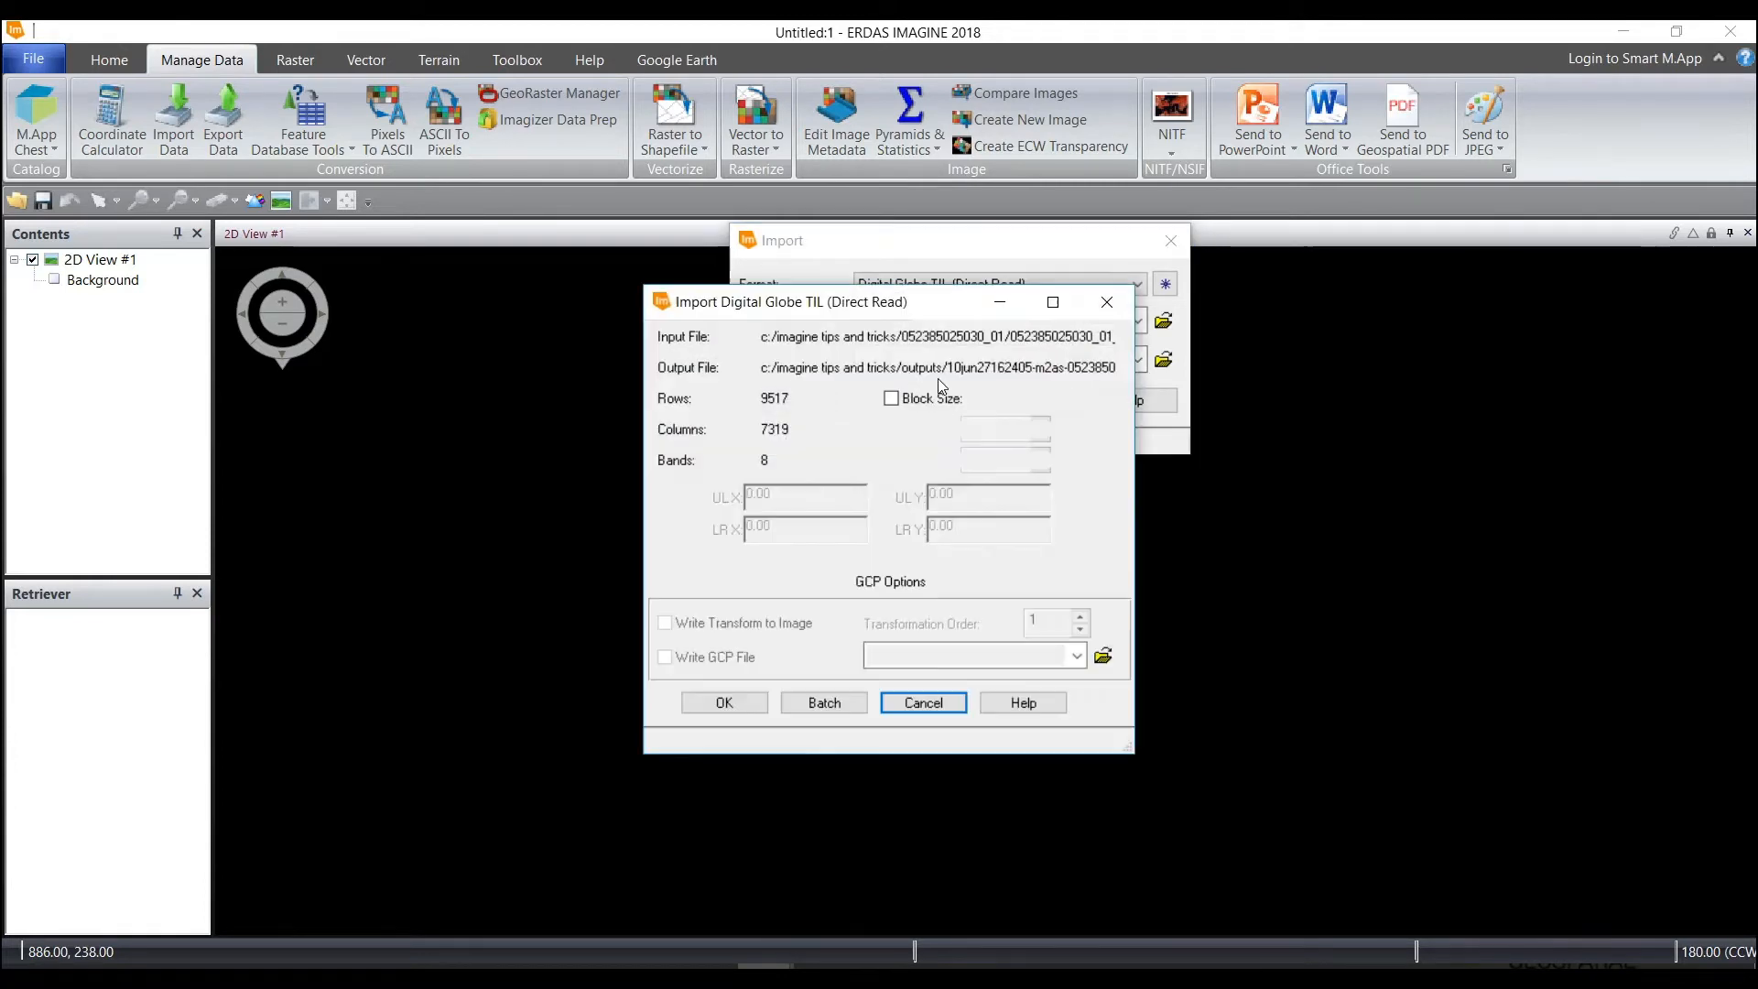
left_click(724, 707)
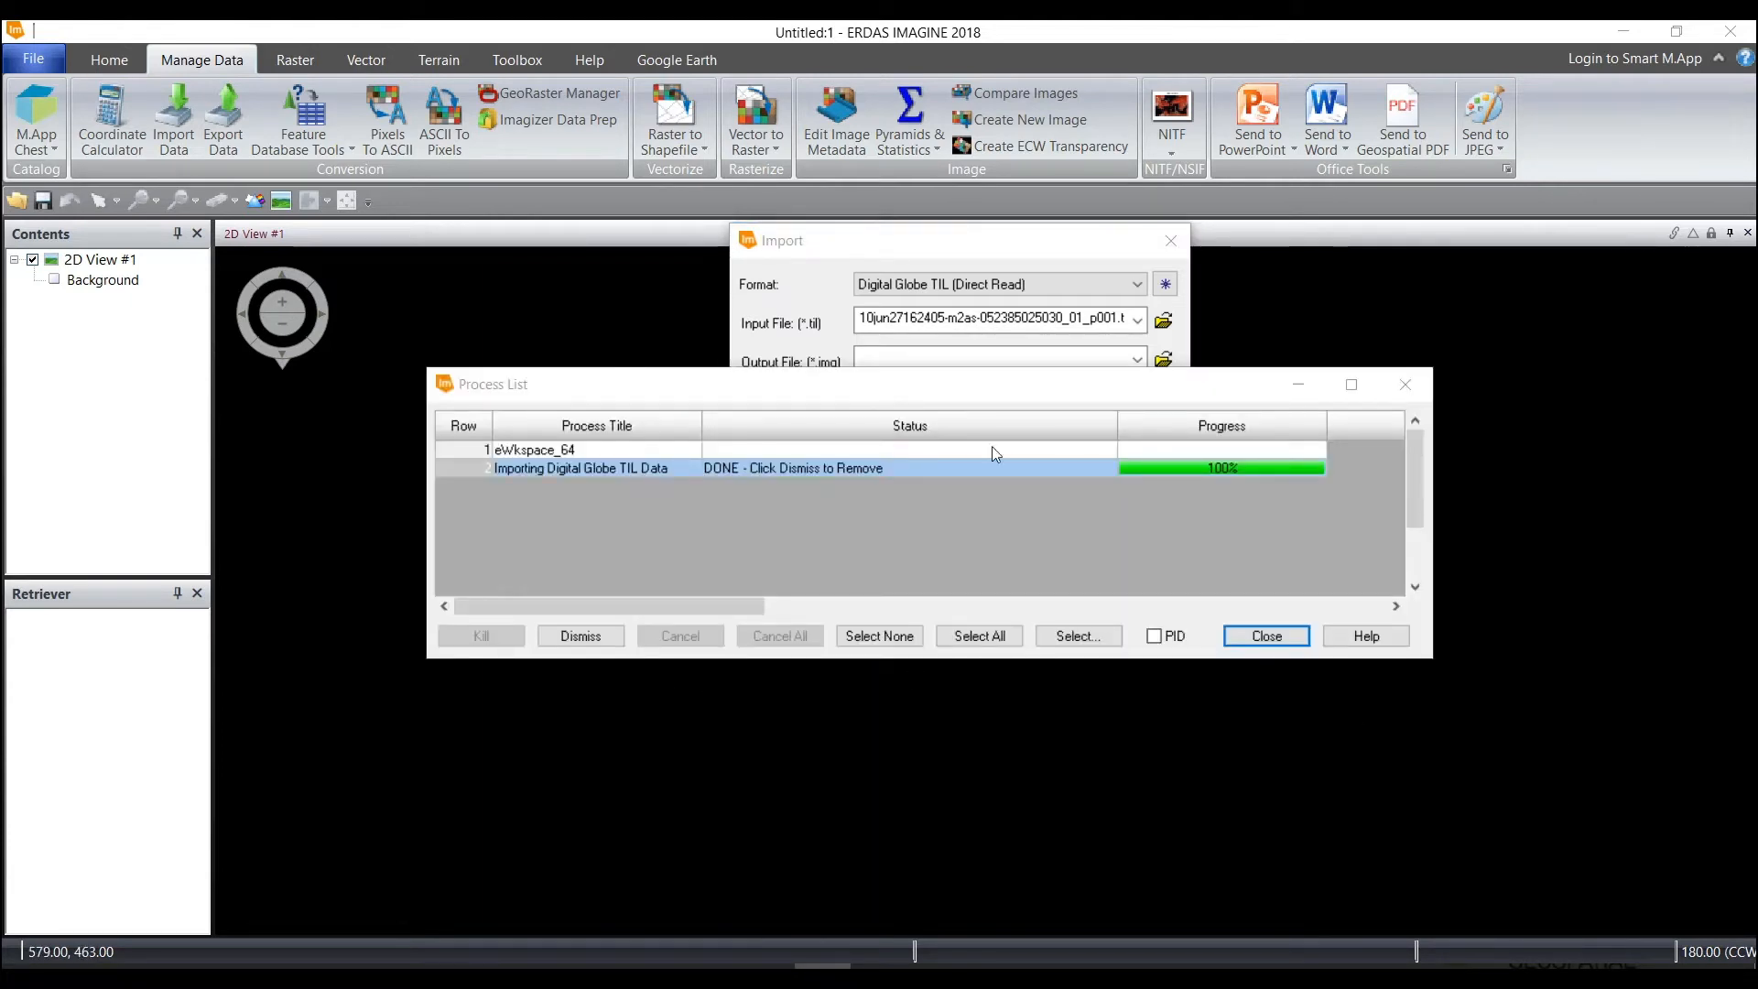
left_click(1271, 639)
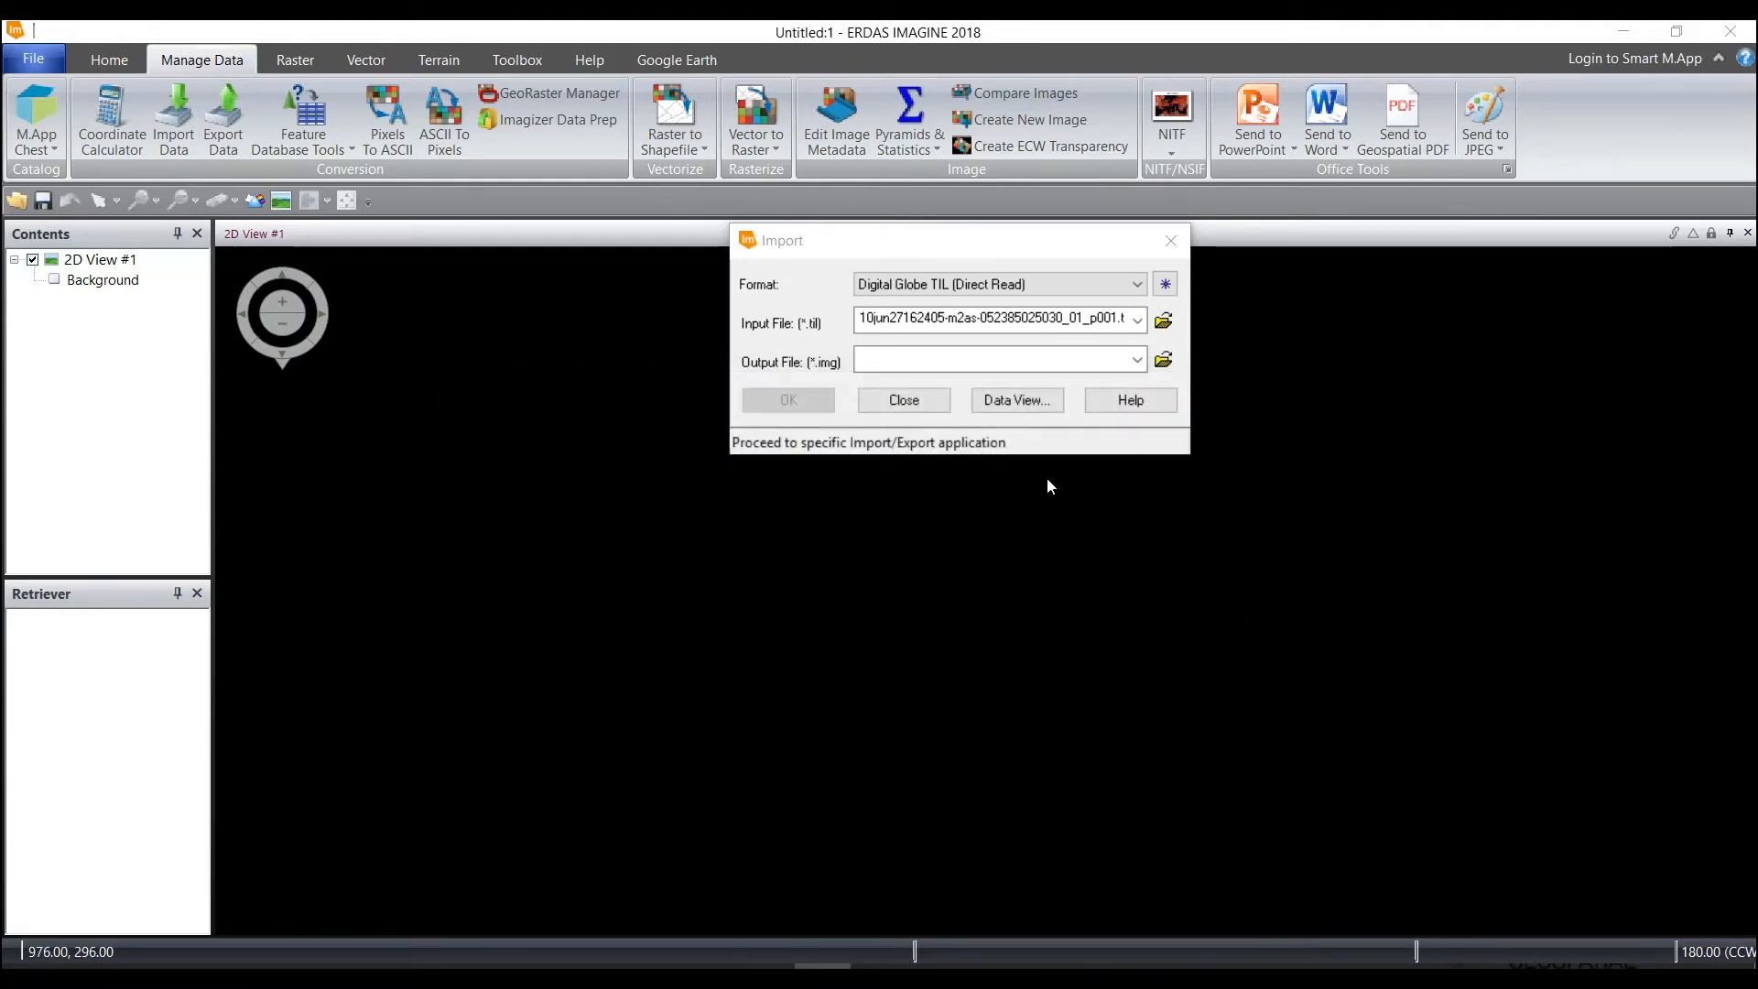
left_click(911, 400)
right_click(913, 266)
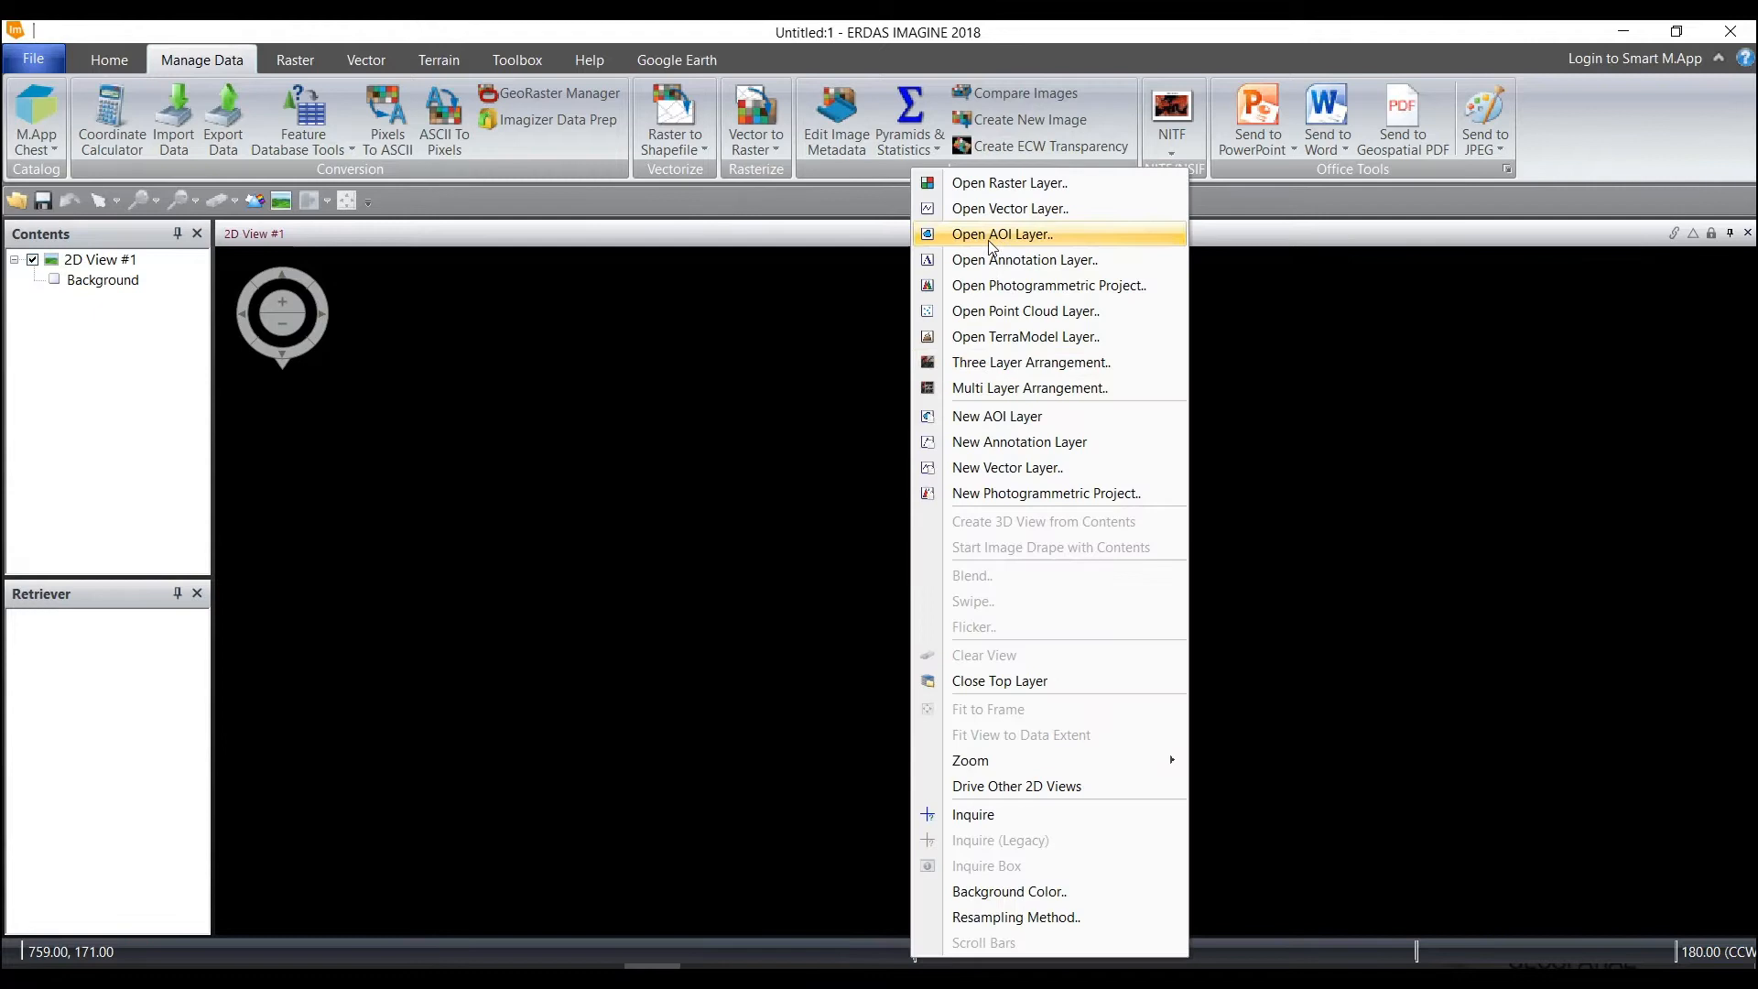
left_click(979, 183)
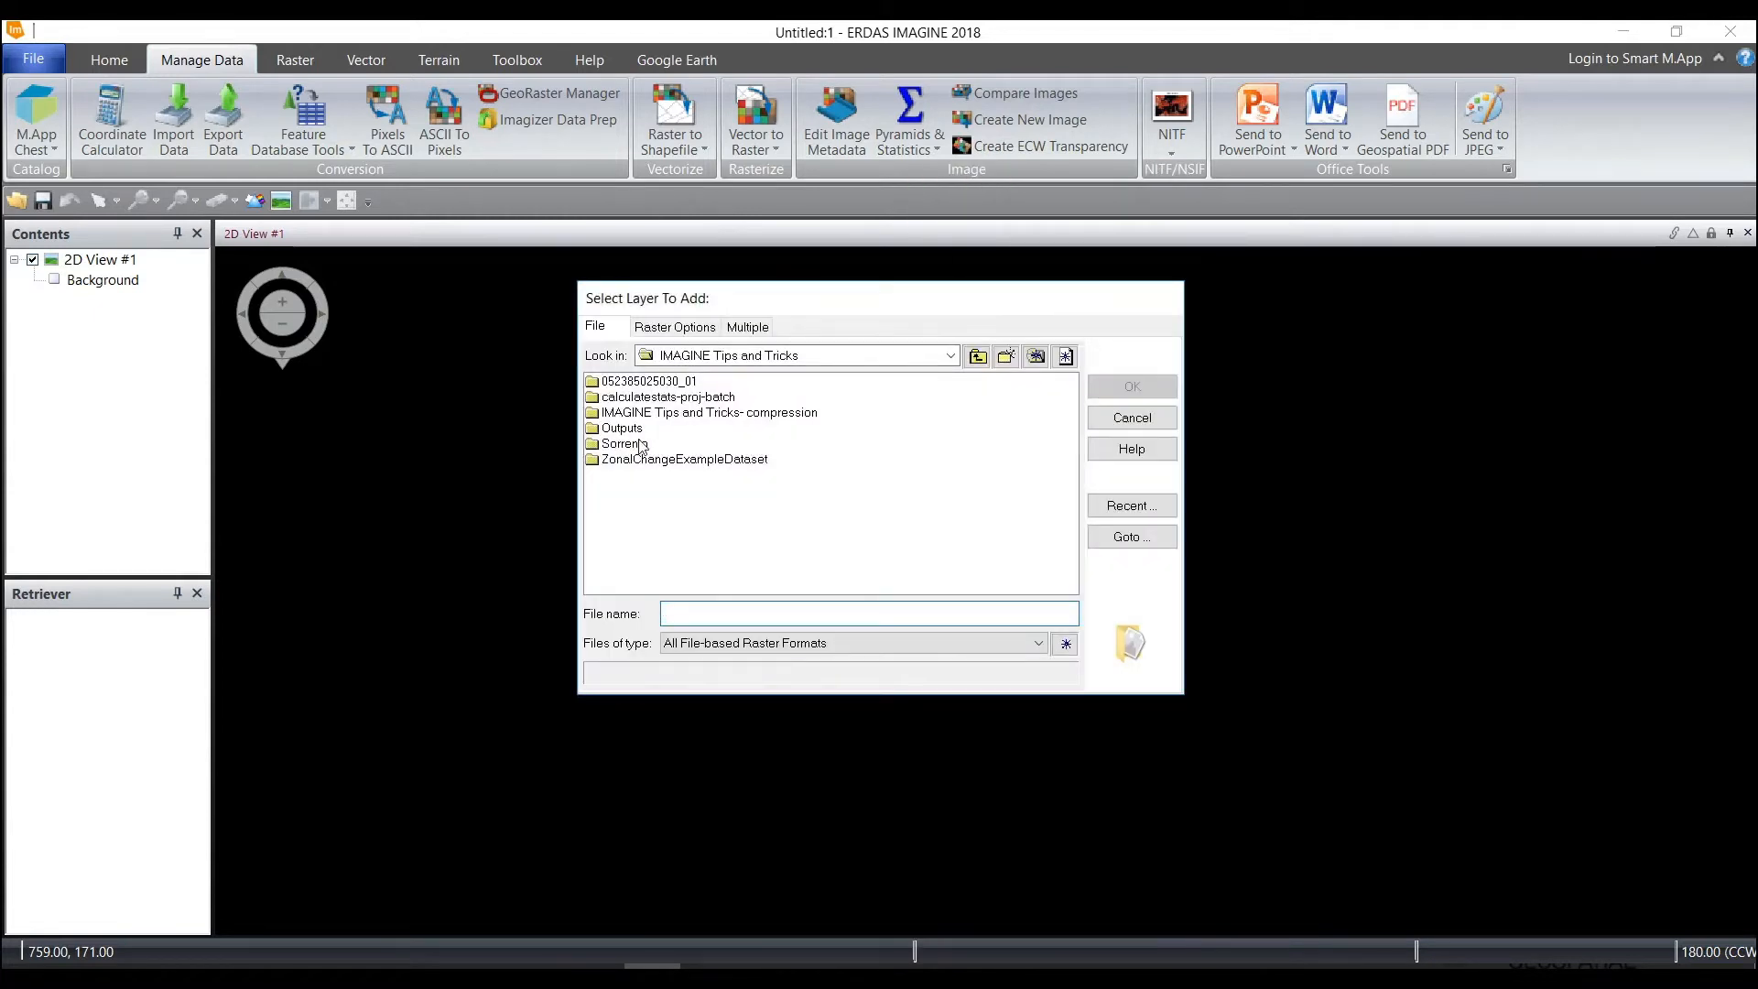
left_click(1132, 506)
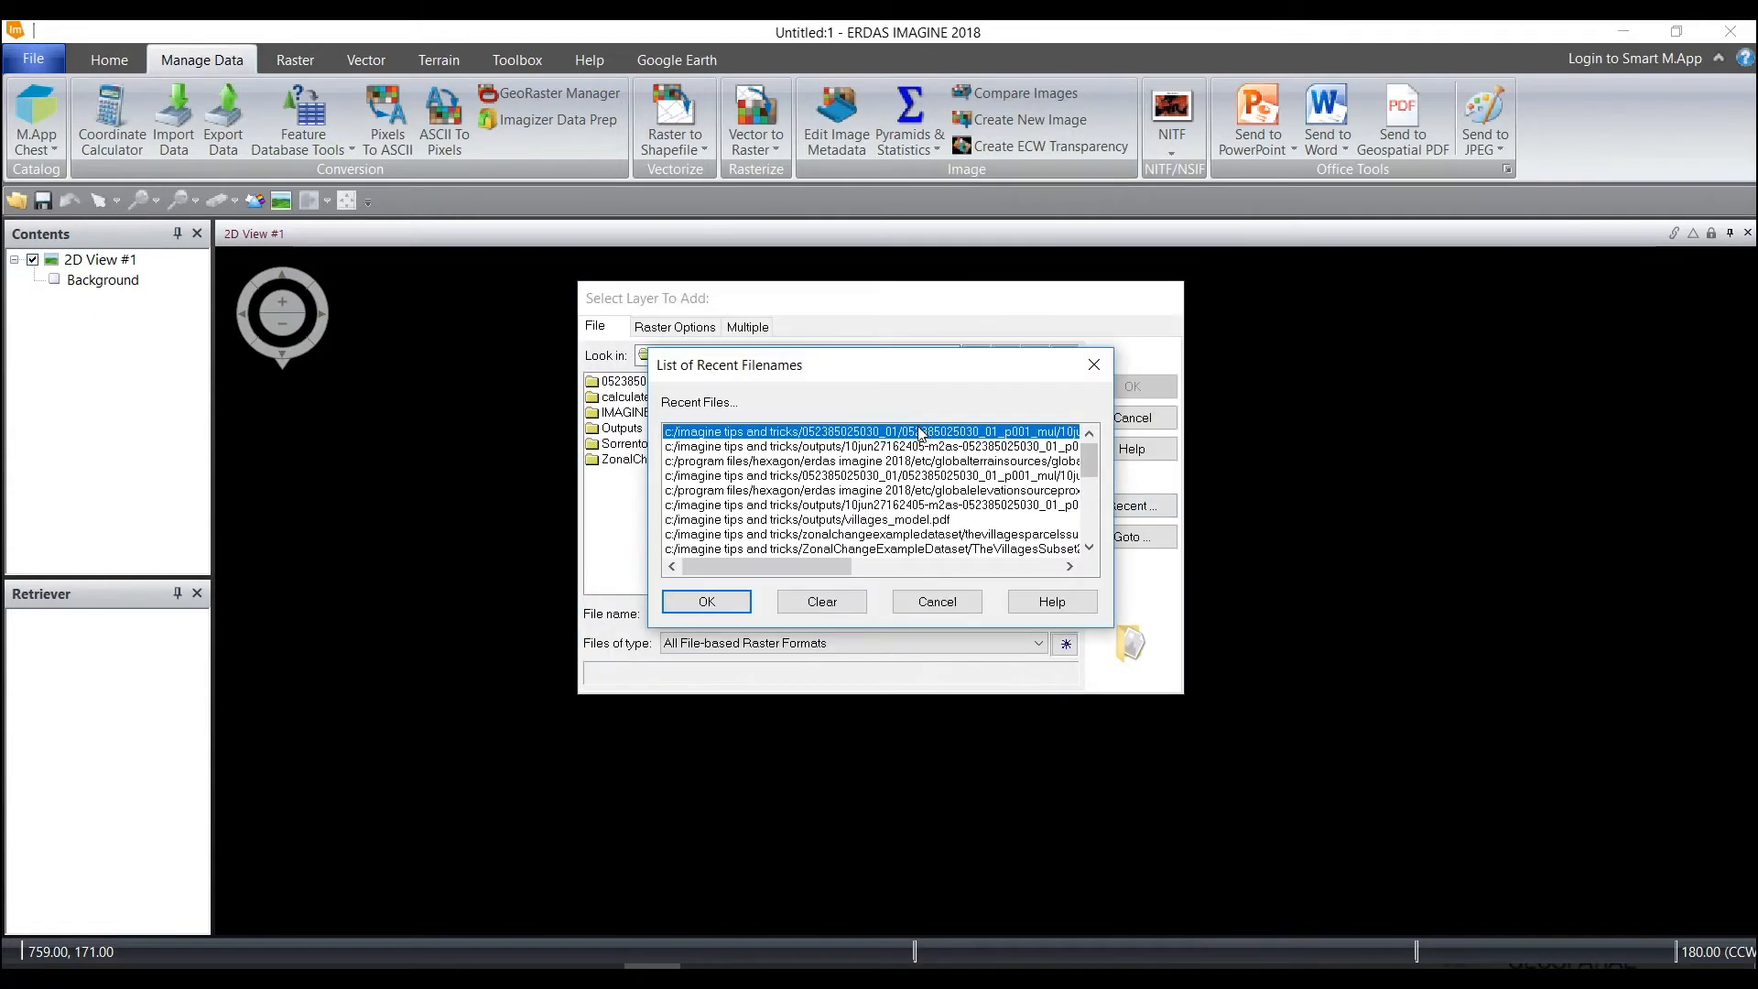
left_click_drag(771, 566, 872, 575)
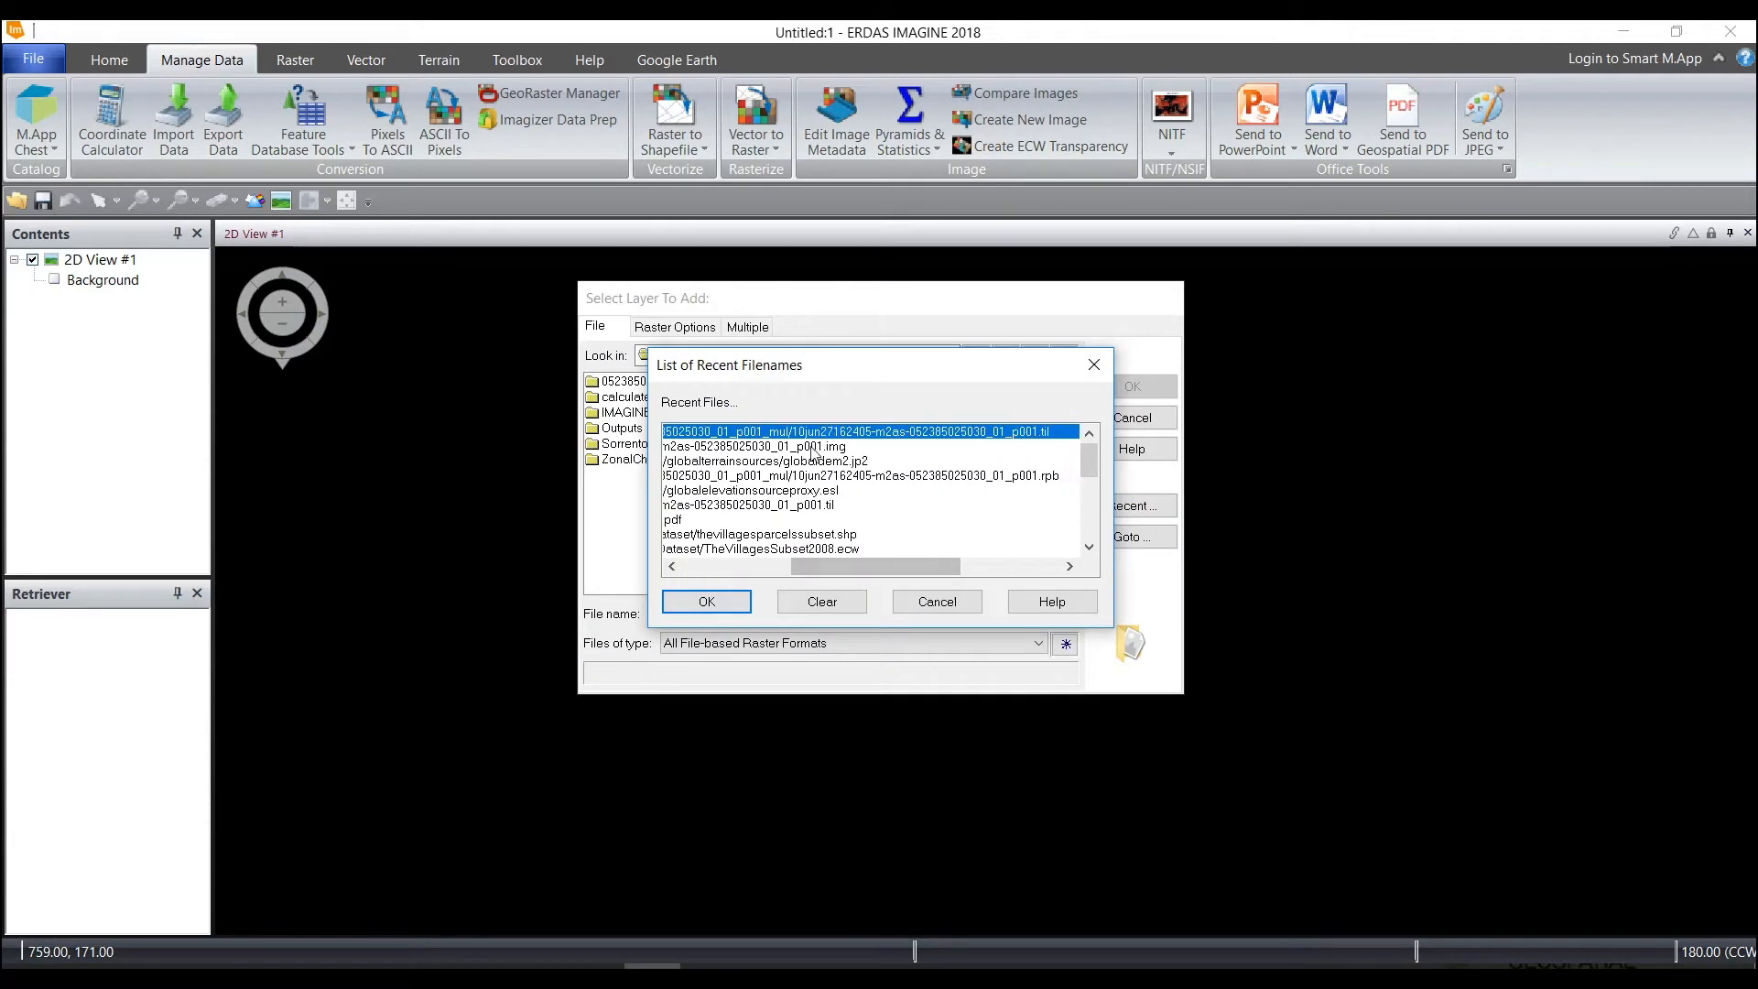
left_click(813, 448)
left_click(707, 601)
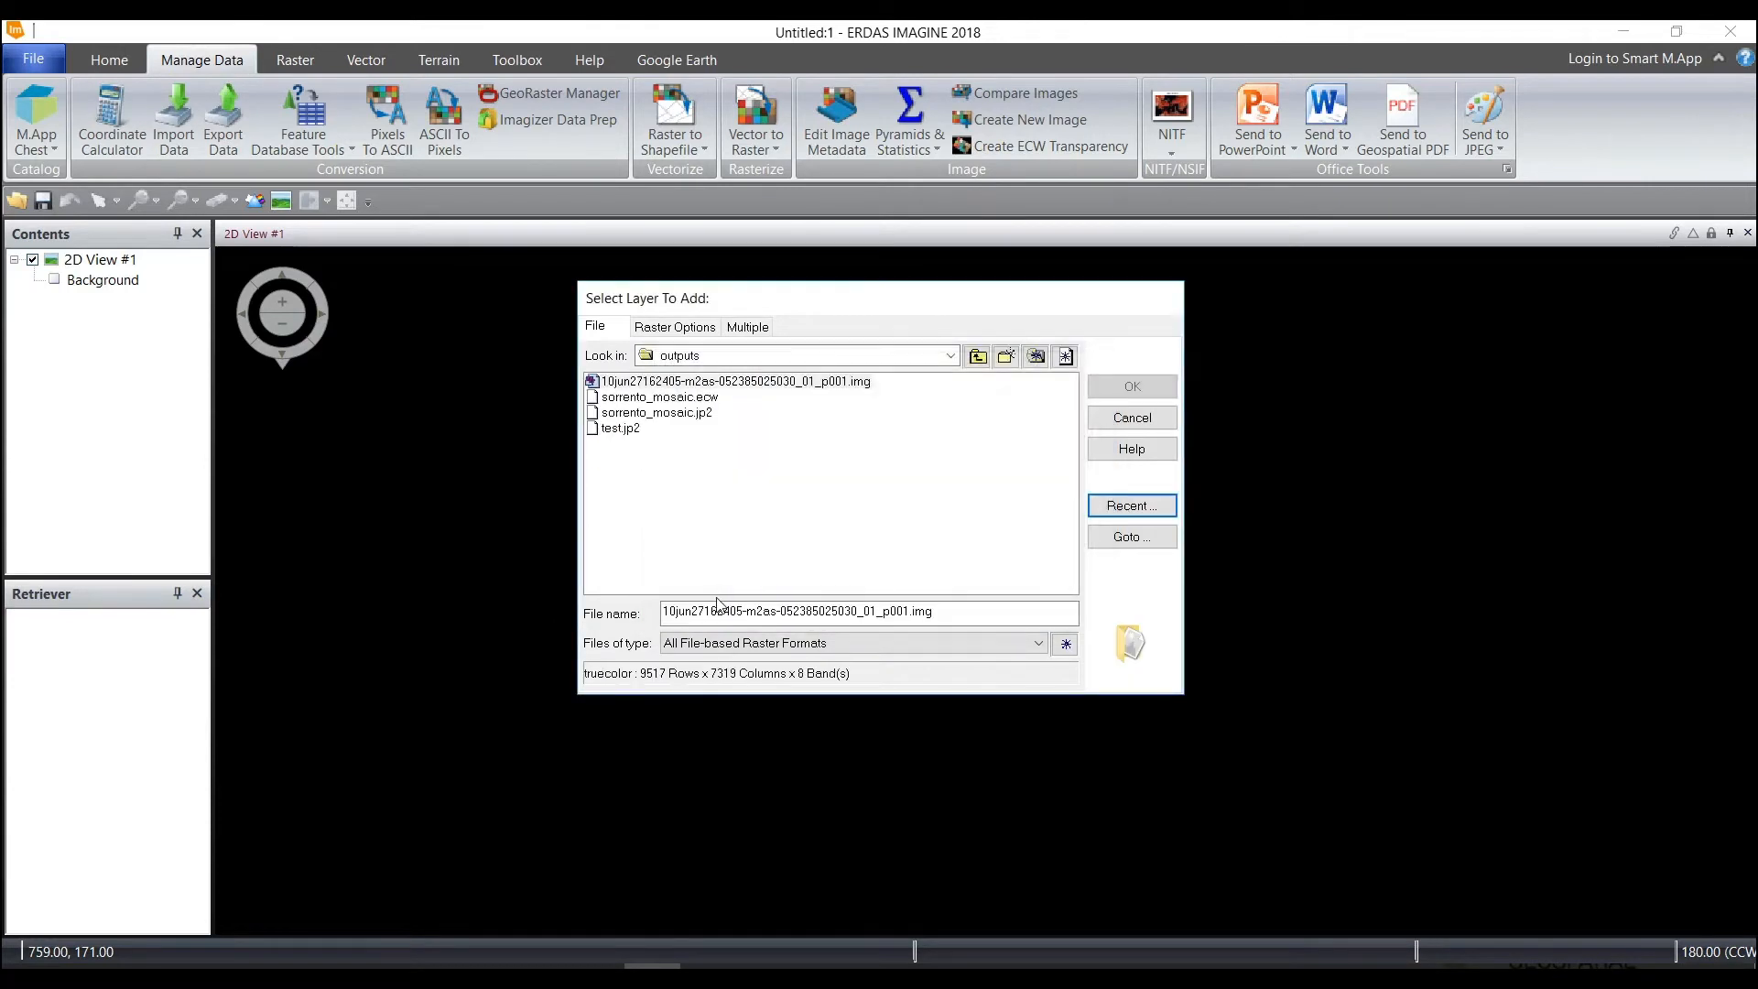
left_click(718, 383)
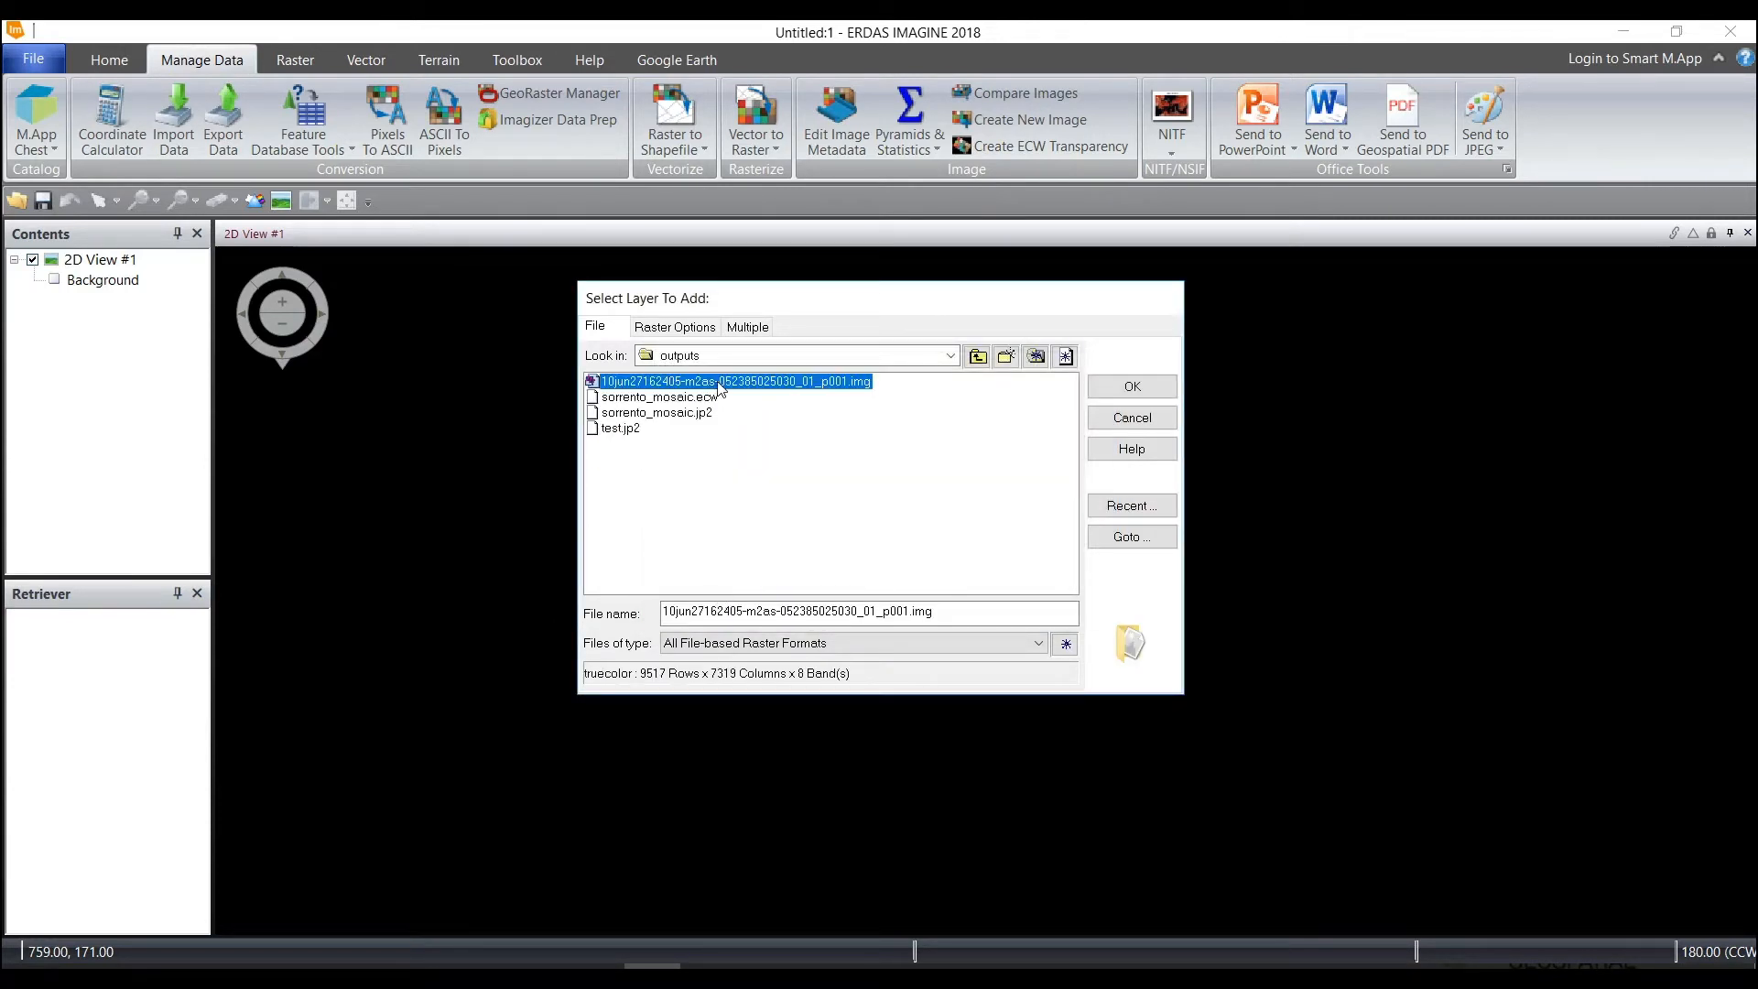
left_click(1102, 396)
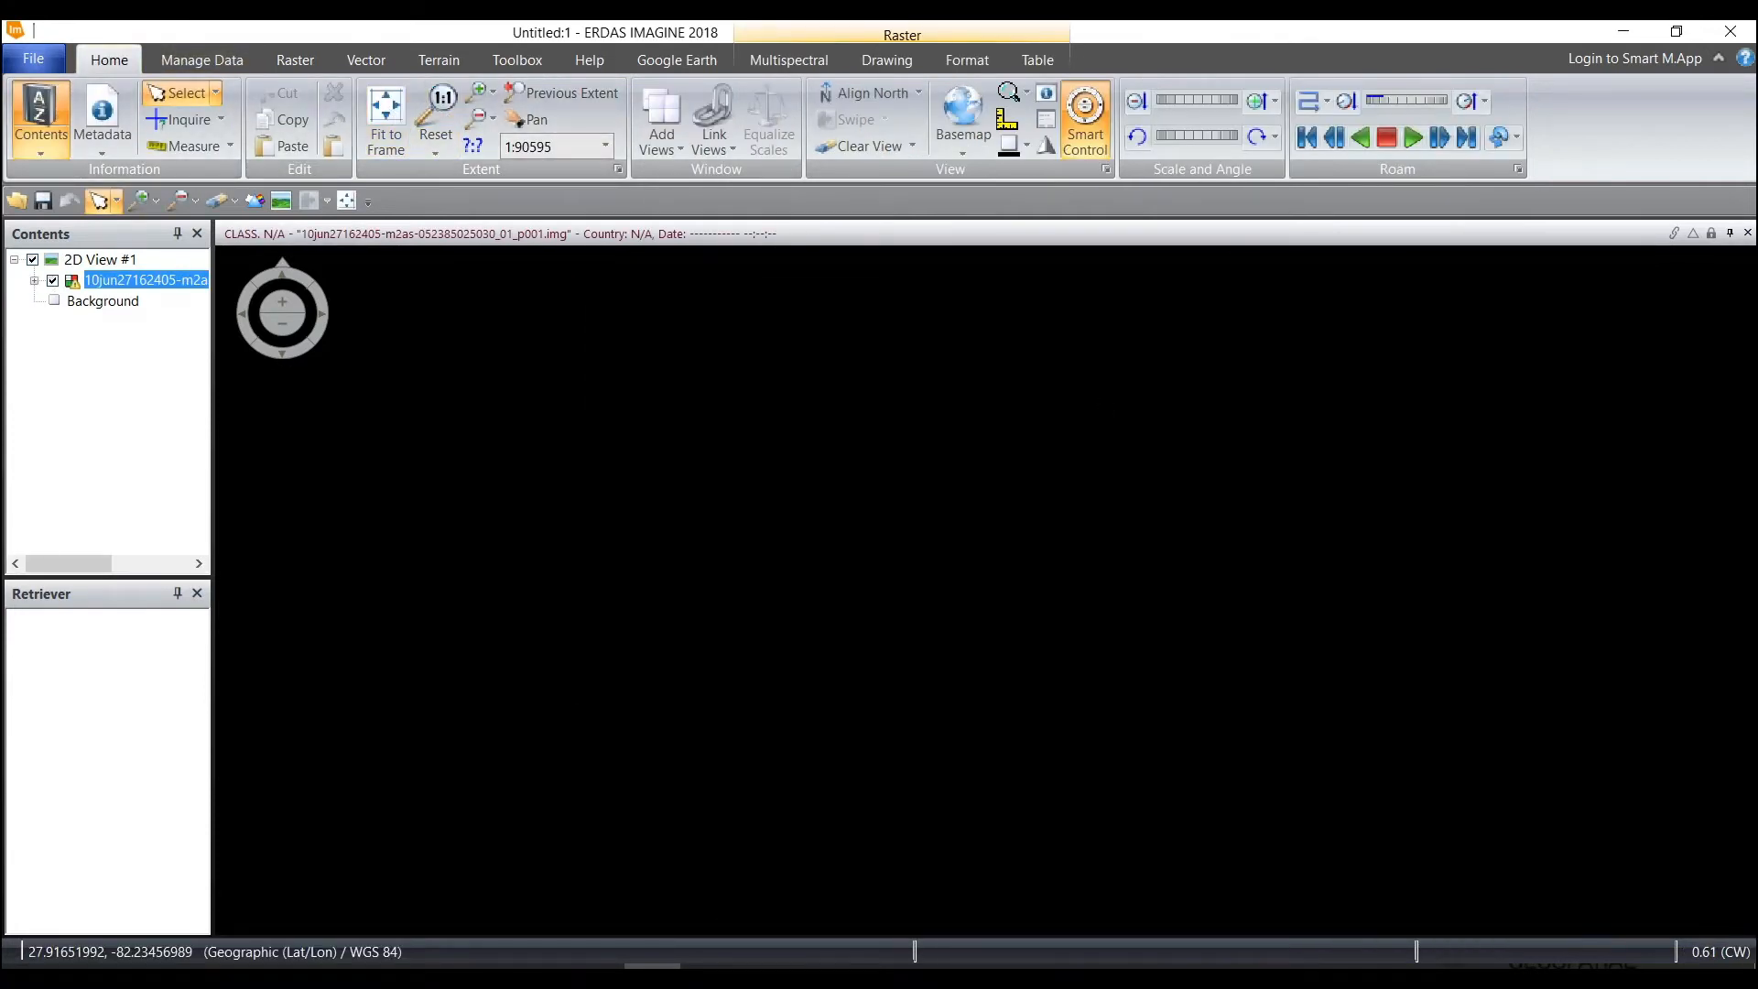
- Display the image at 1:1 pixel scale and turn on Discrete DRA to enhance it
left_click(439, 98)
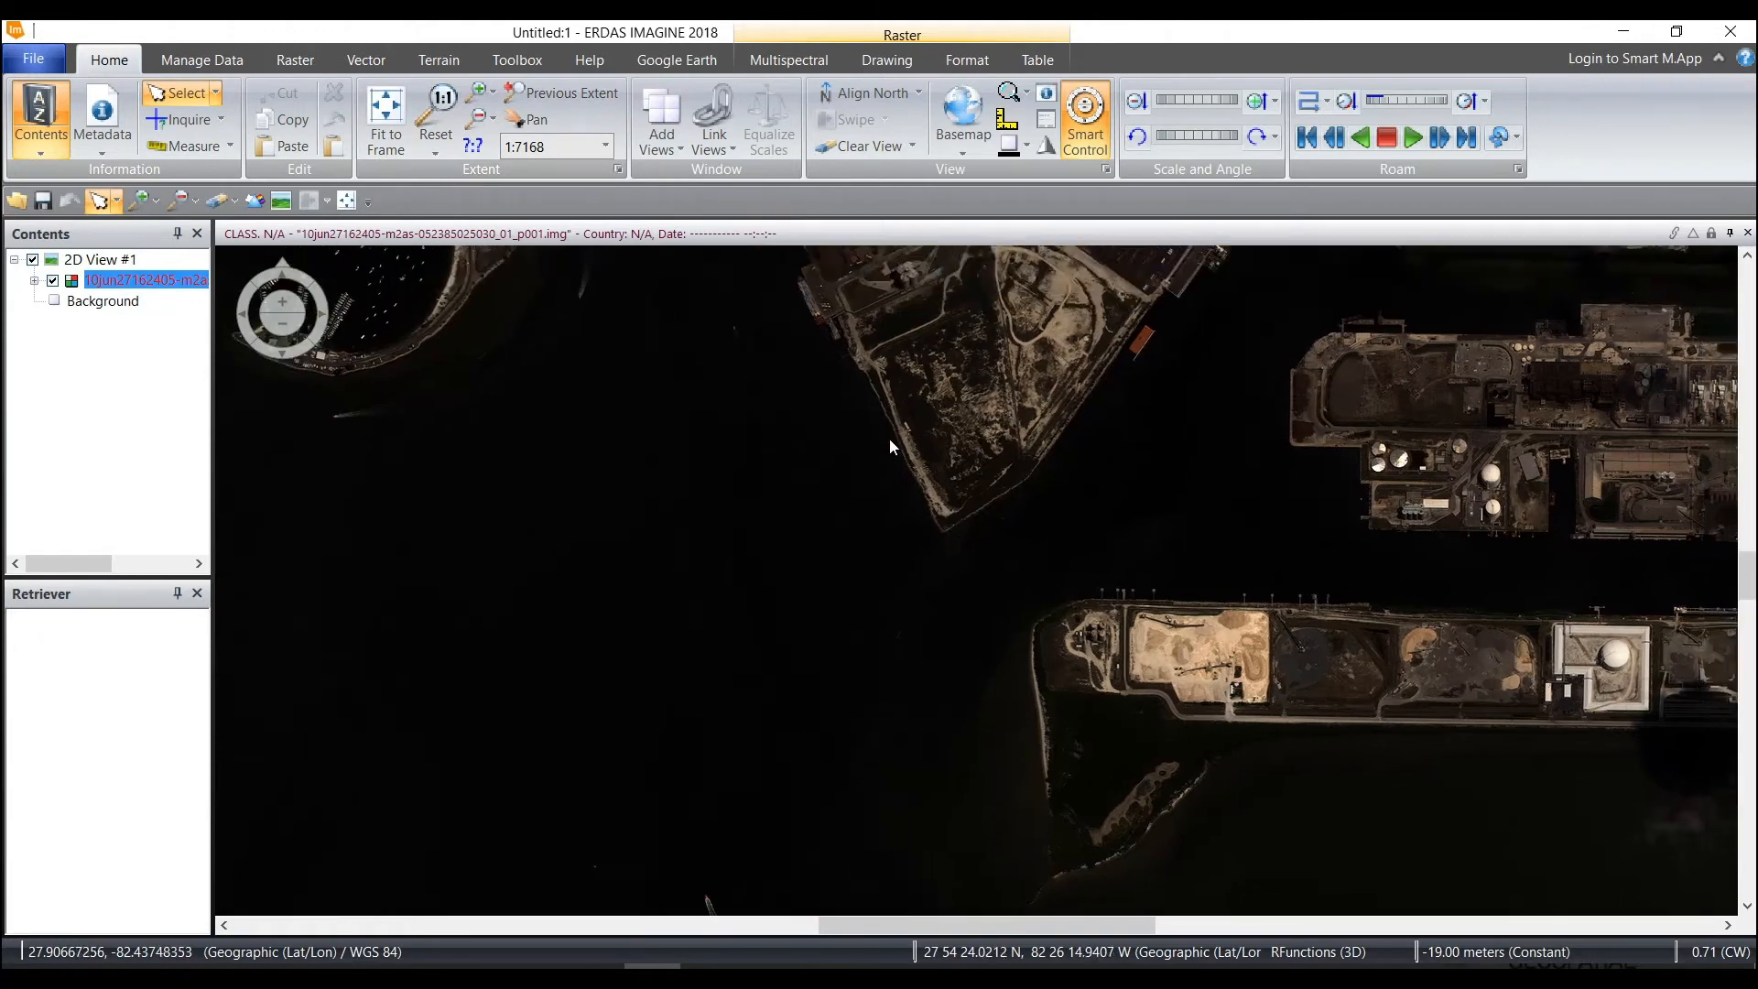
left_click_drag(888, 447, 930, 842)
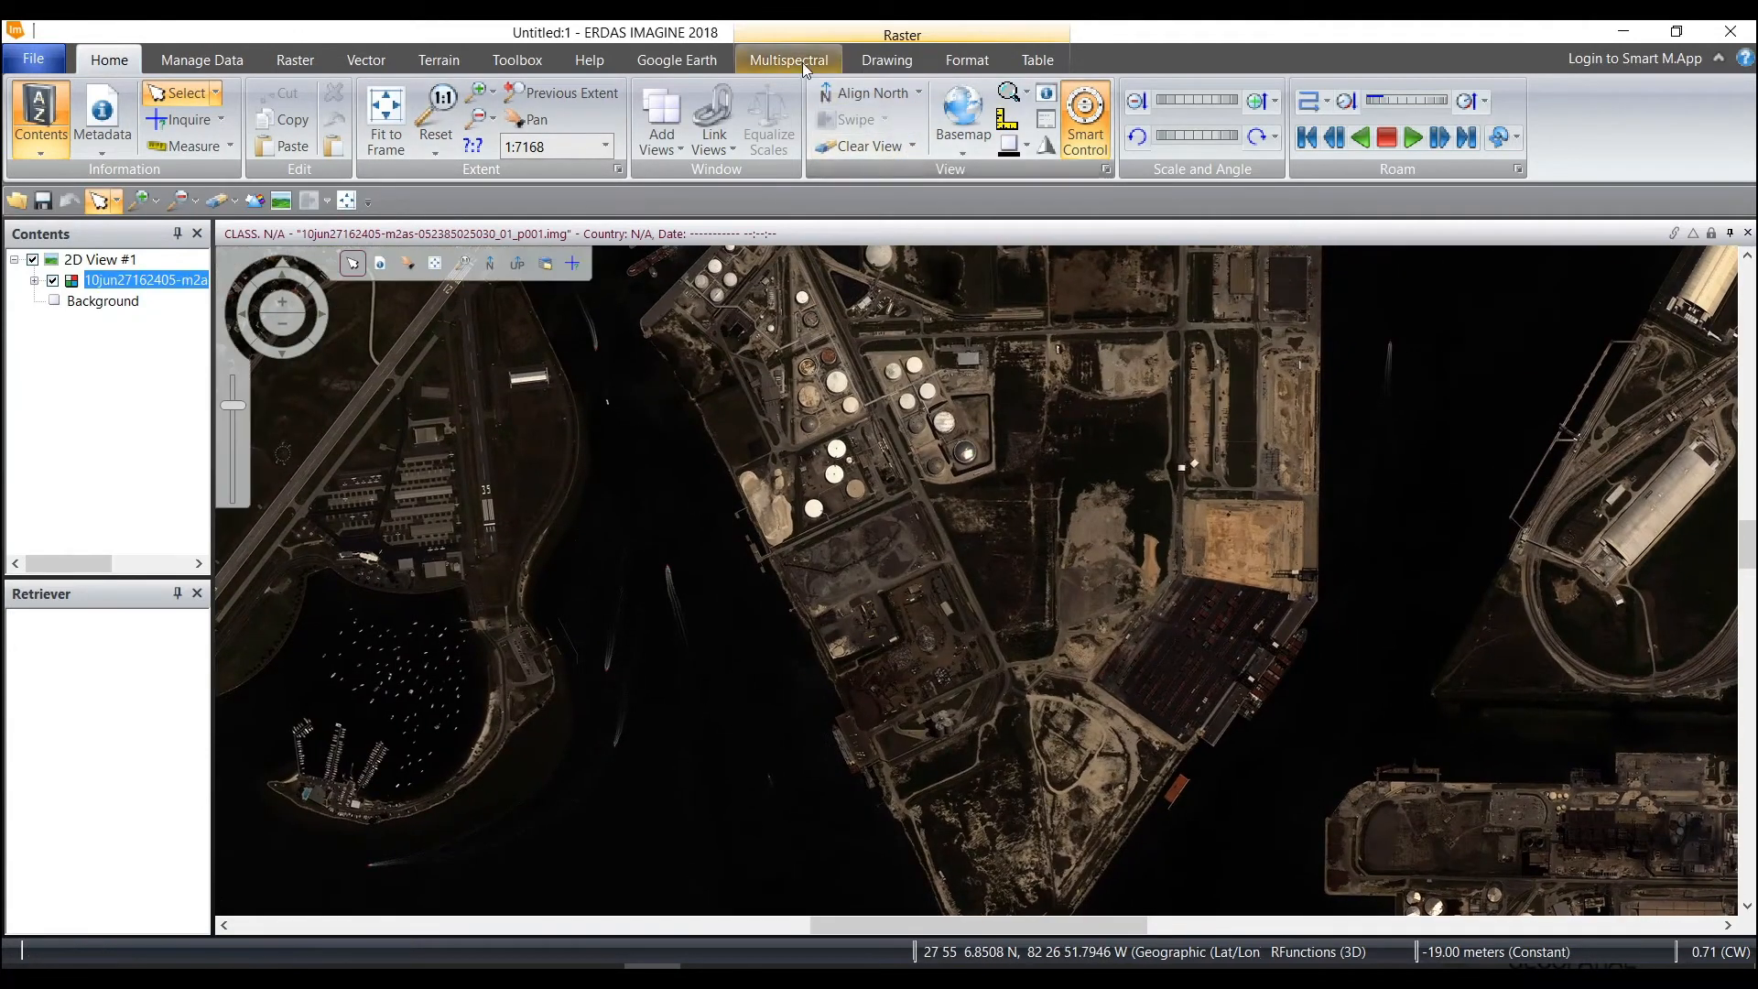
left_click(797, 61)
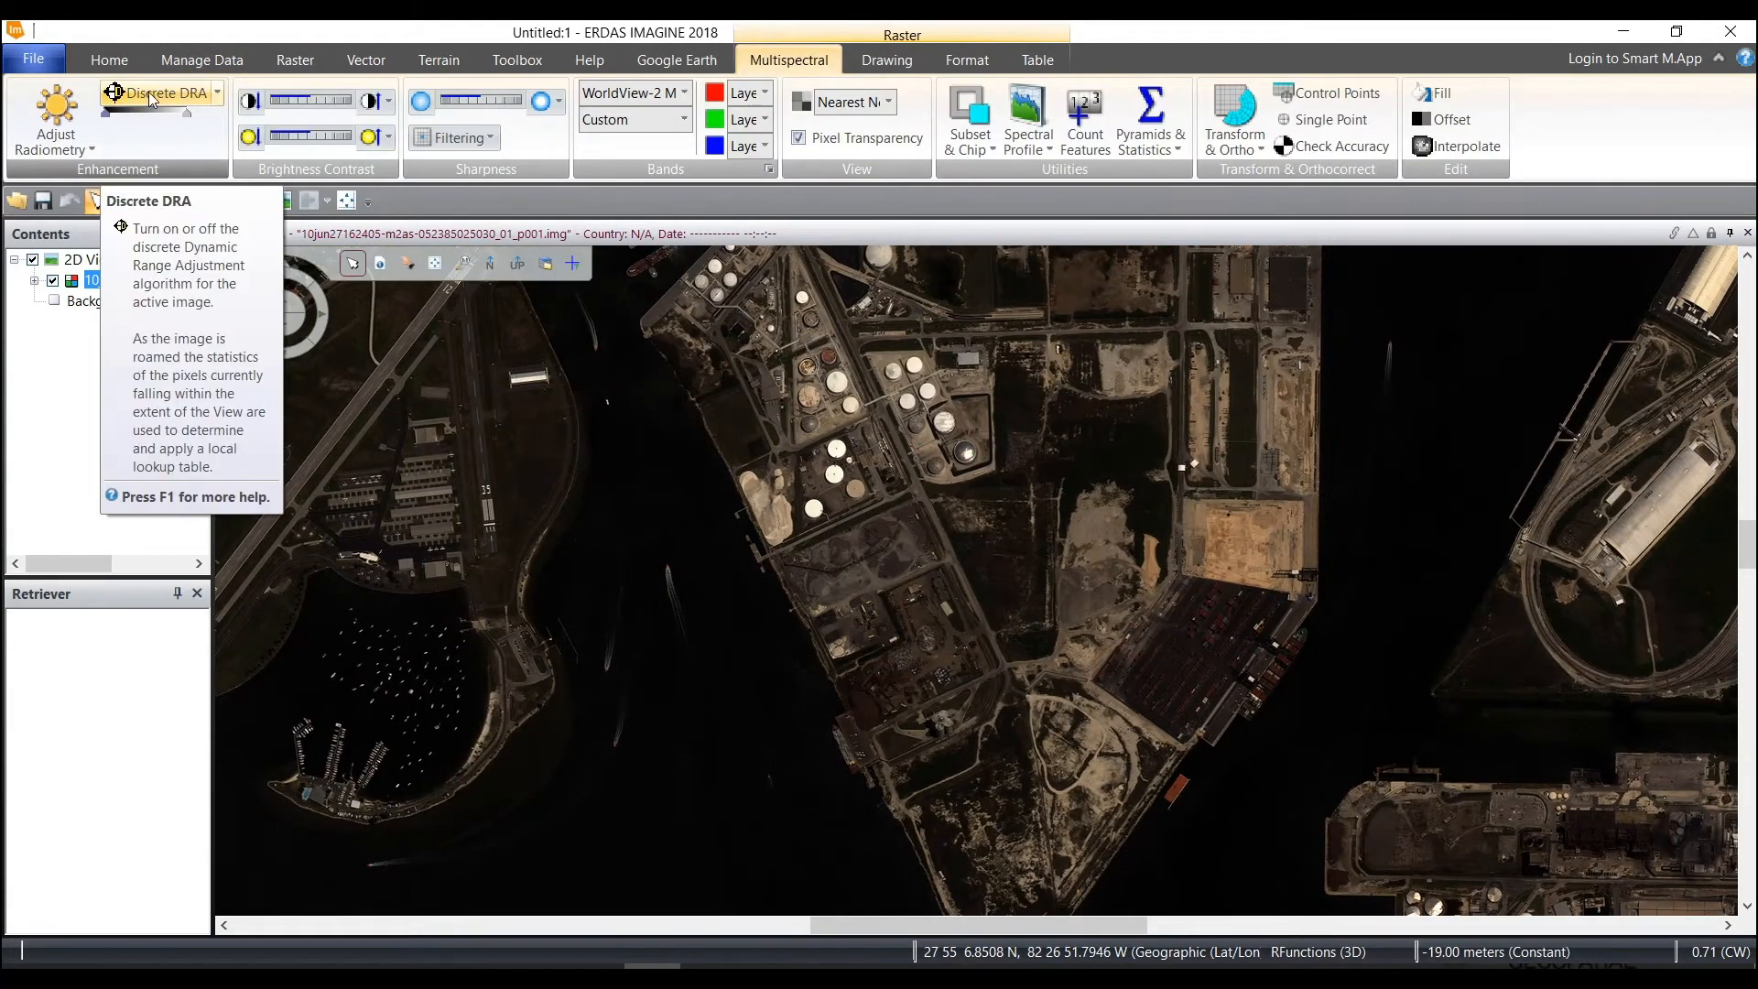
left_click(149, 97)
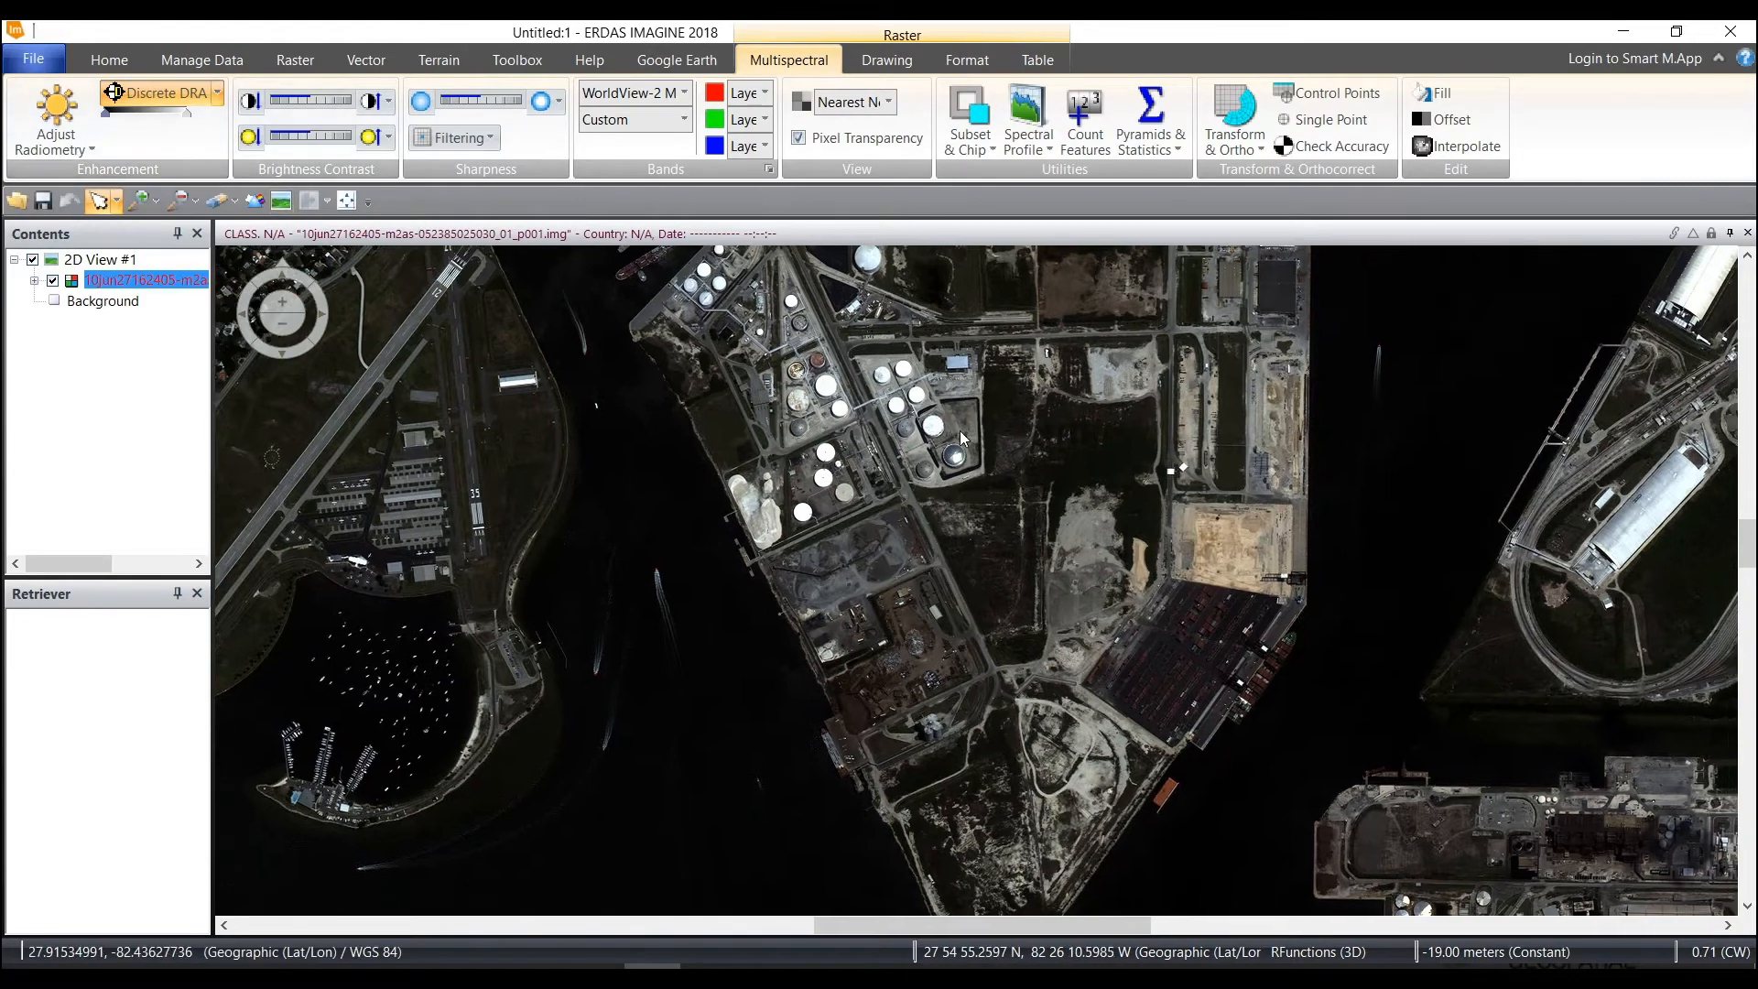
scroll(961, 437, "up", 3)
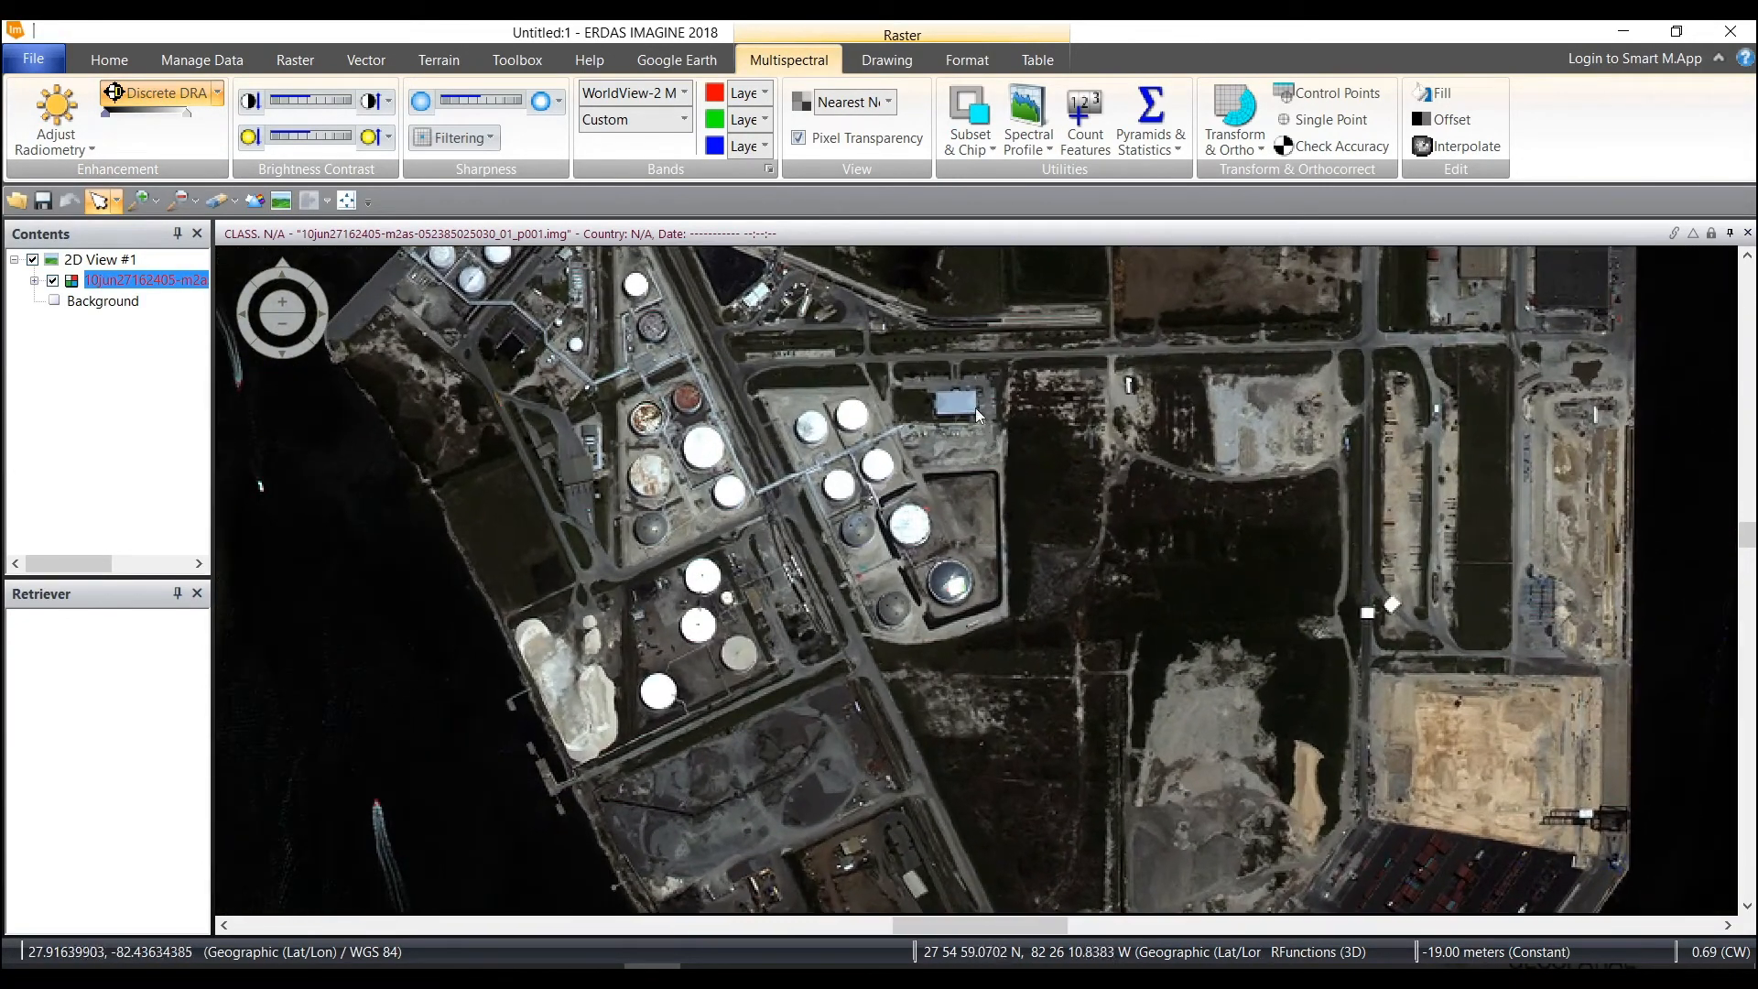
left_click_drag(965, 355, 1086, 639)
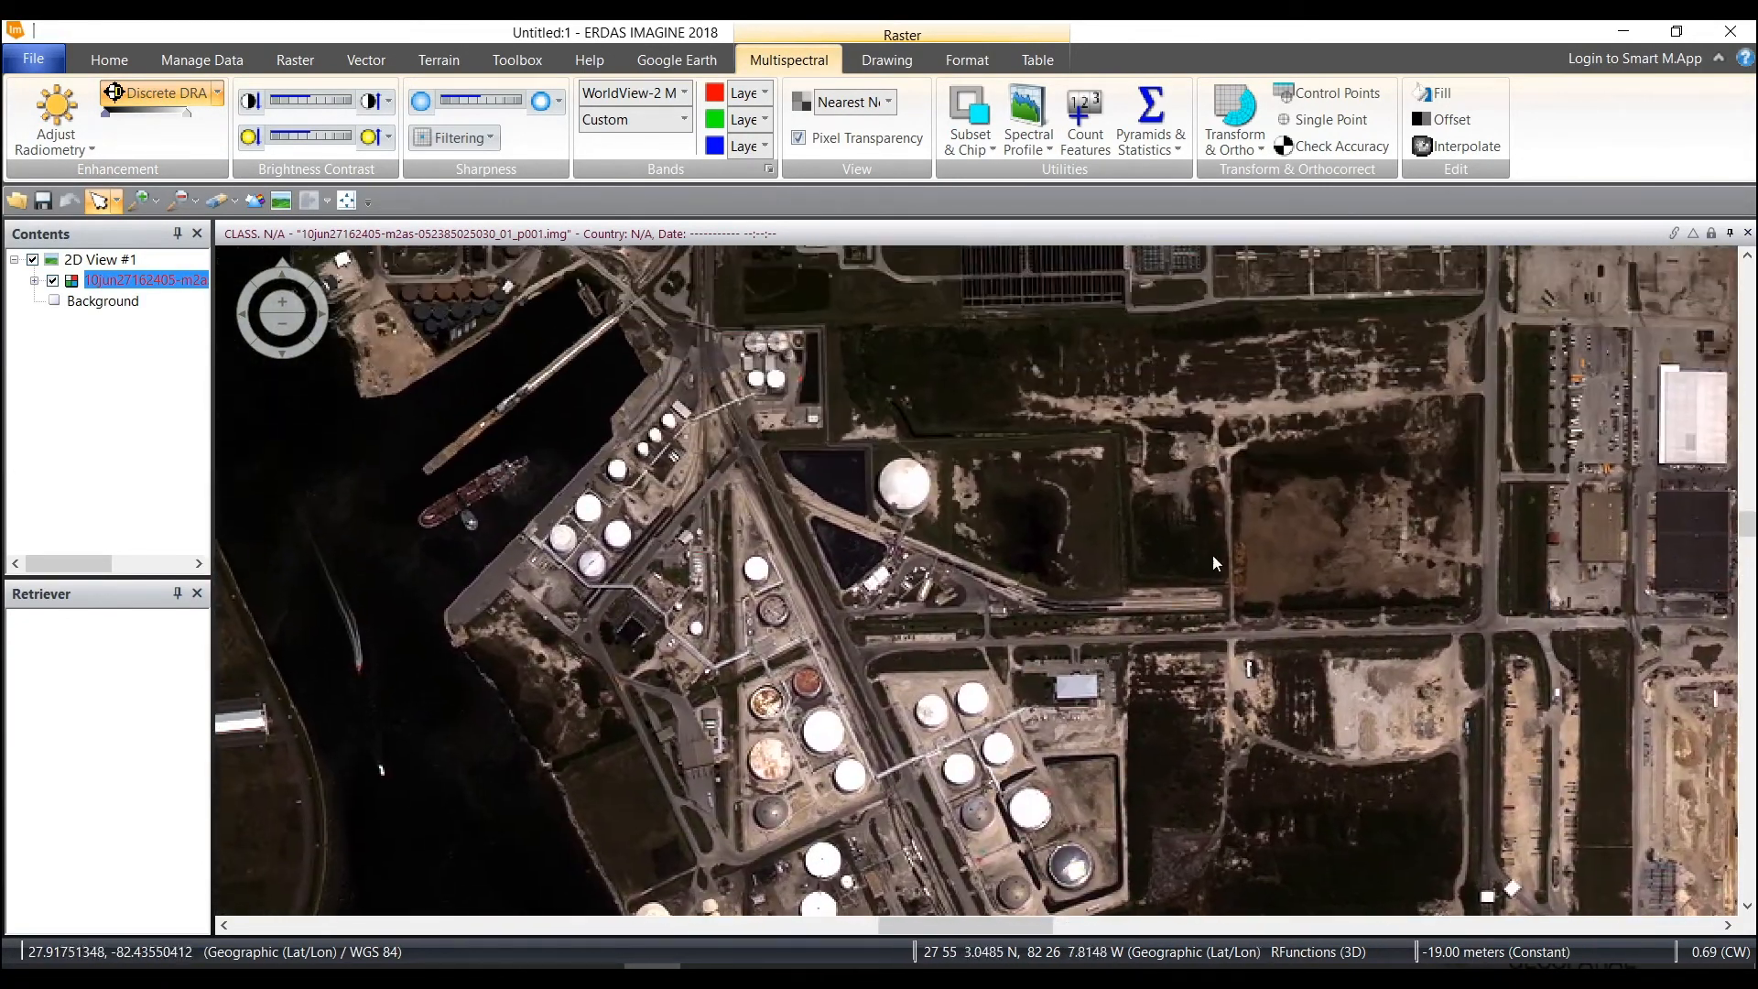
left_click_drag(1381, 403, 1069, 287)
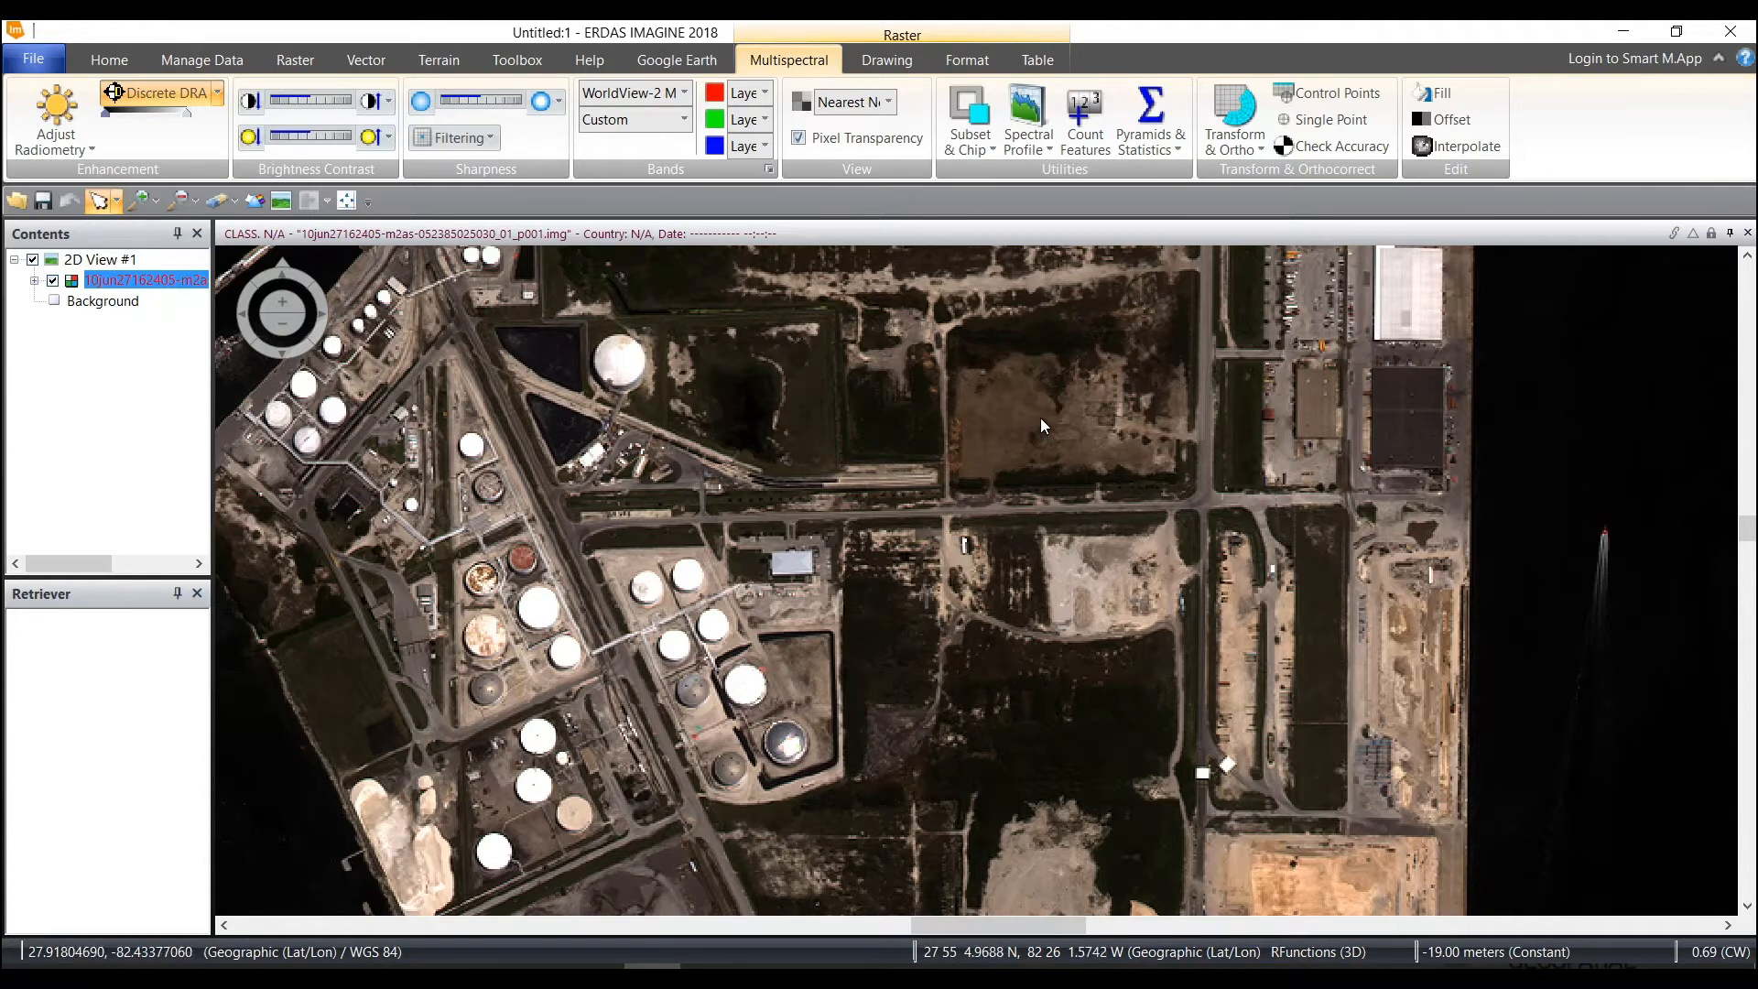
- Start Ortho With Model Selection for the image and choose WorldView RPC from the model list as geometric model
left_click(1238, 150)
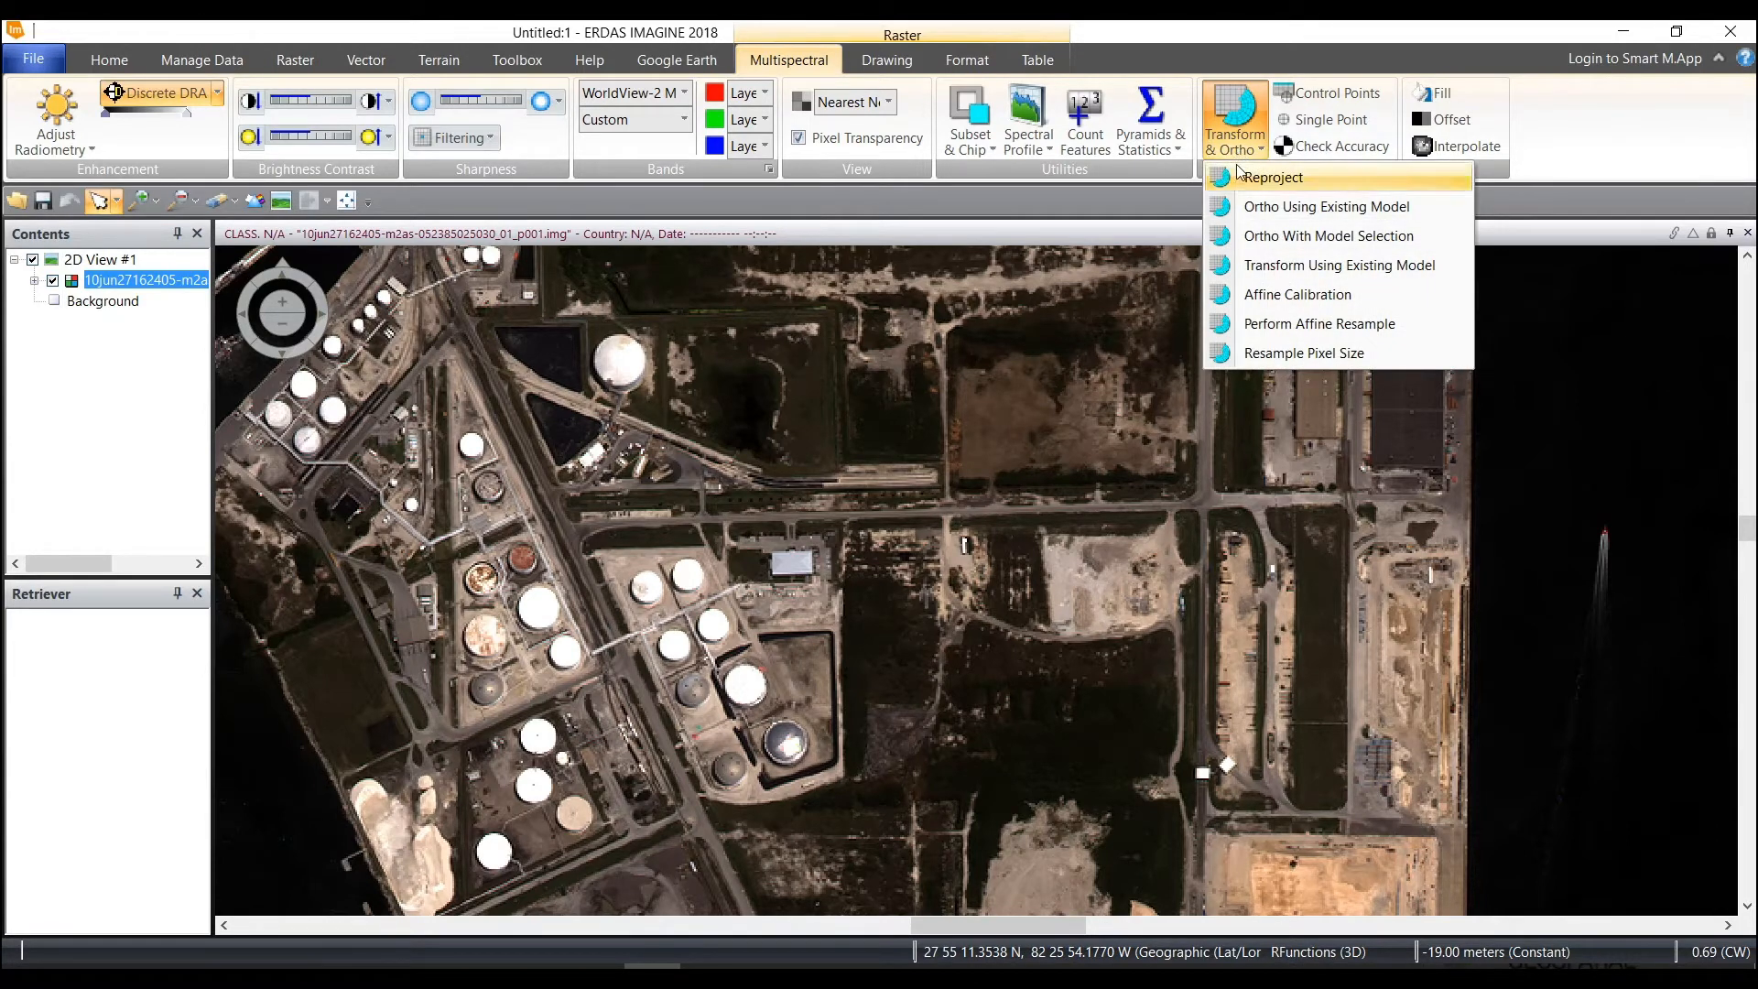
left_click(1271, 238)
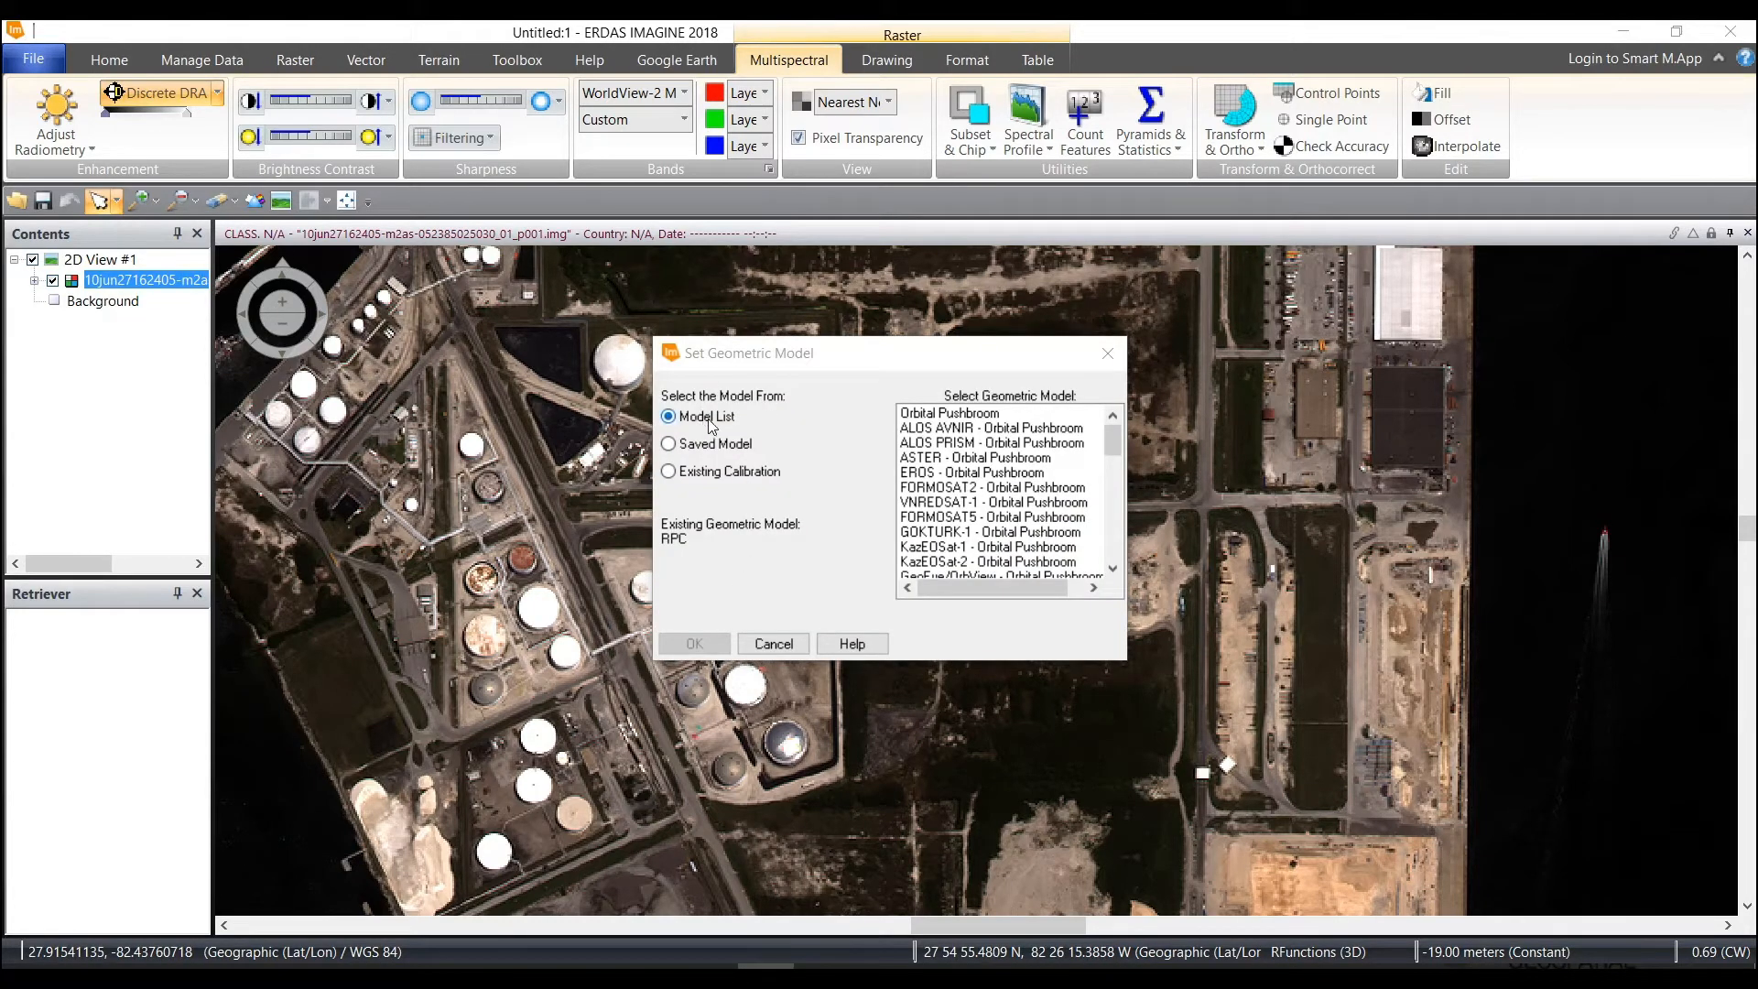
left_click_drag(1108, 443, 1116, 507)
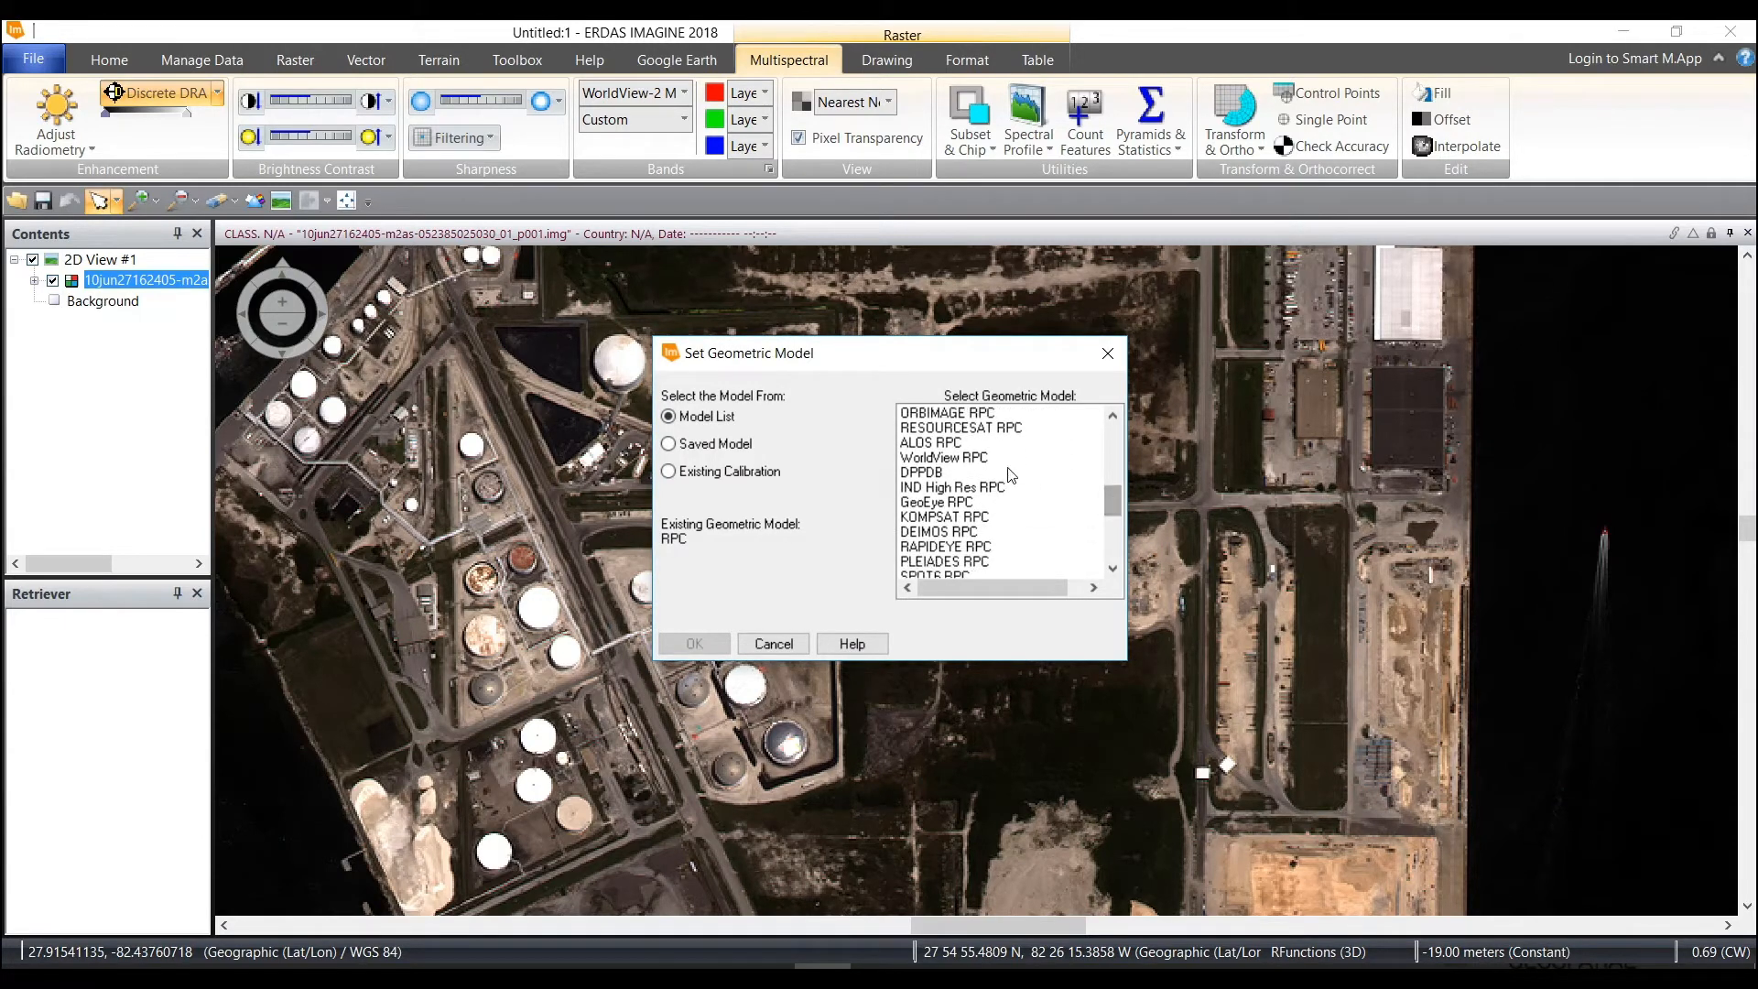
left_click(943, 459)
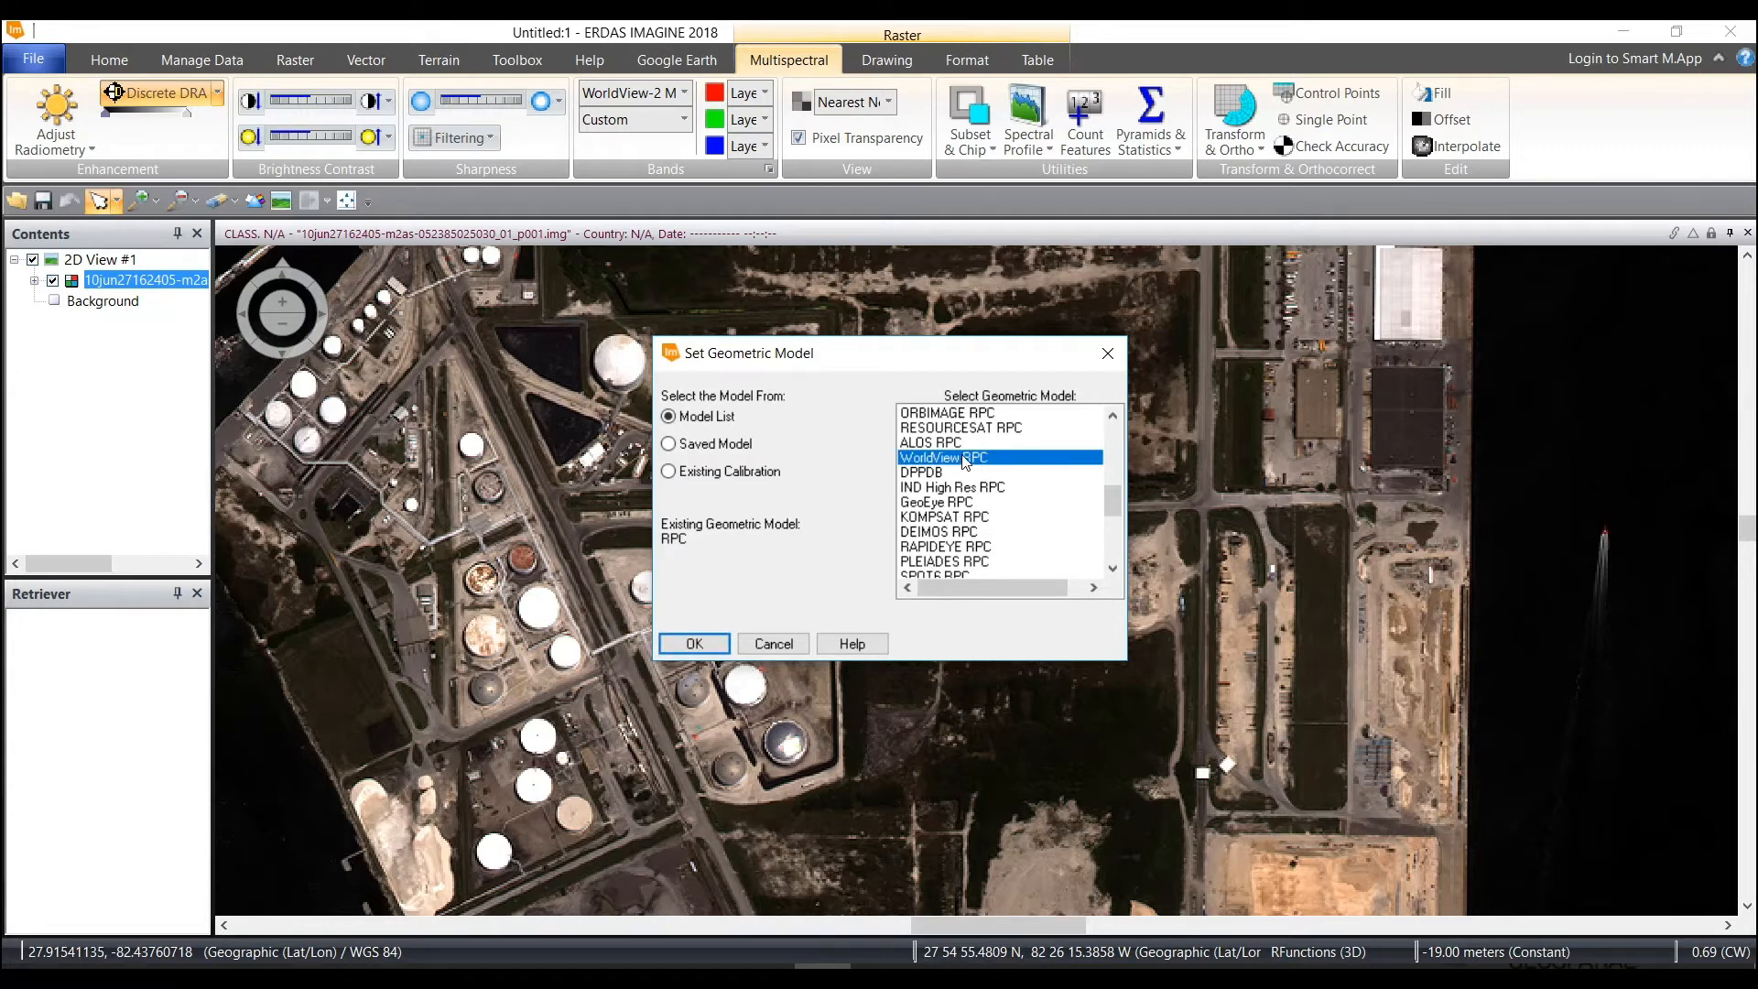
left_click(694, 644)
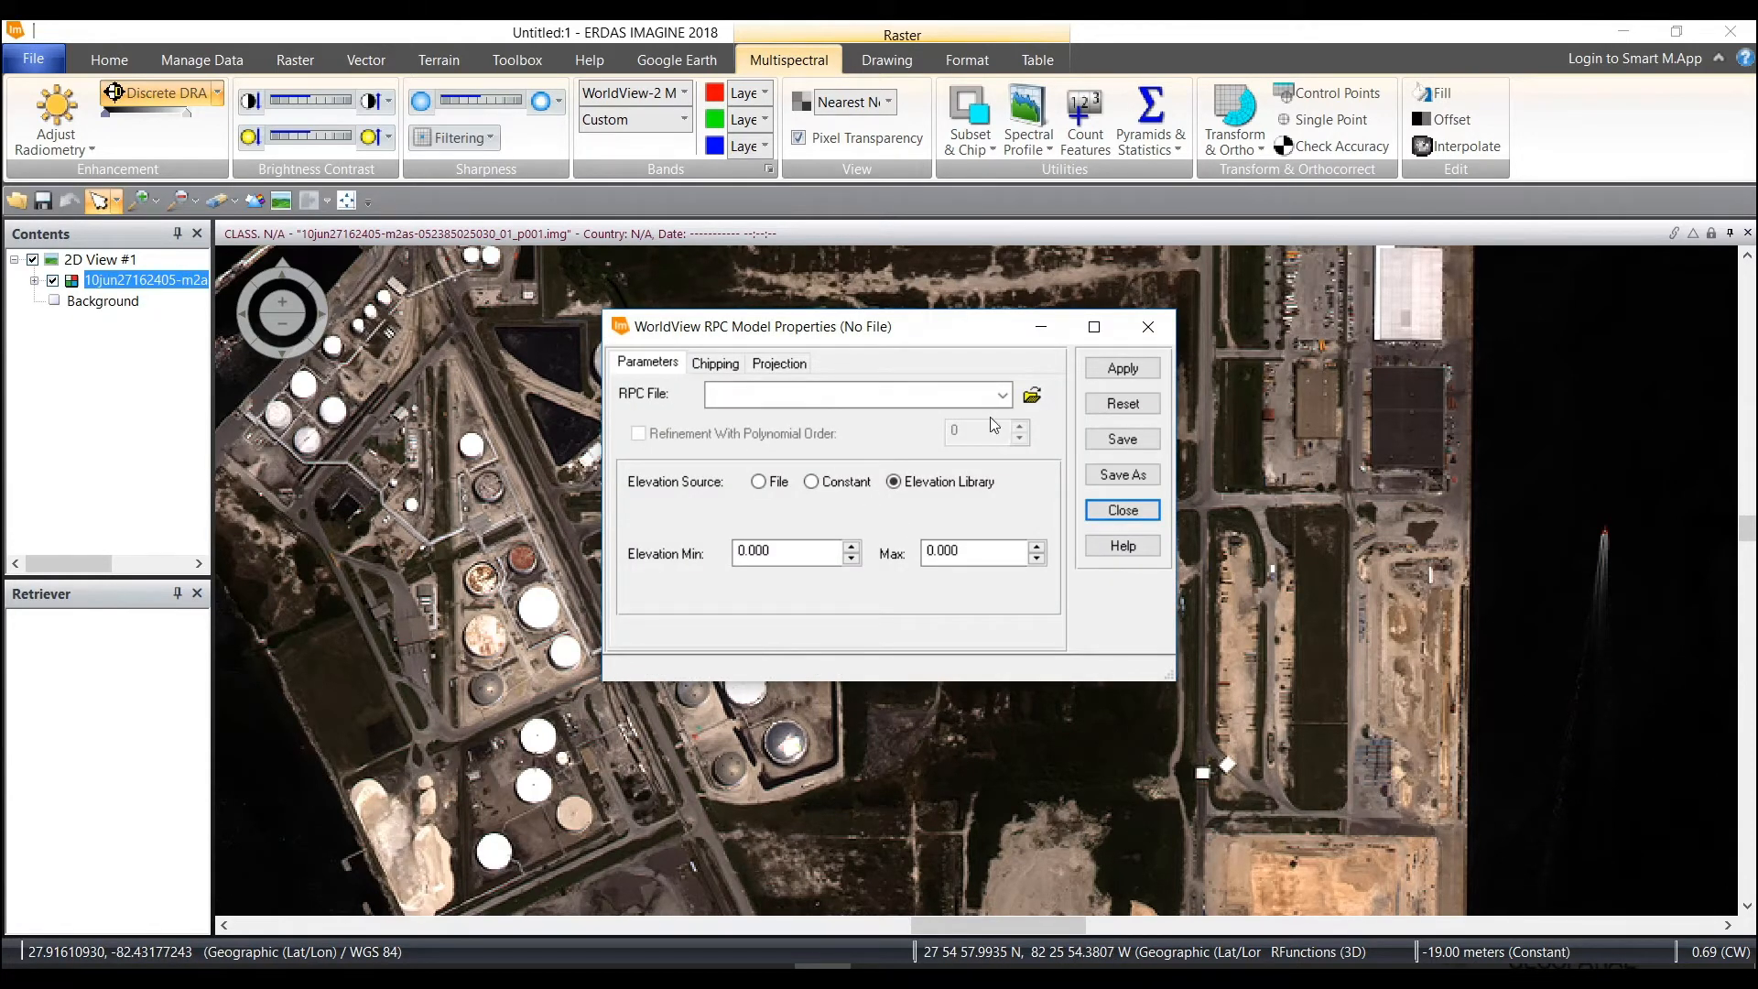
left_click(1032, 401)
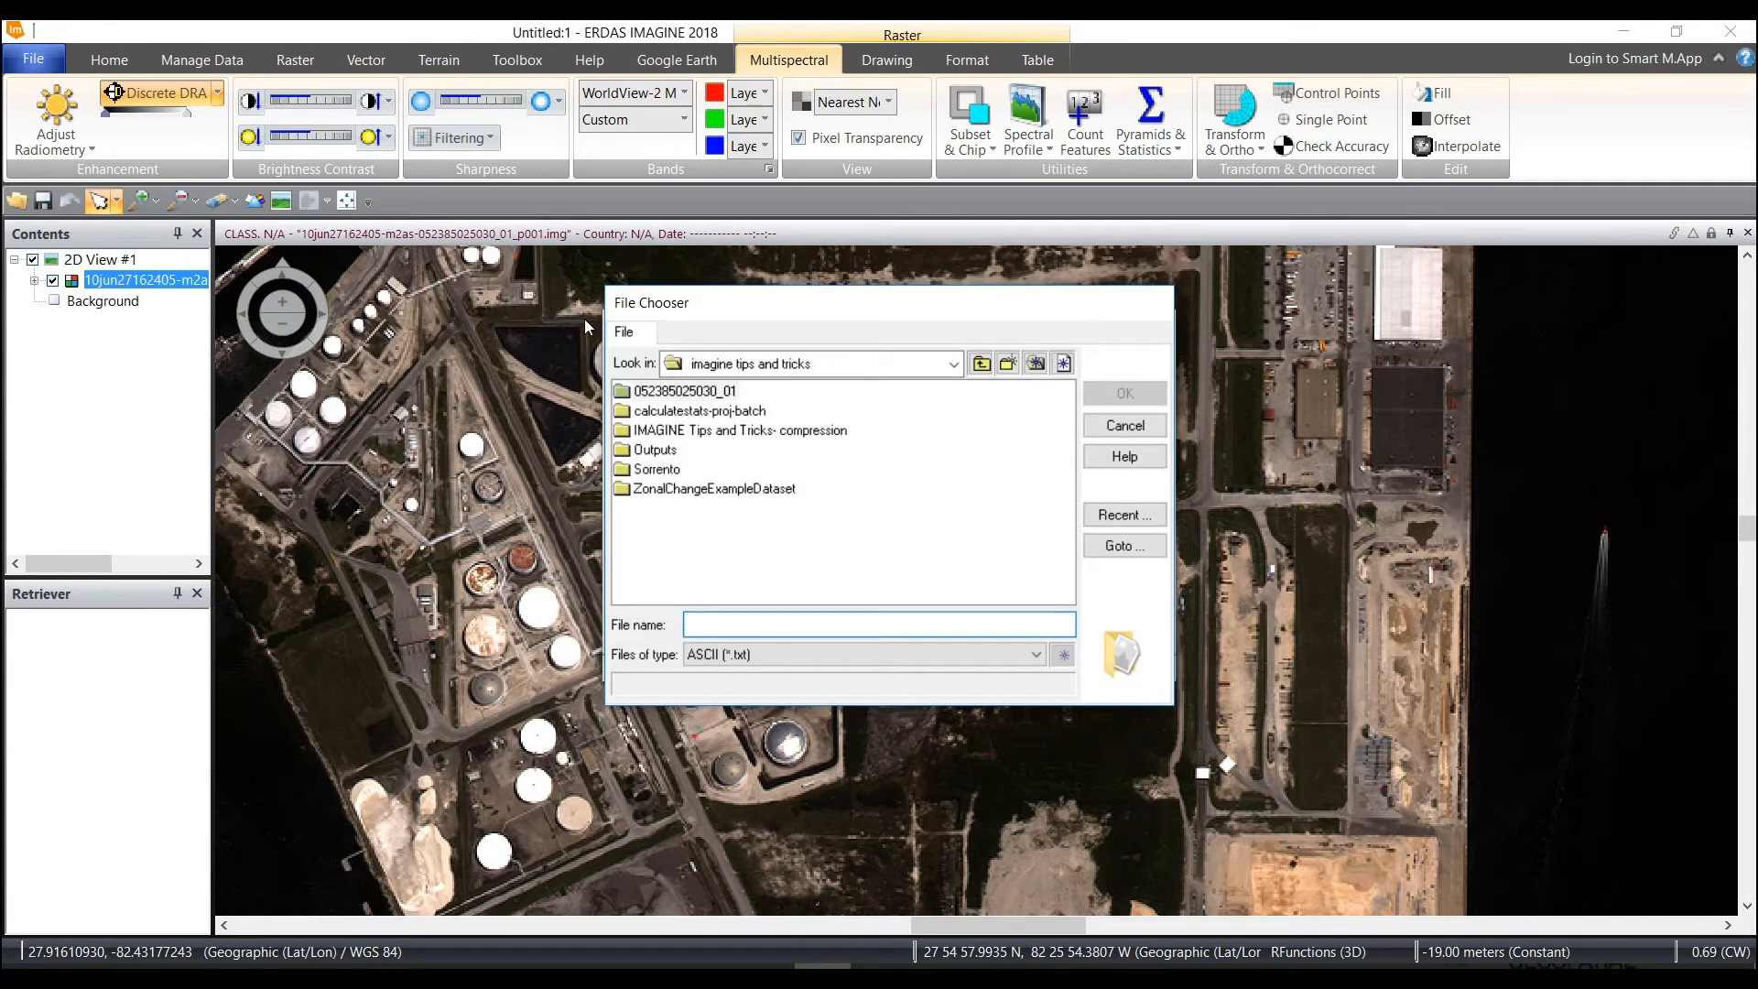
key("Return")
key("Down")
key("Return")
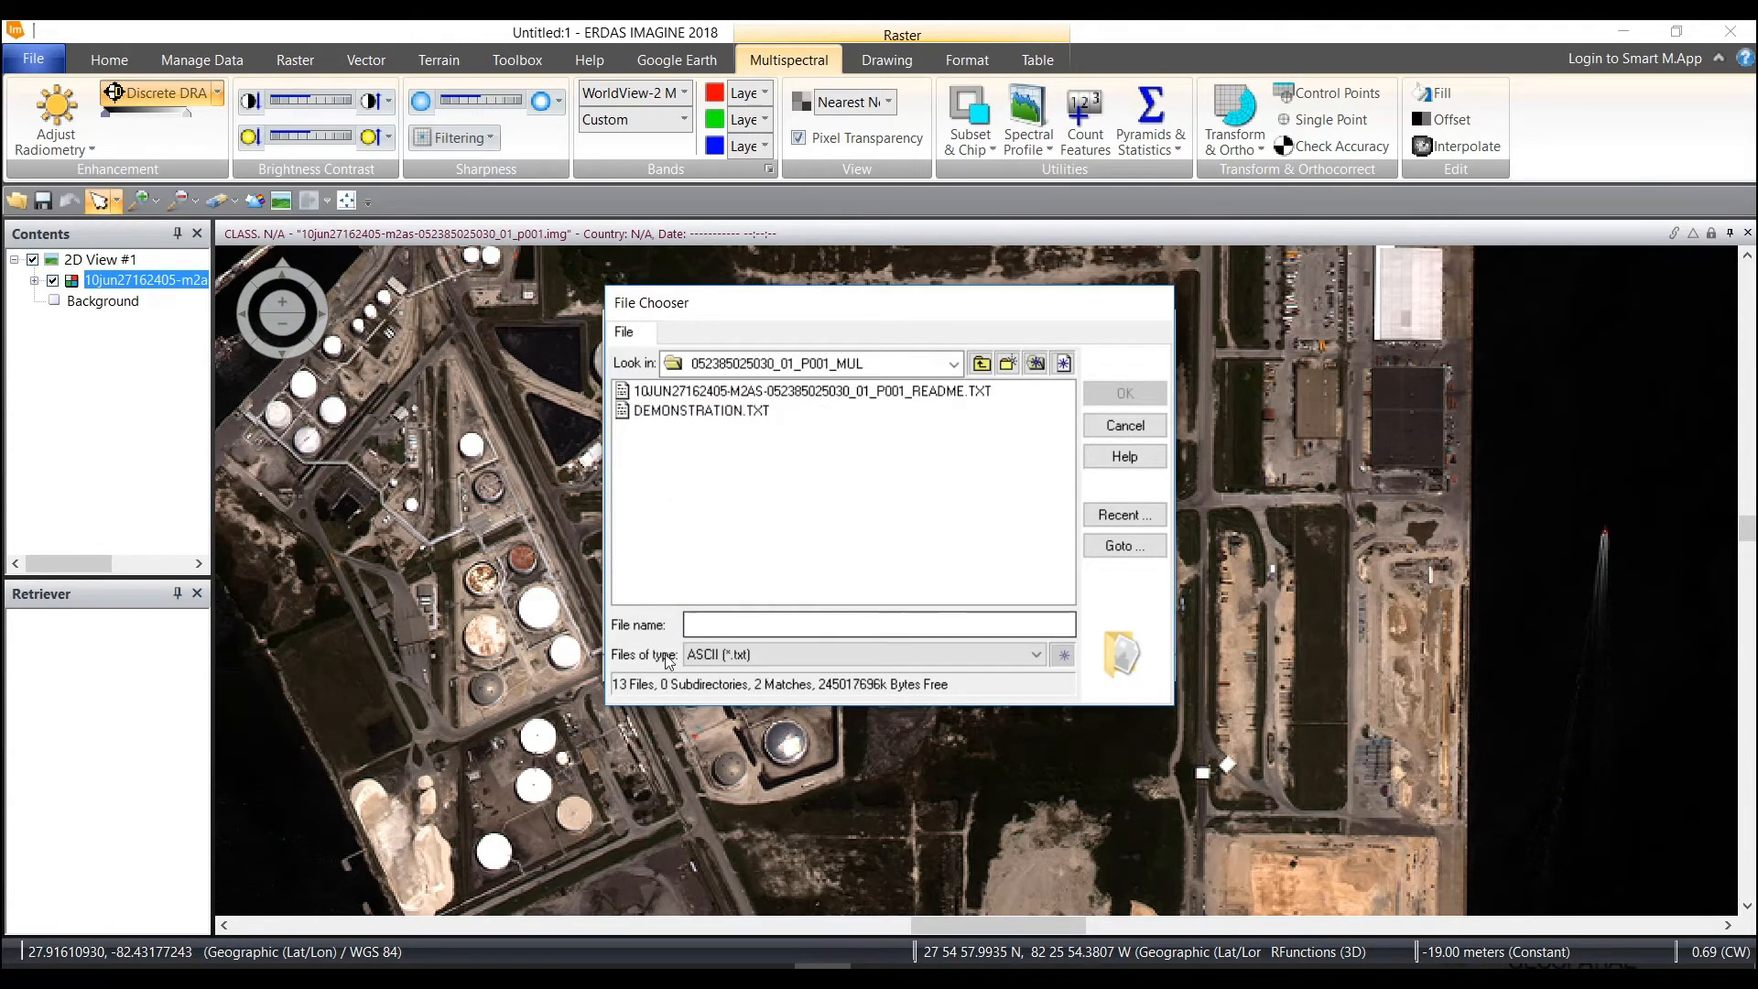
left_click(698, 653)
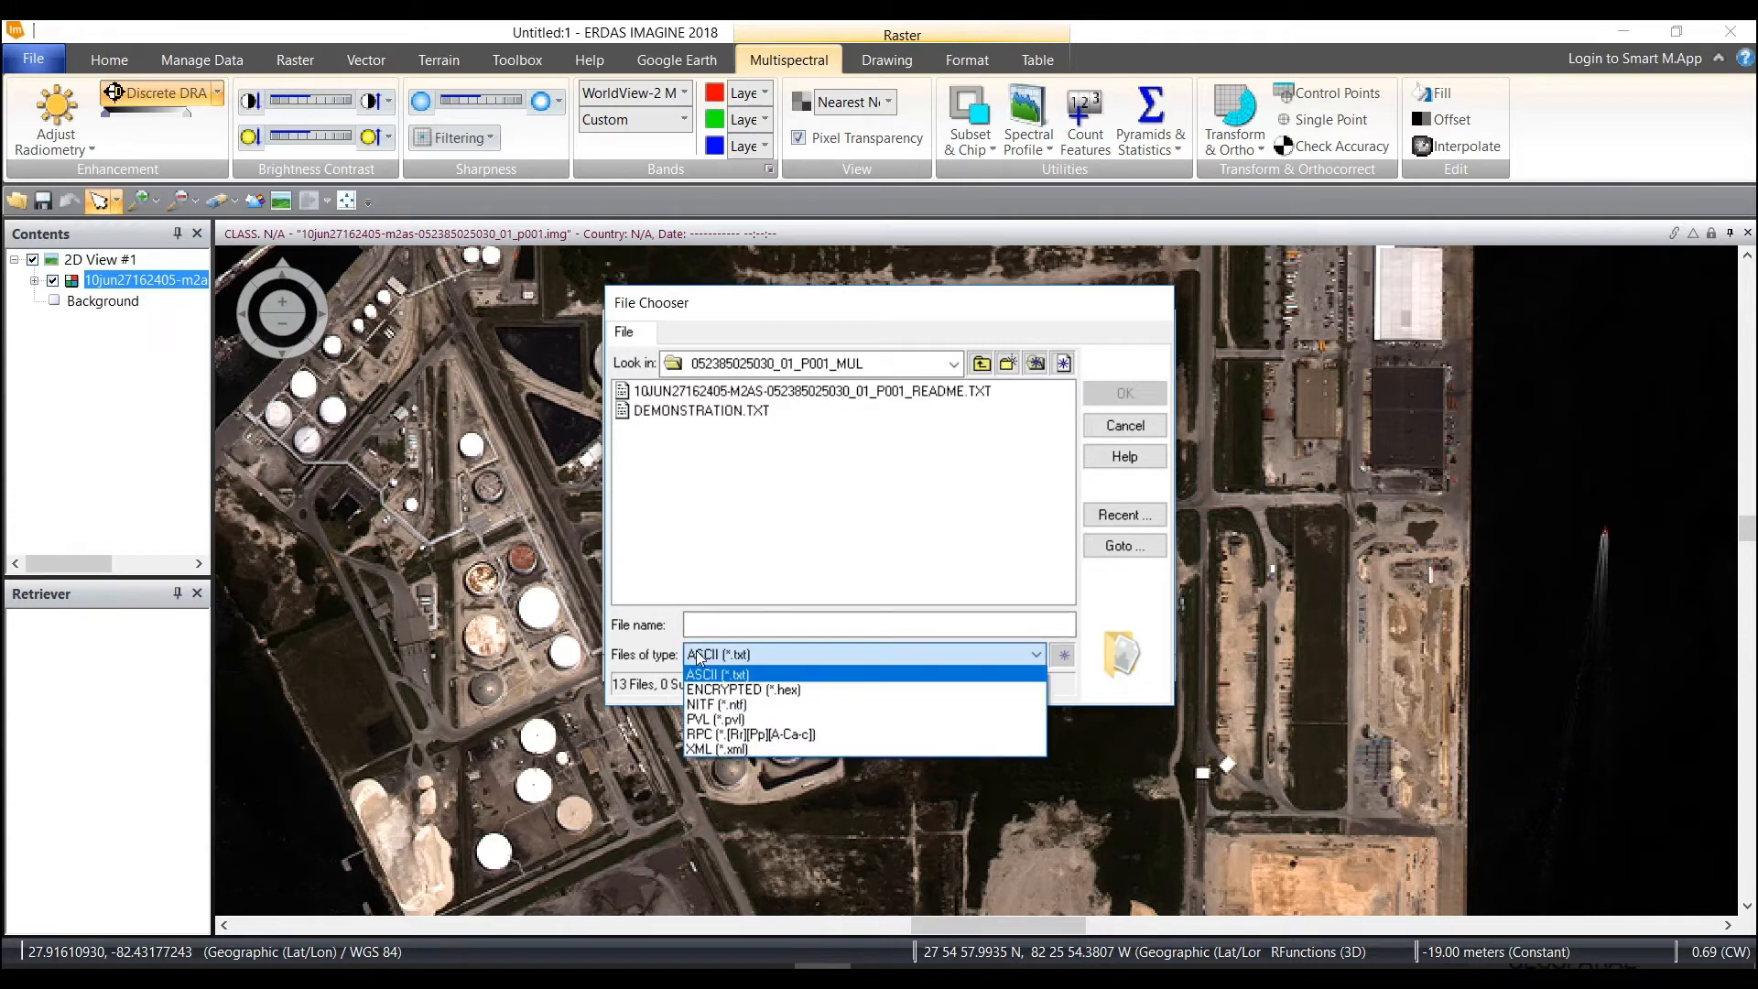
left_click(720, 733)
left_click(718, 393)
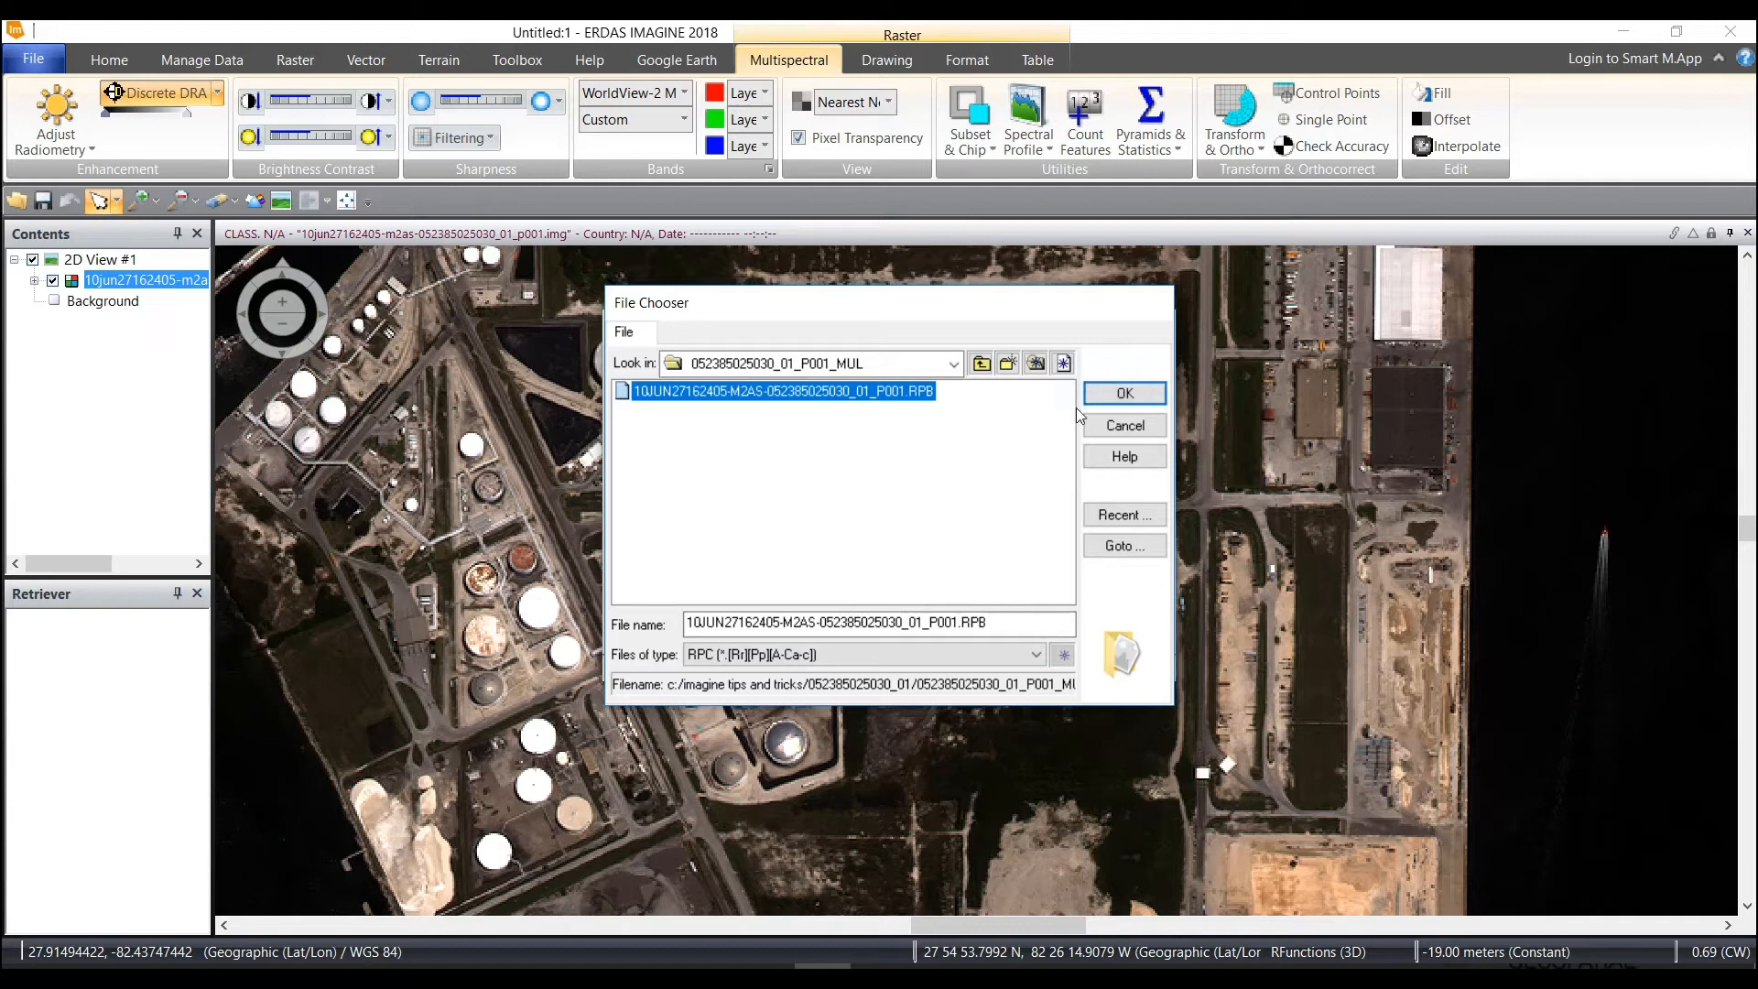
left_click(1123, 394)
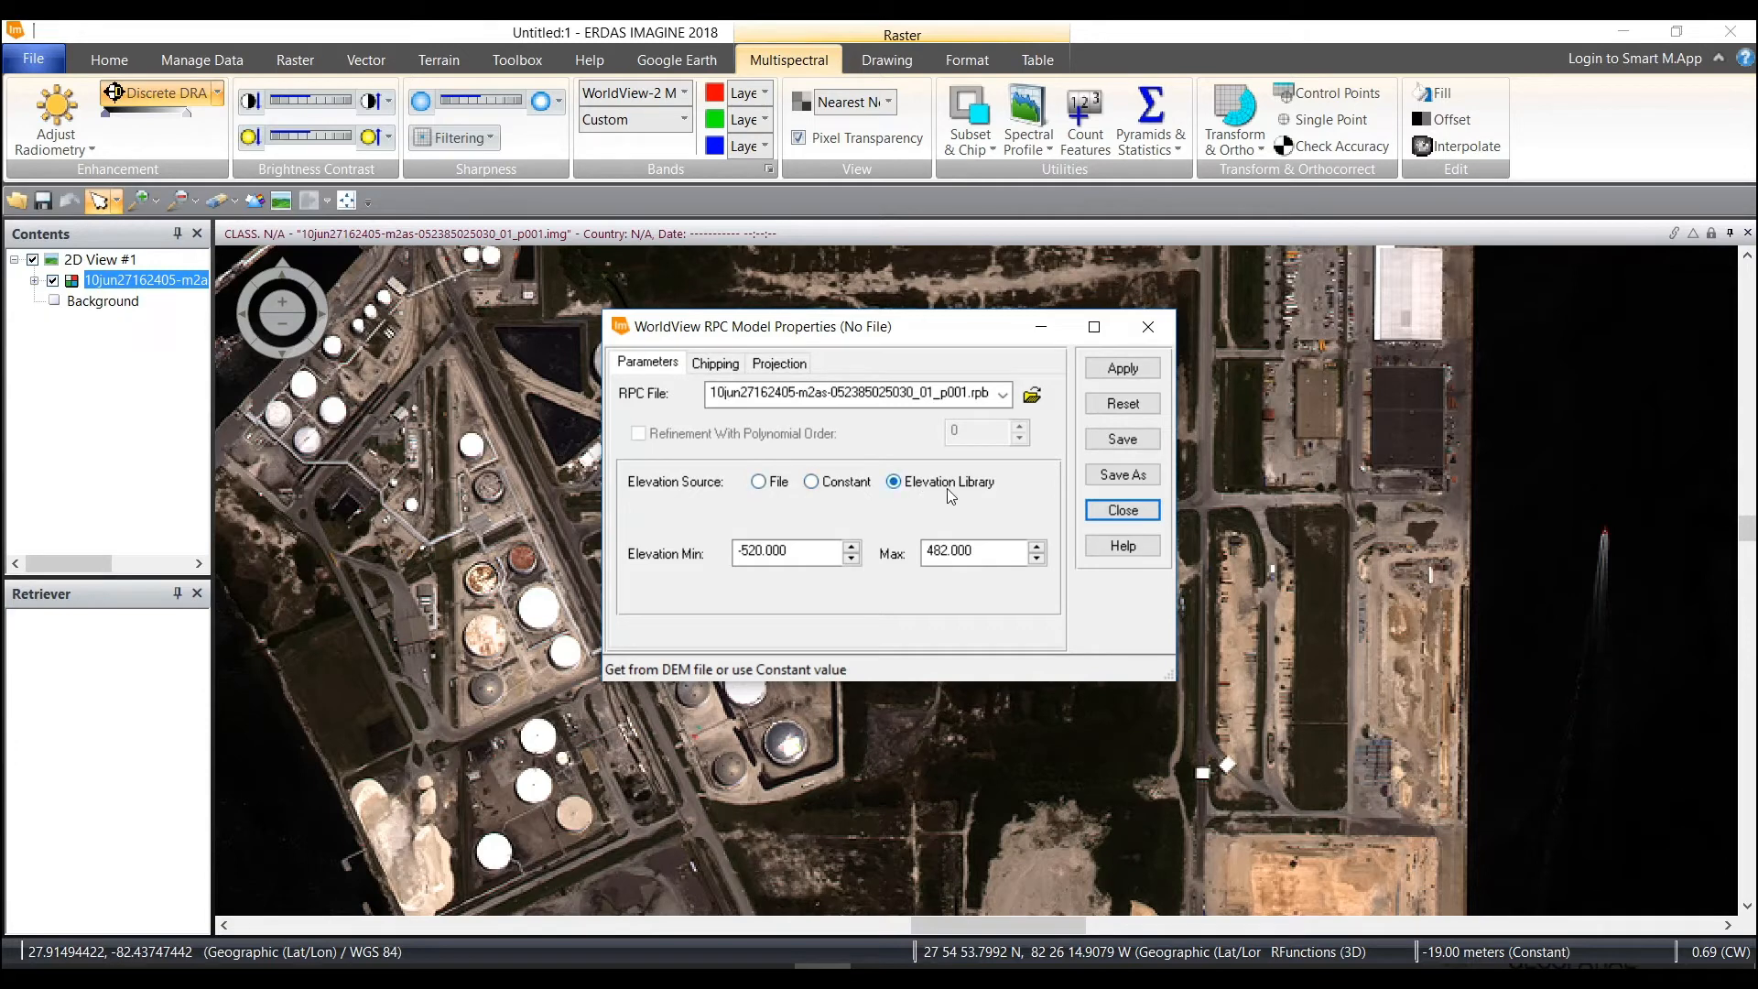
- Set the elevation source to the file globaldem2.jp2 from the etc/globalterrainsources folder and apply the WorldView RPC model
left_click(759, 482)
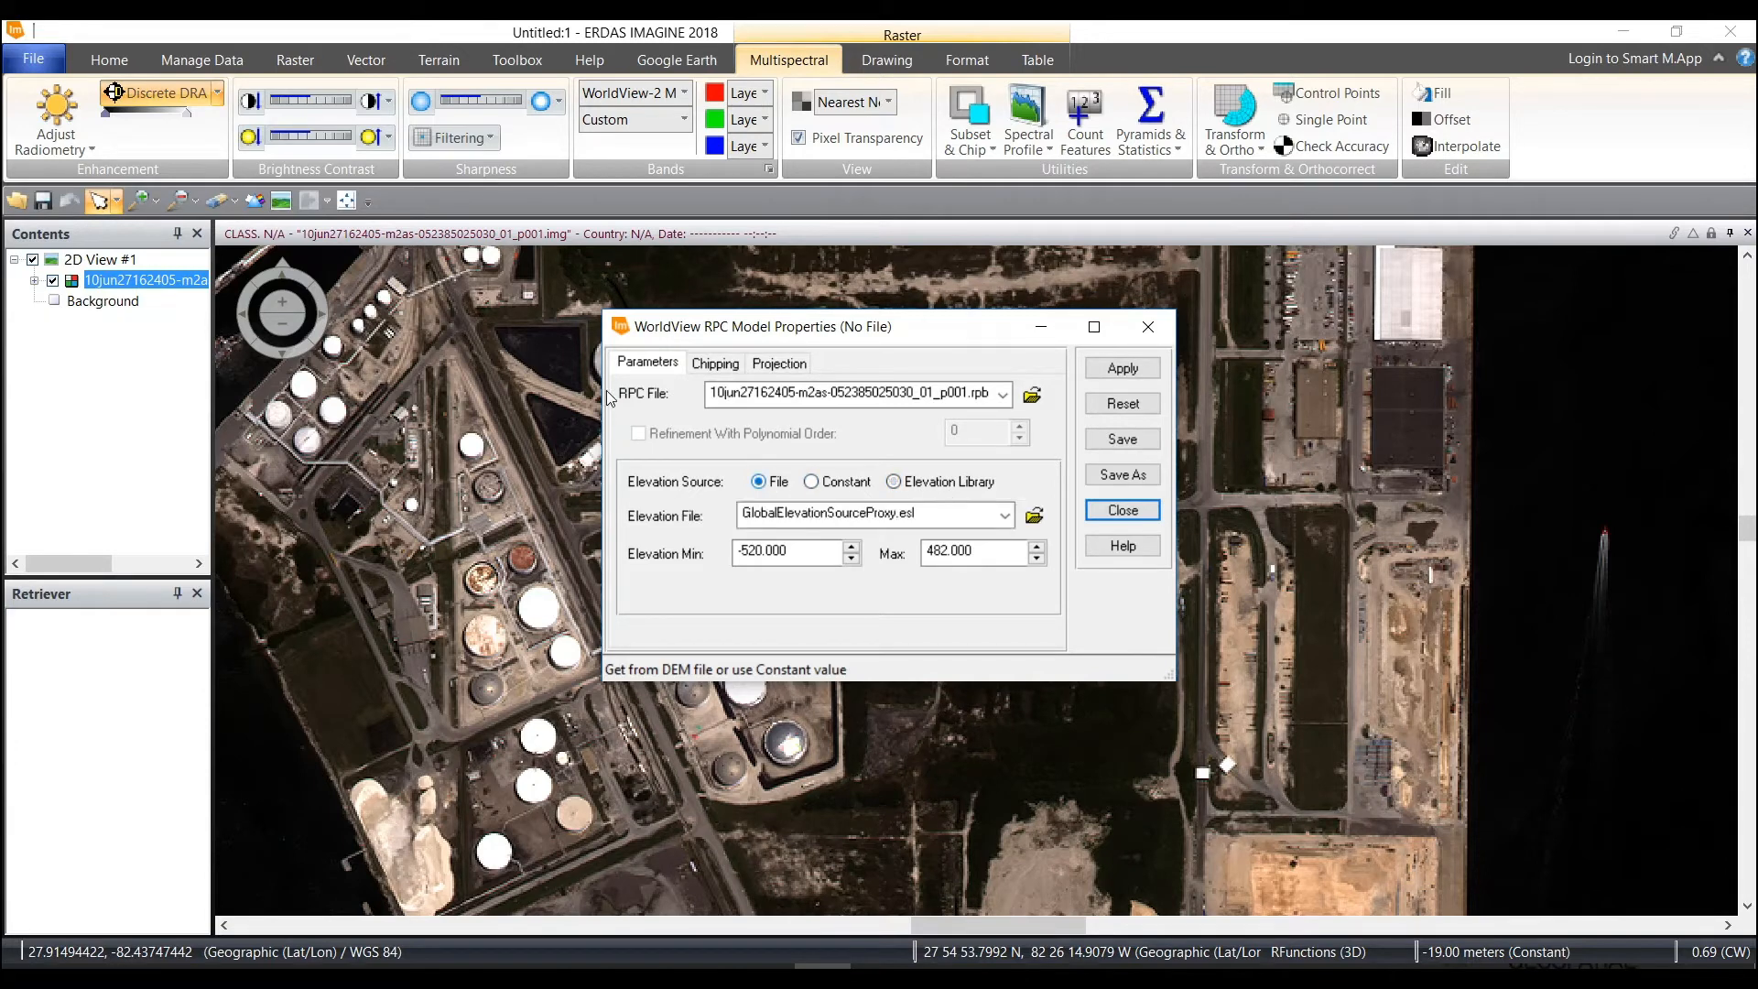
left_click(1035, 516)
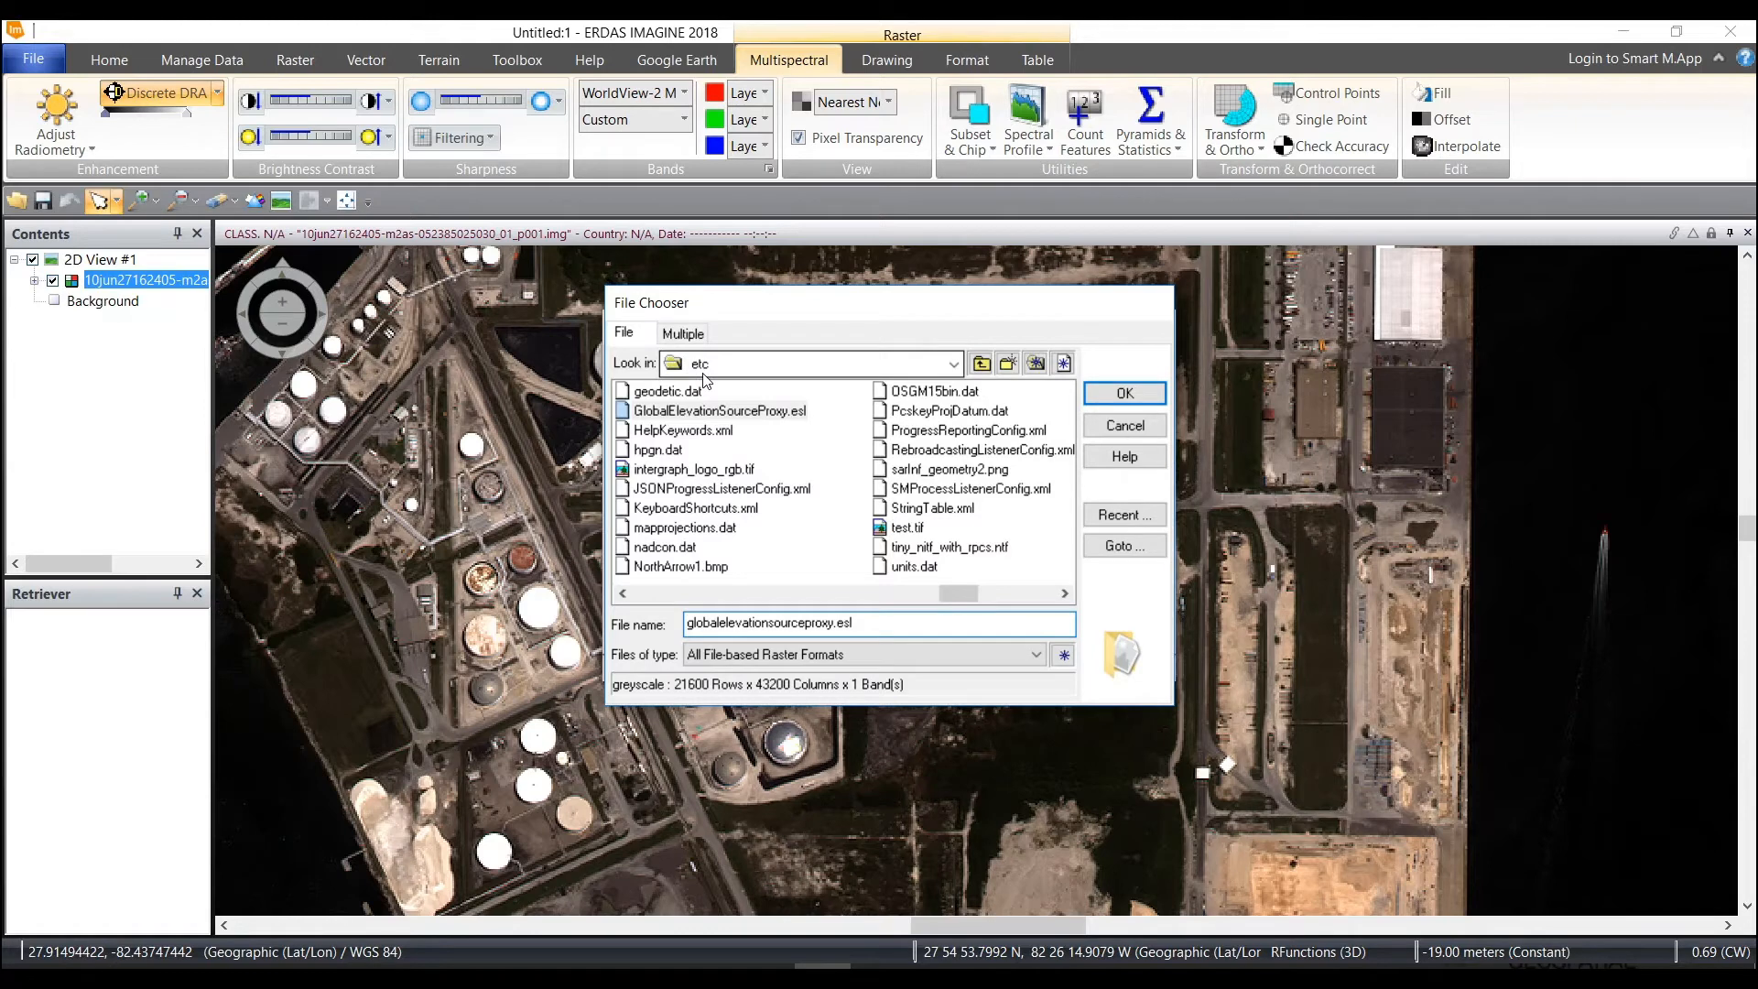
scroll(887, 583, "left", 2)
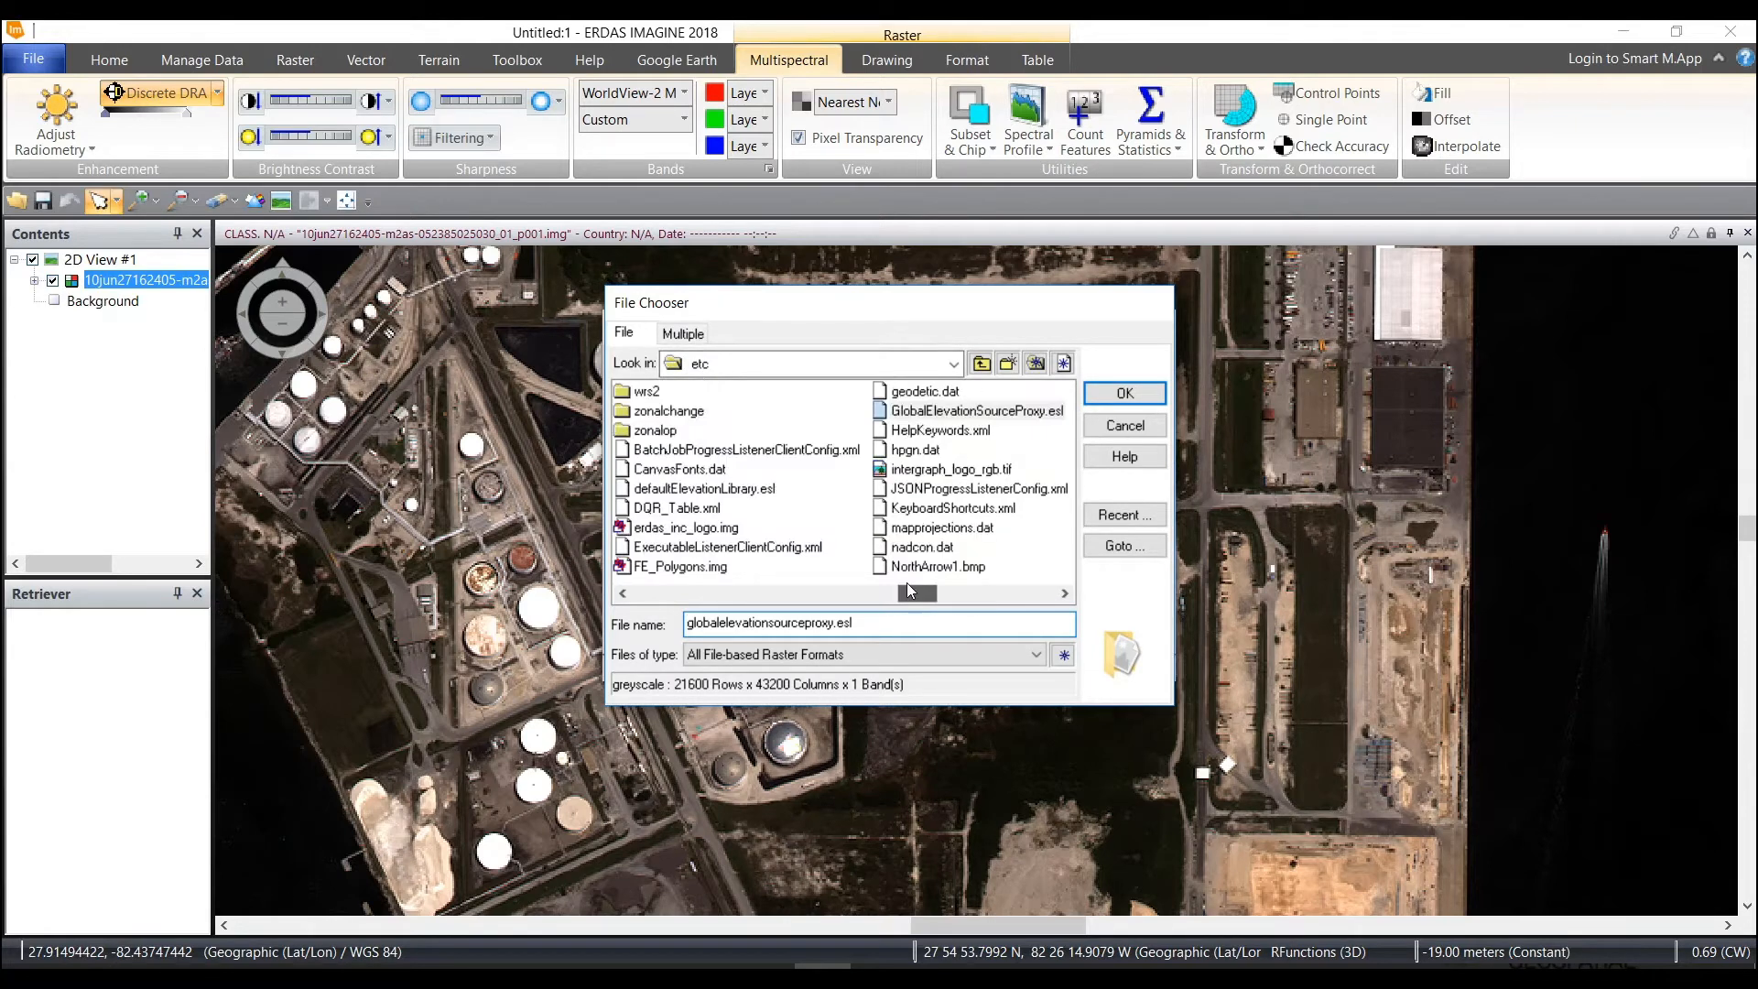
left_click_drag(887, 586, 830, 572)
left_click(953, 367)
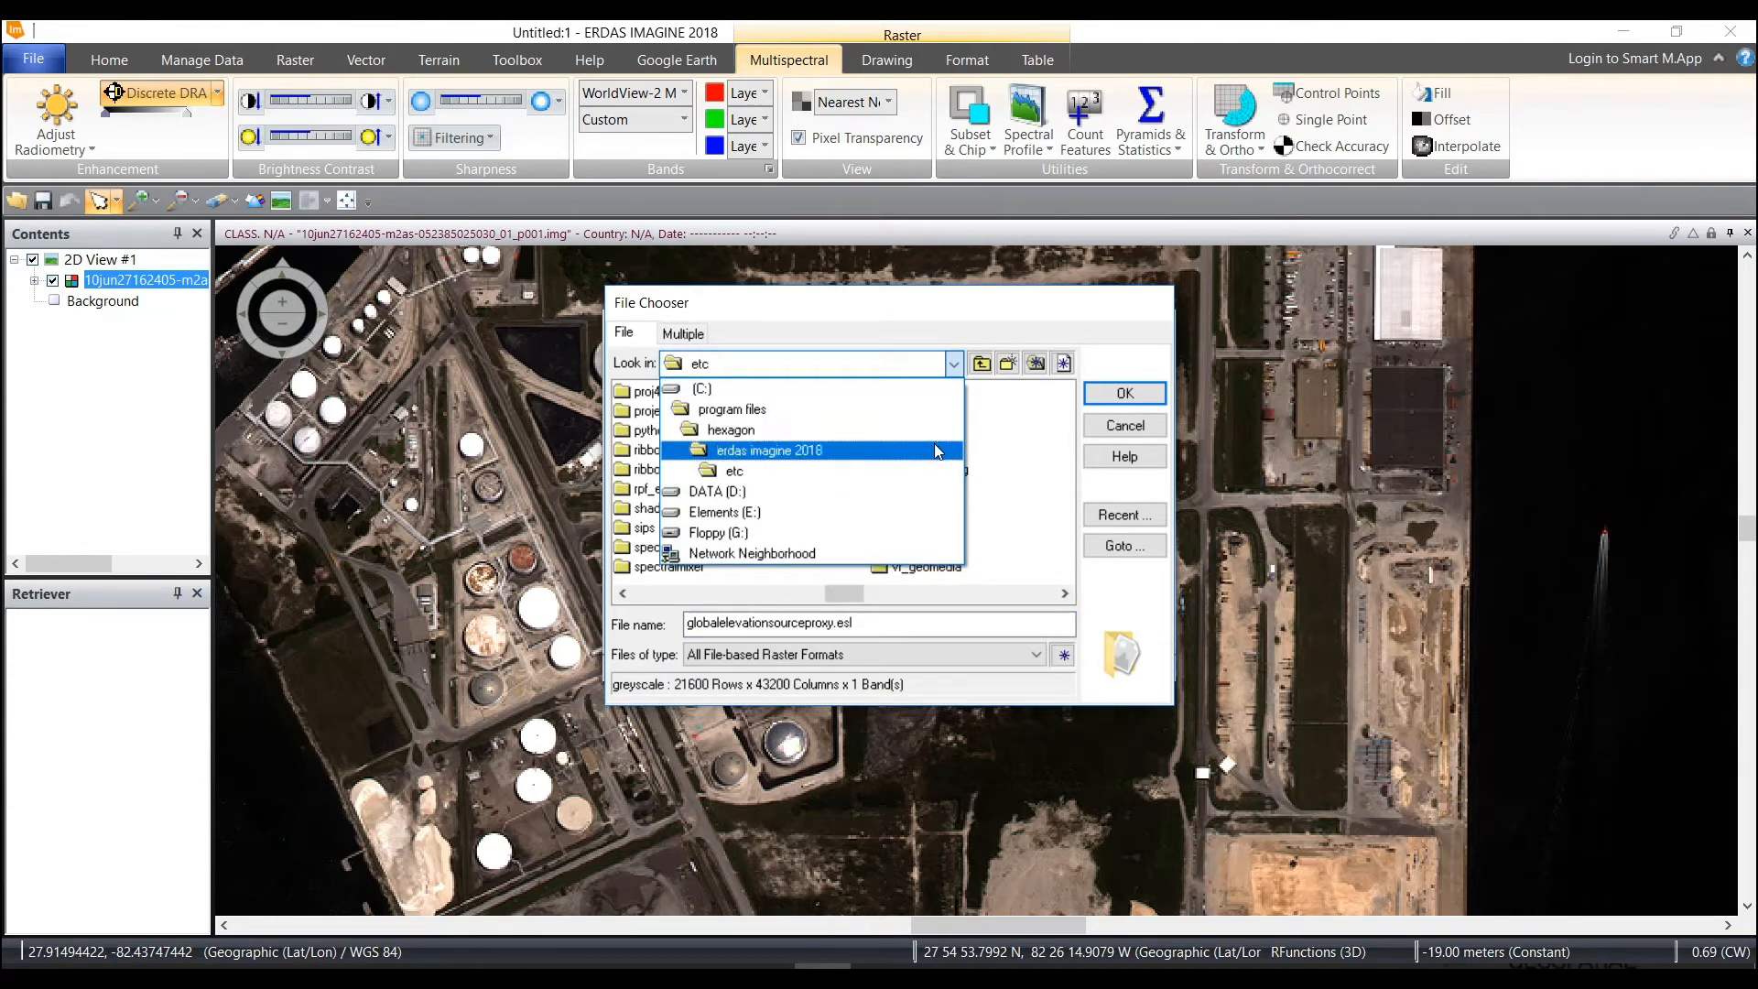
left_click(934, 469)
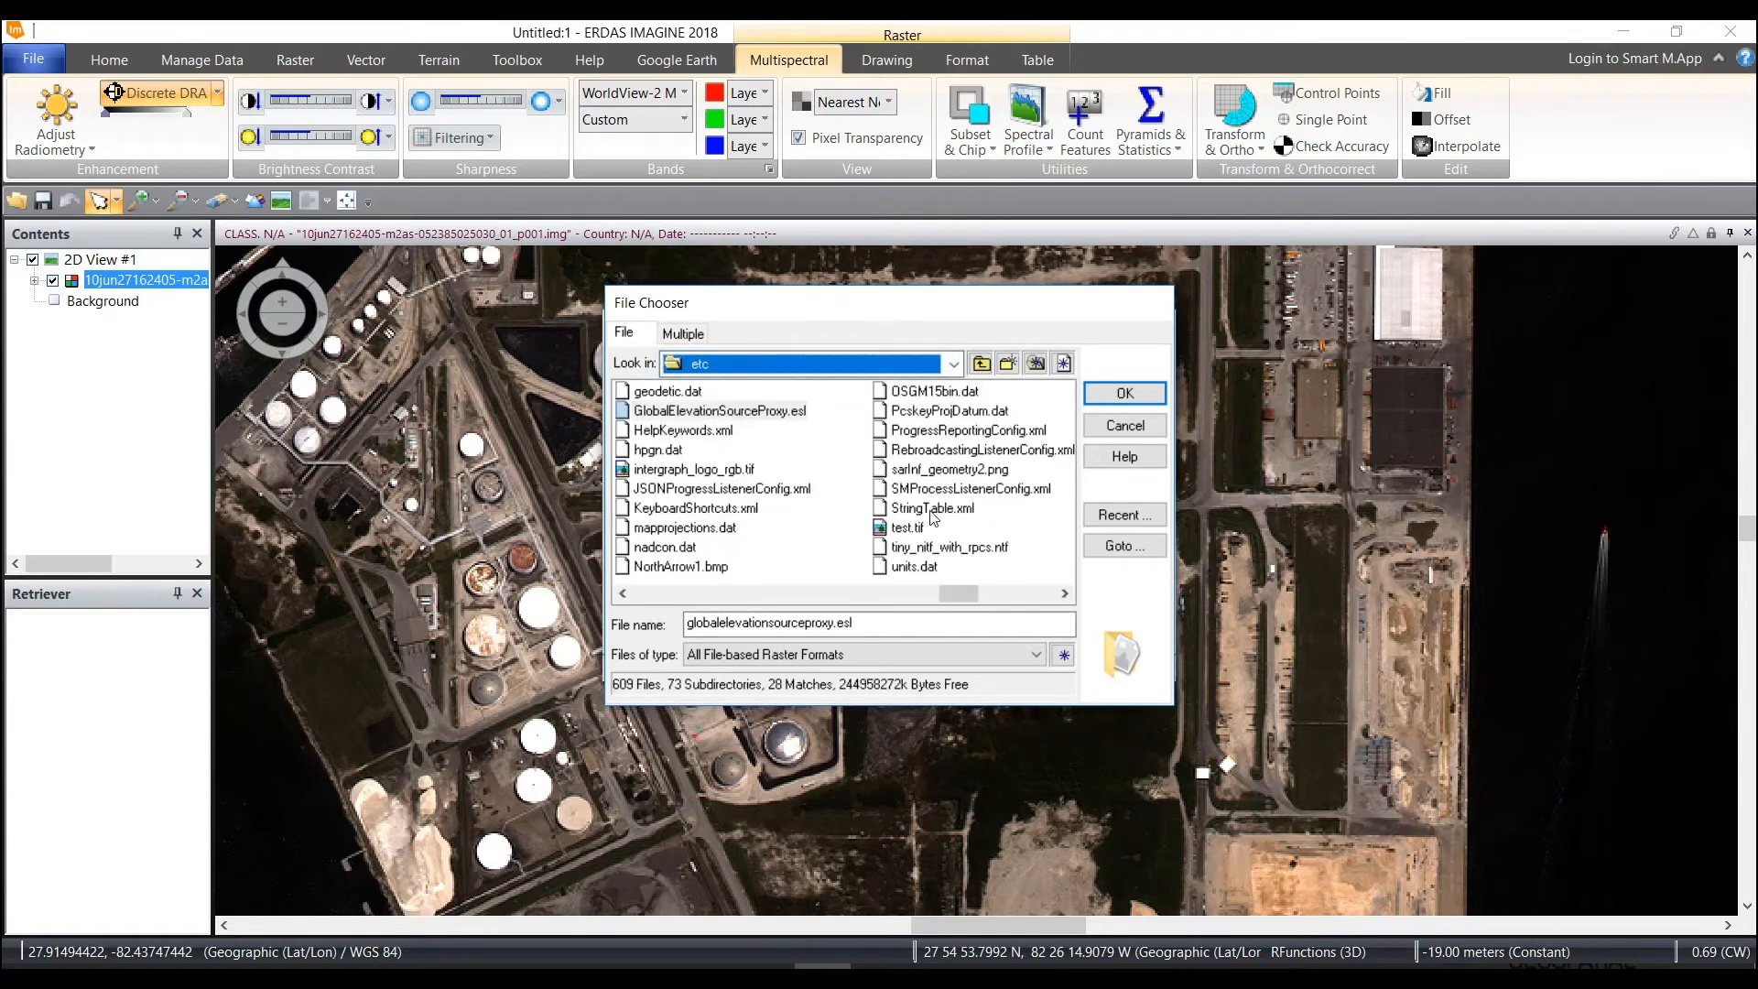
left_click_drag(952, 596, 768, 607)
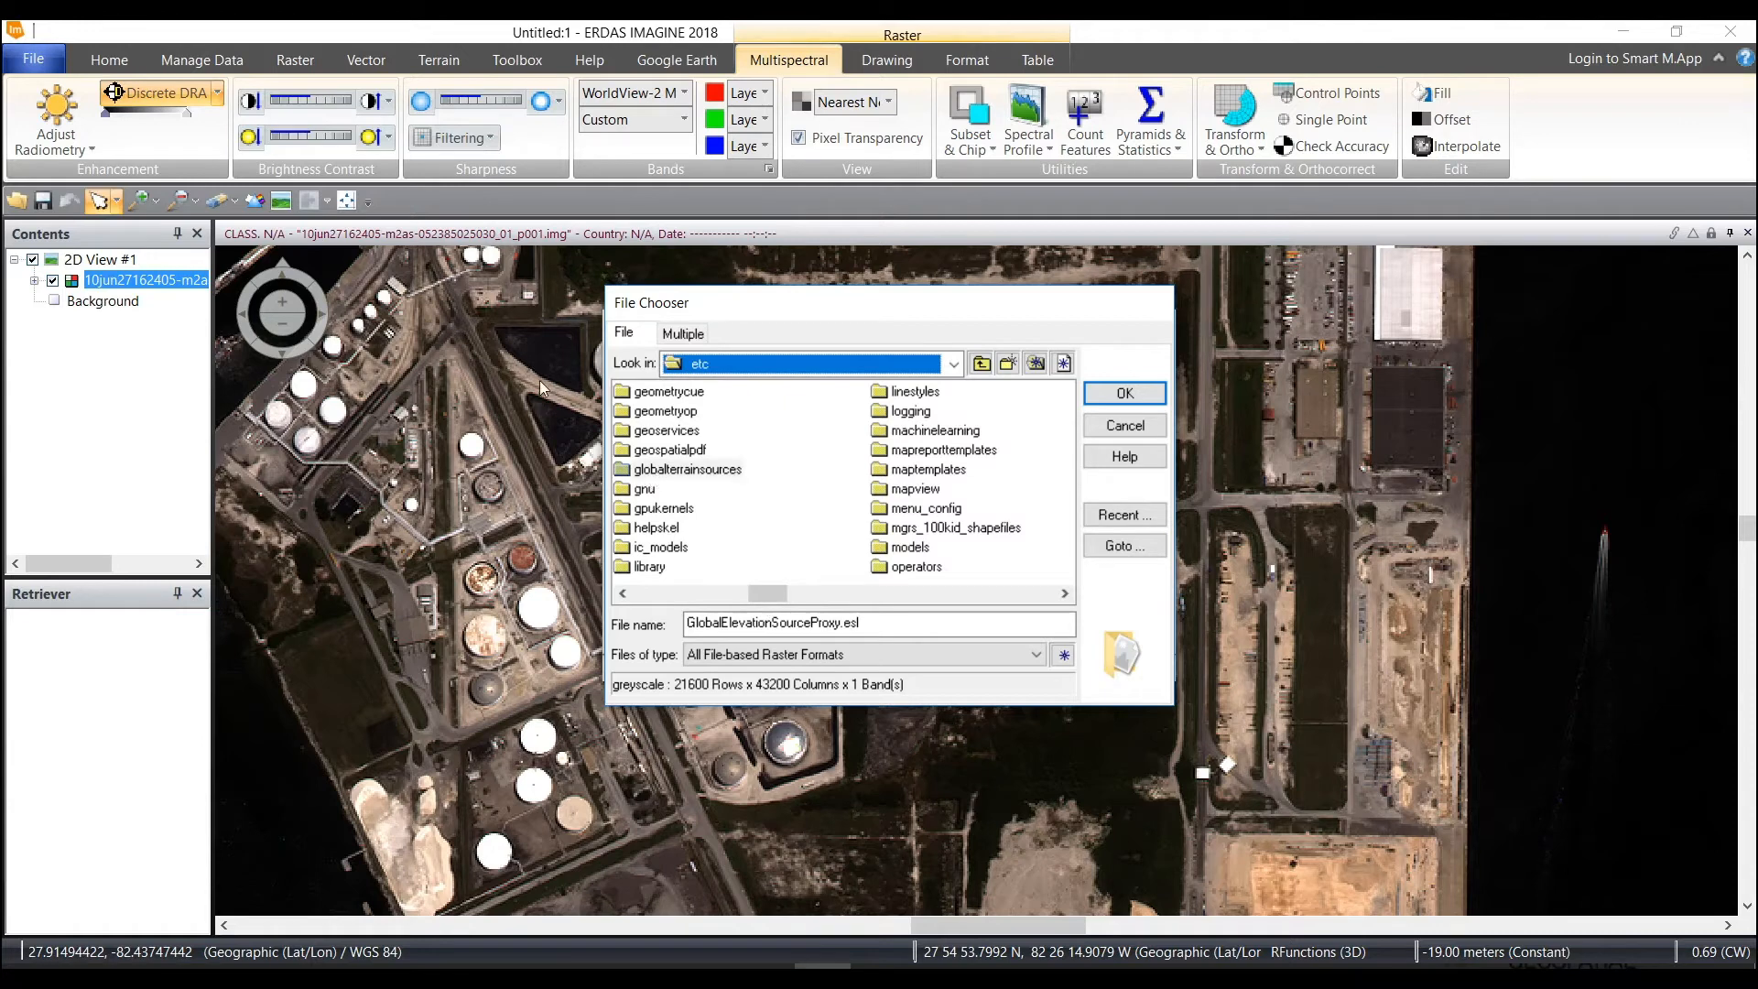
left_click(657, 392)
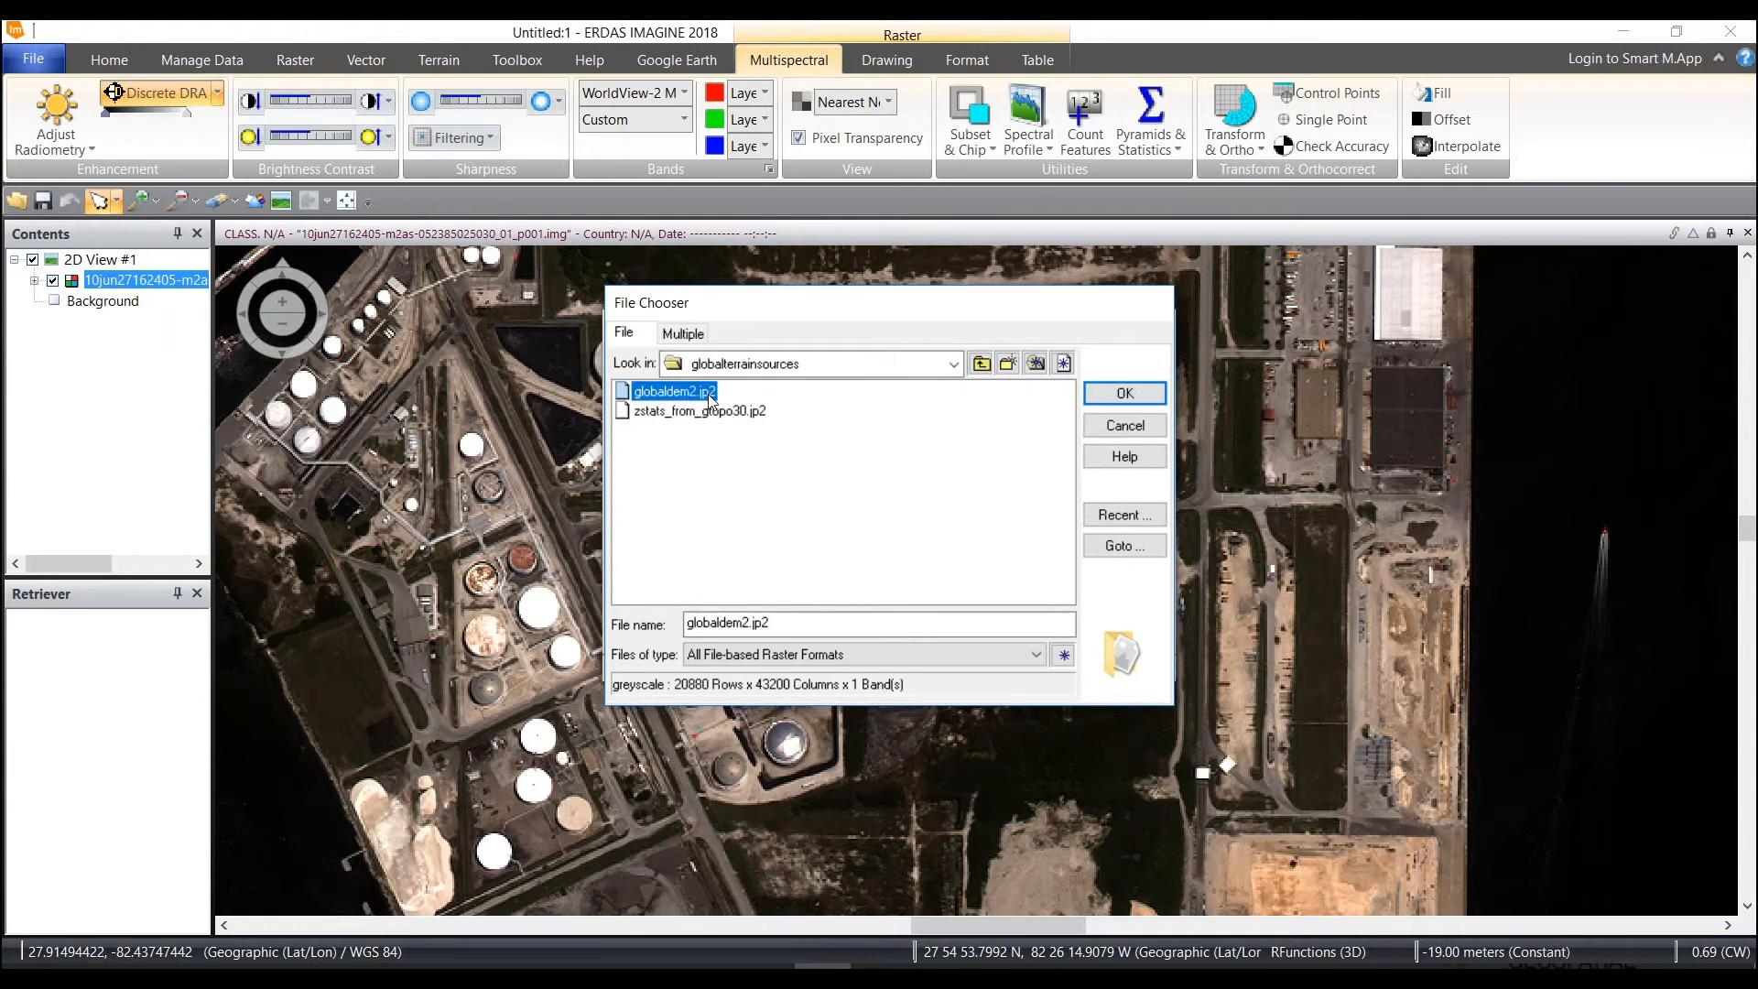
left_click(1156, 397)
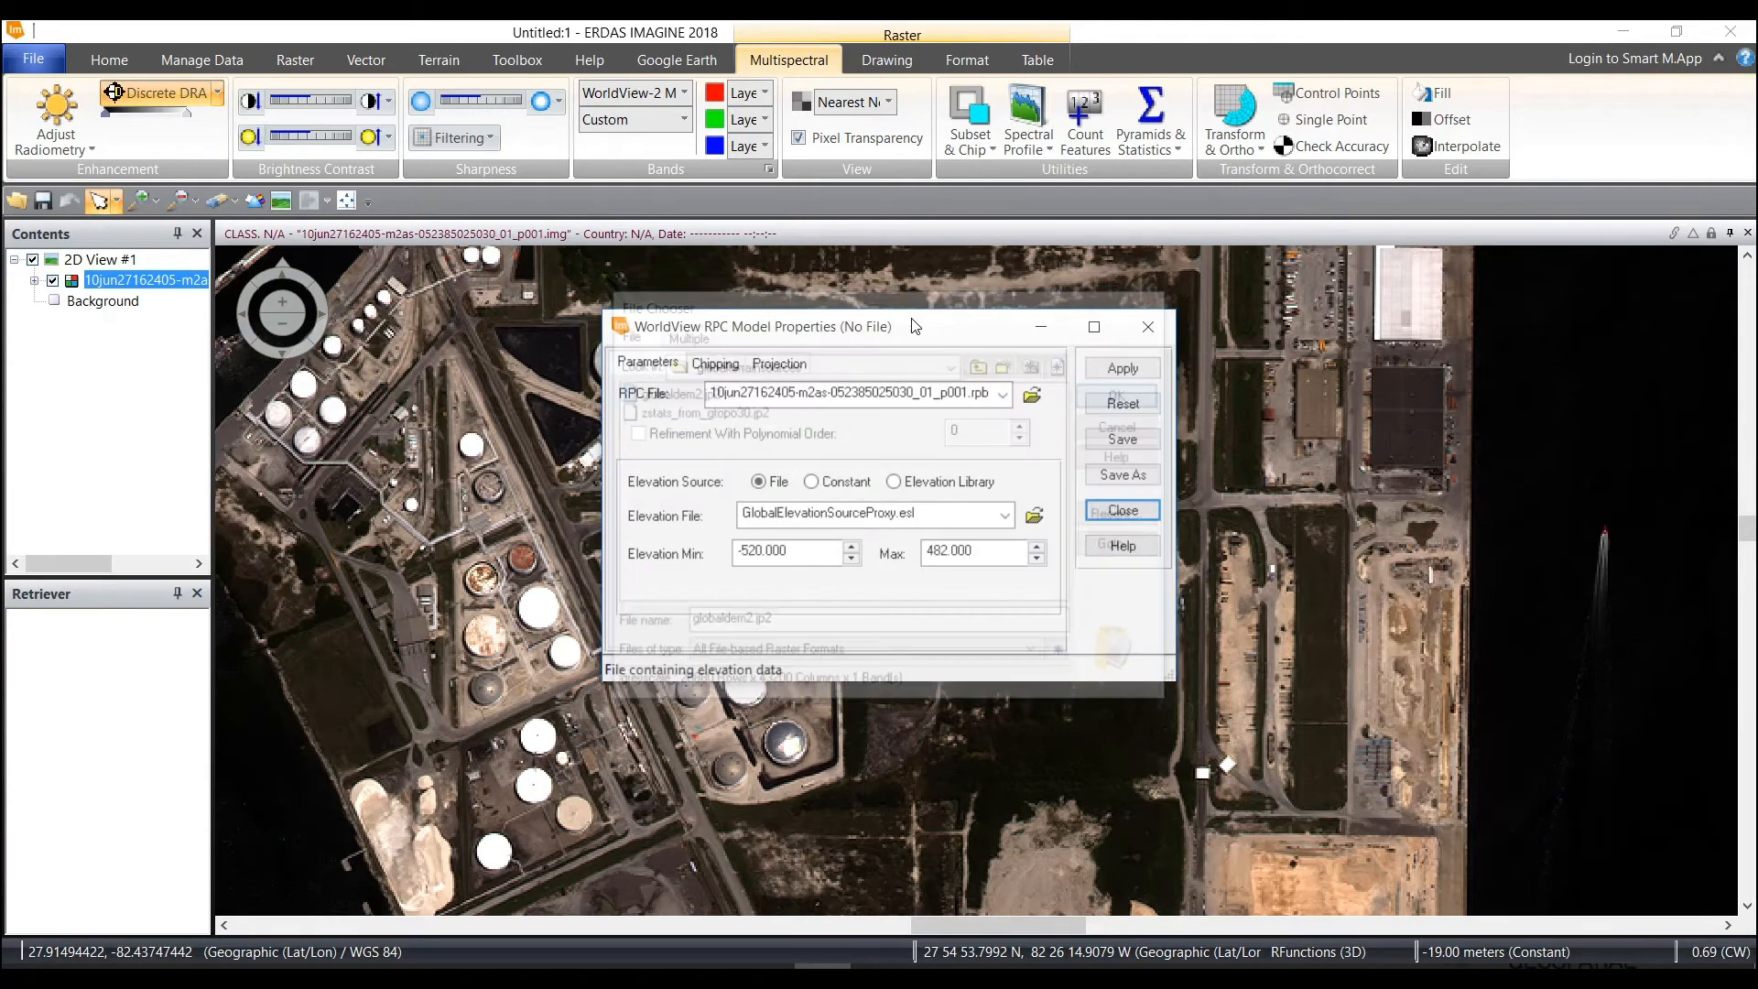
left_click(1126, 369)
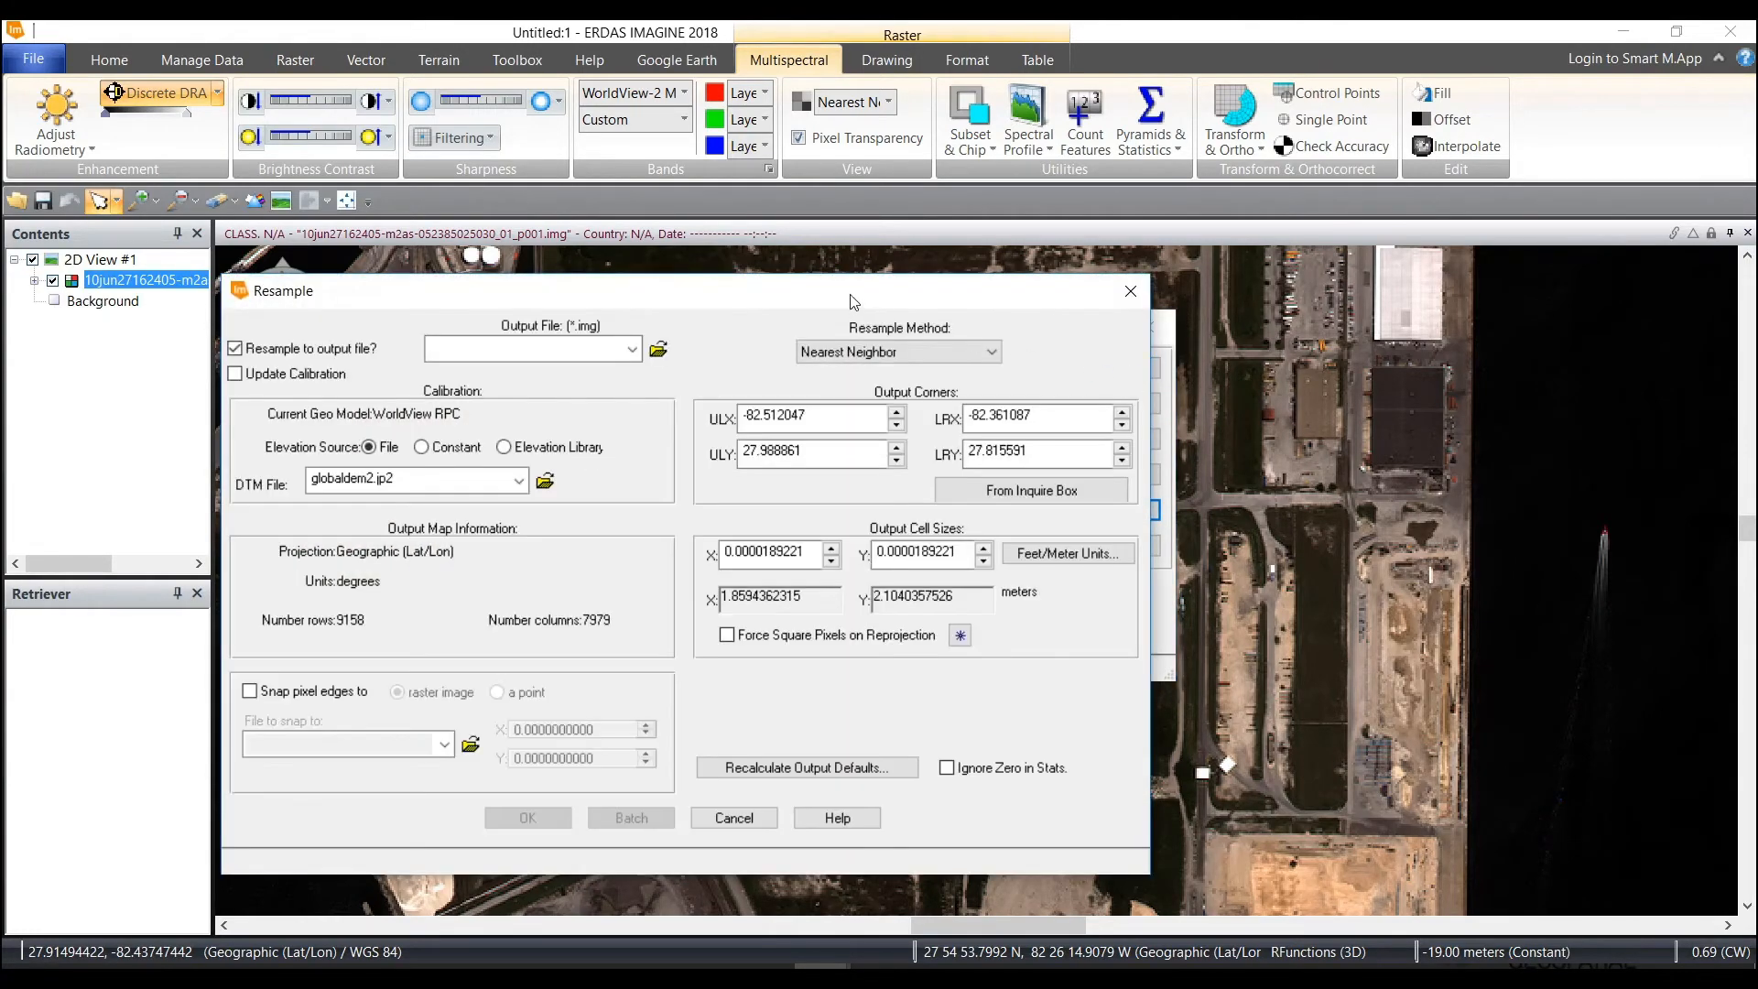
- Run Resample with only Update Calibration enabled and no resampled output file, and clear the view, saving the image's changes
left_click_drag(854, 300, 1050, 283)
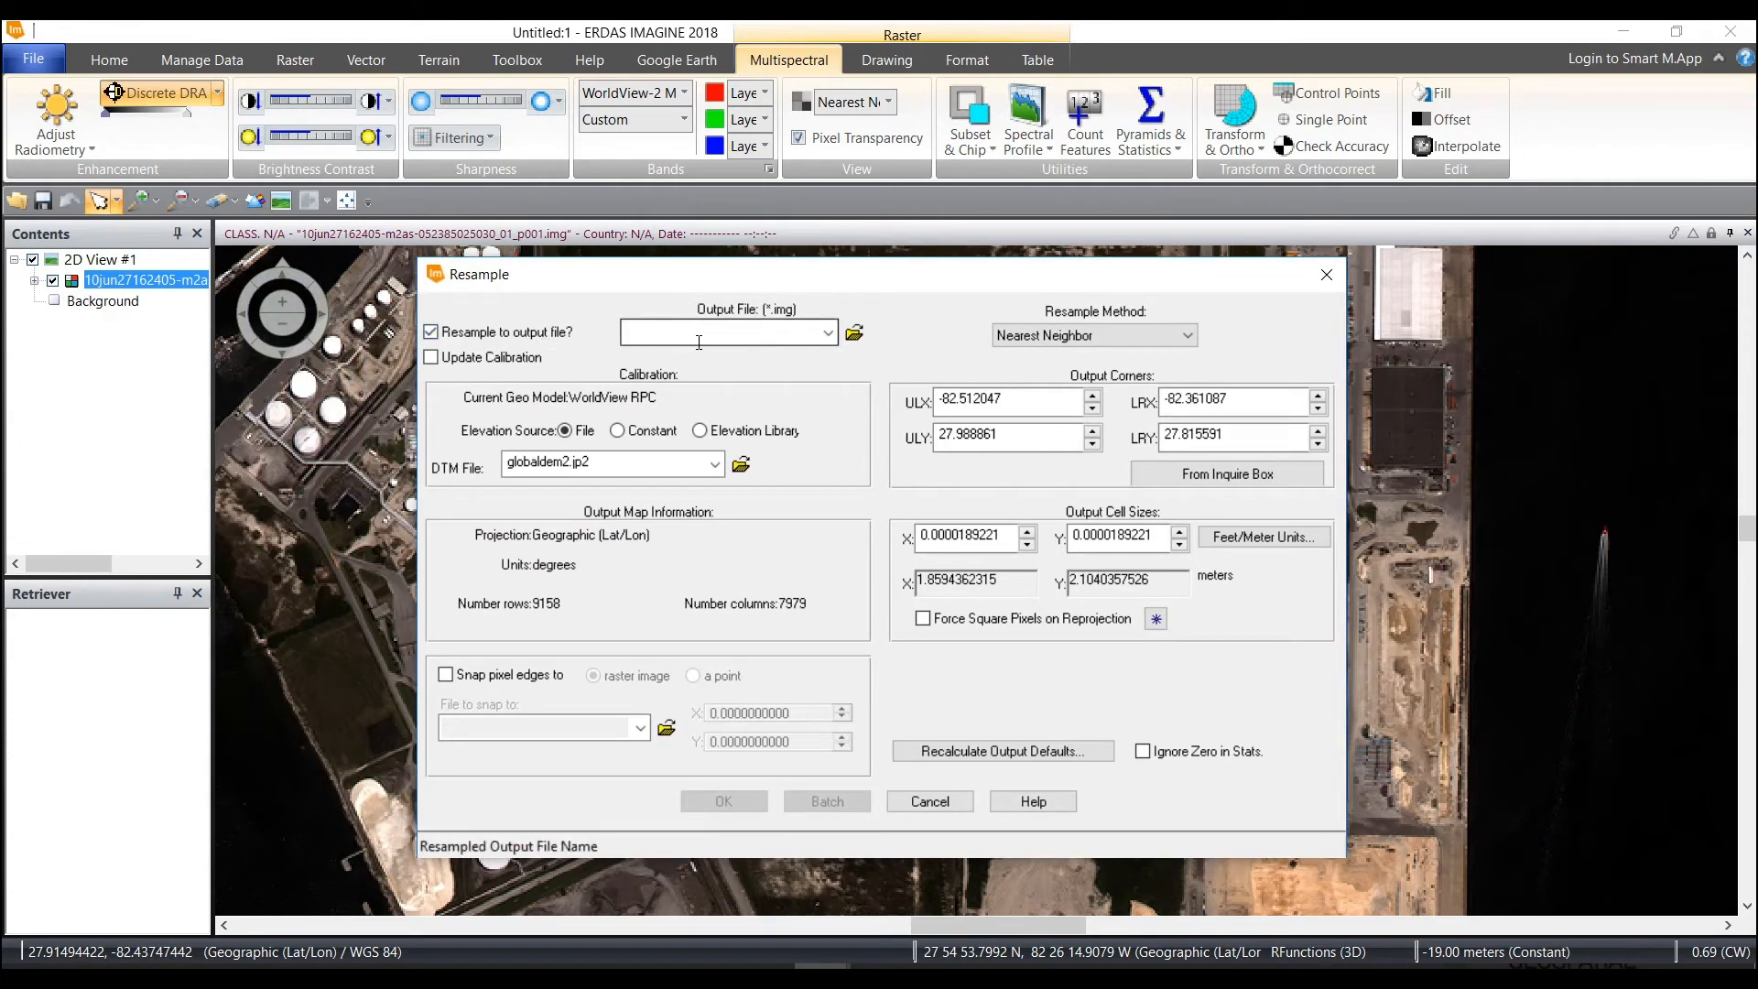
left_click(430, 331)
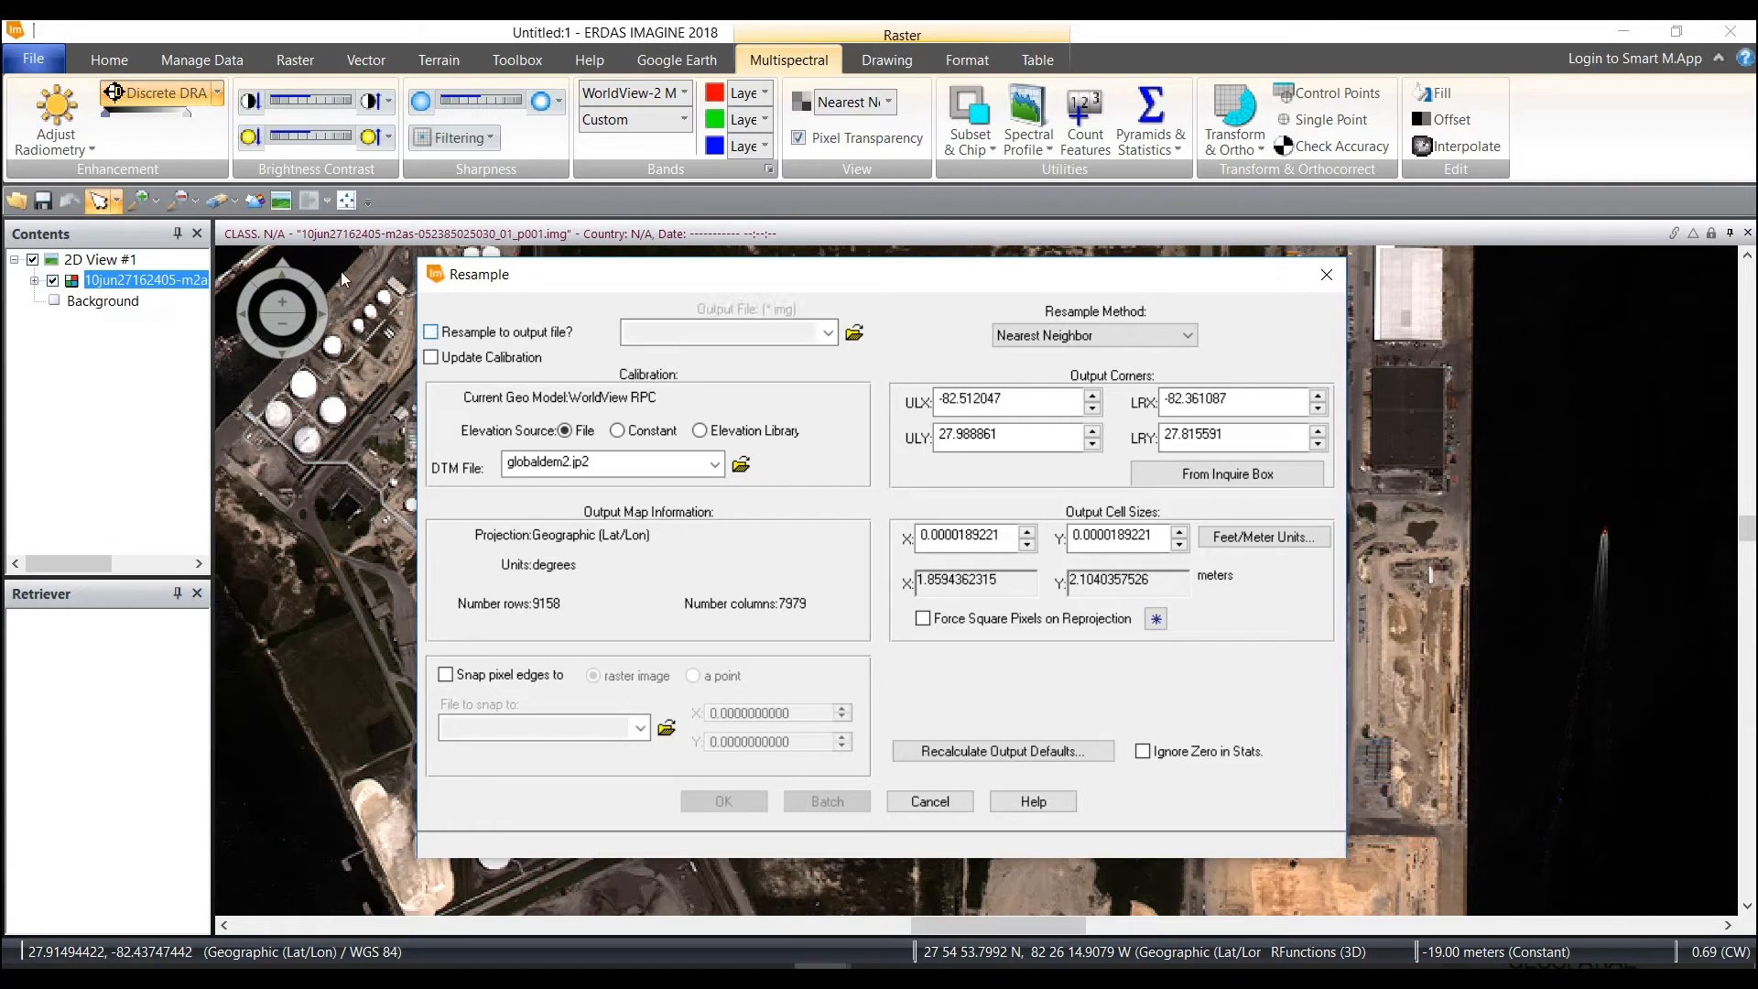
left_click(431, 358)
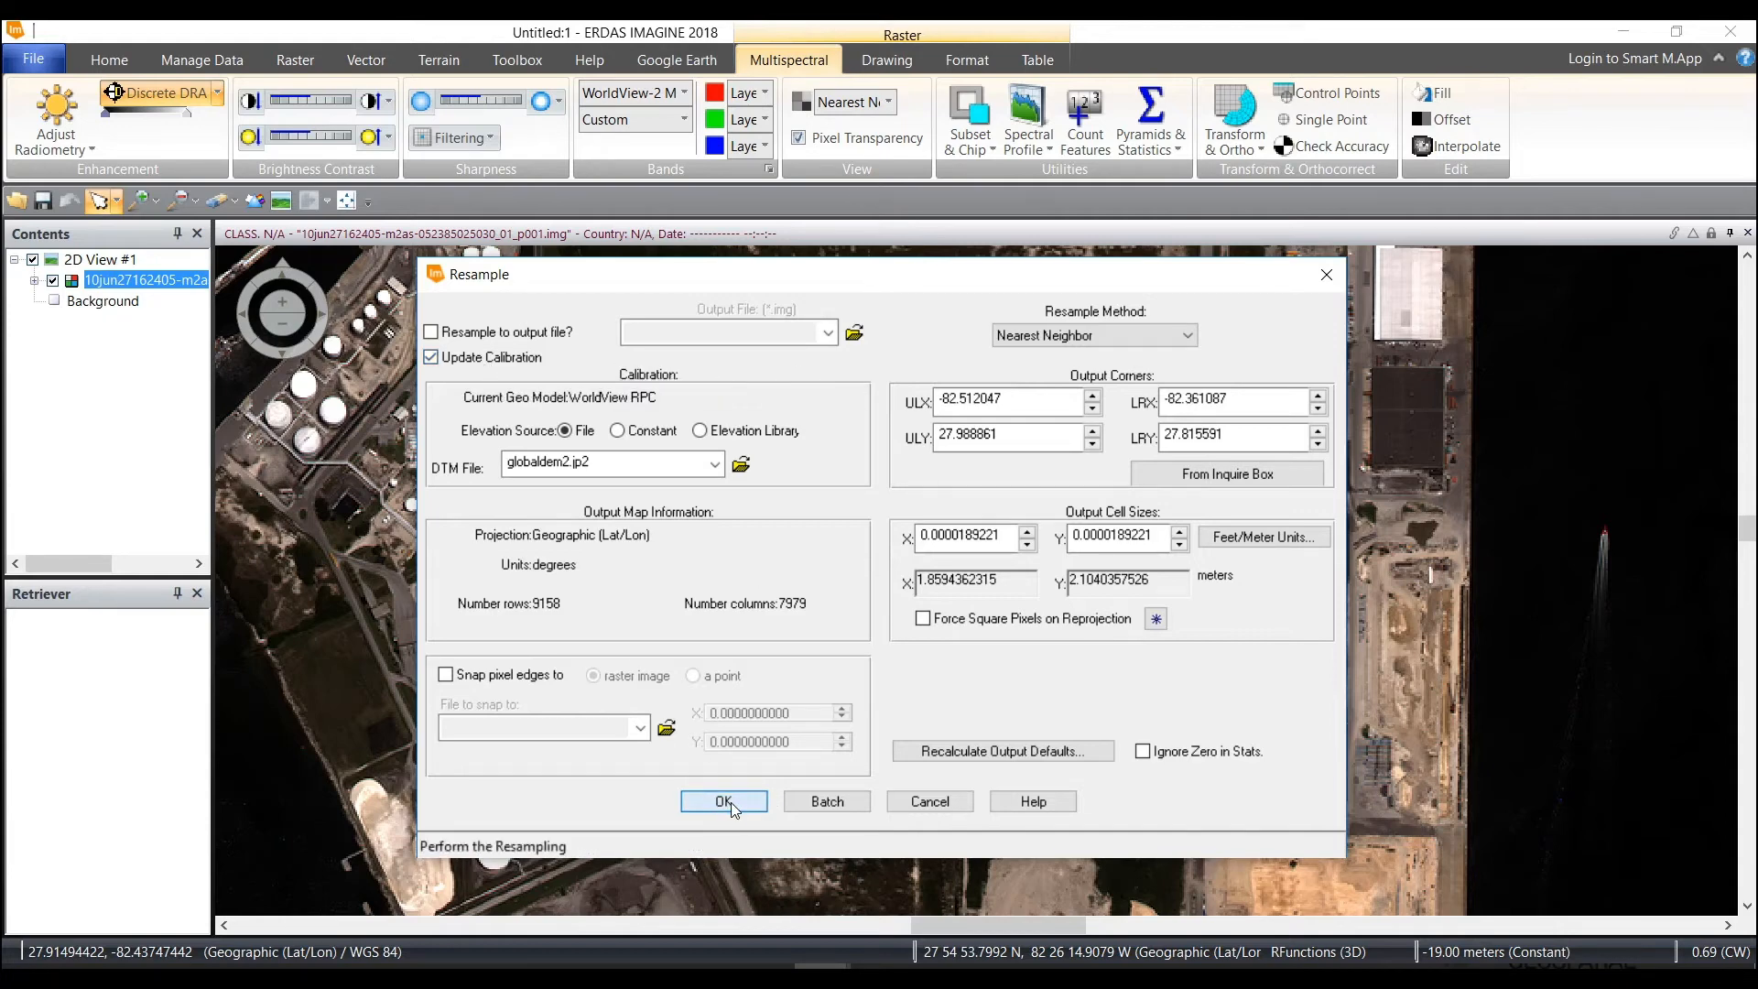
left_click(763, 801)
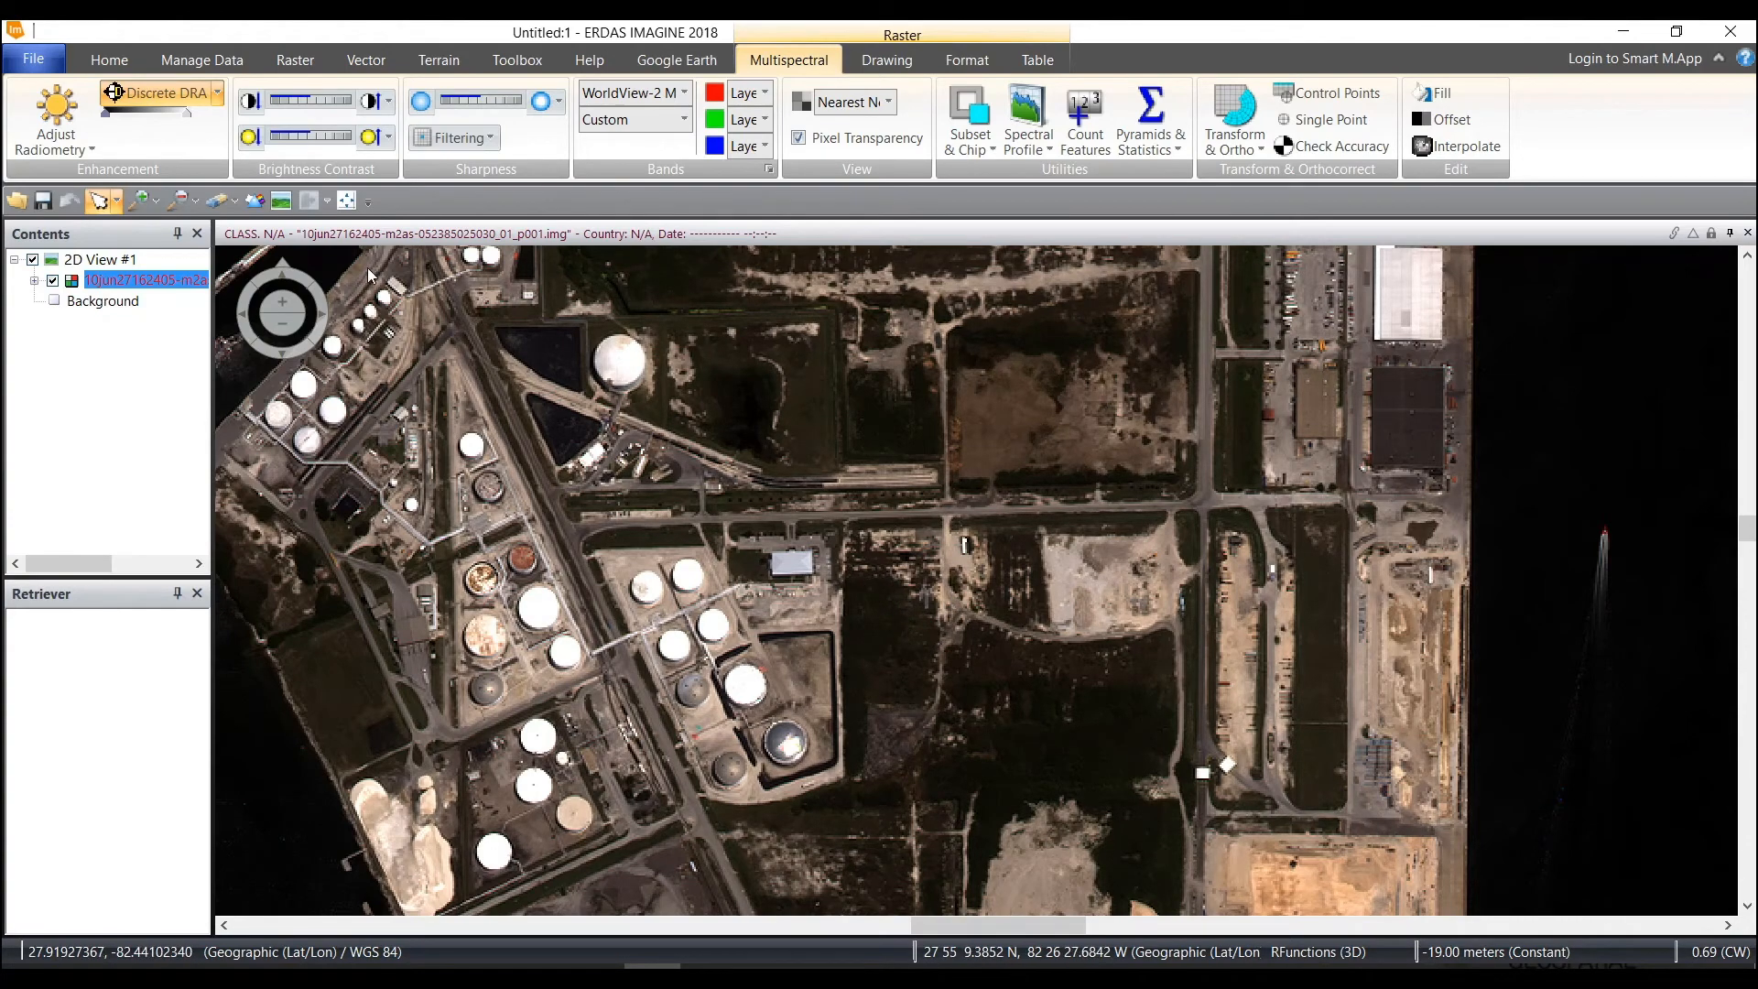
left_click(217, 200)
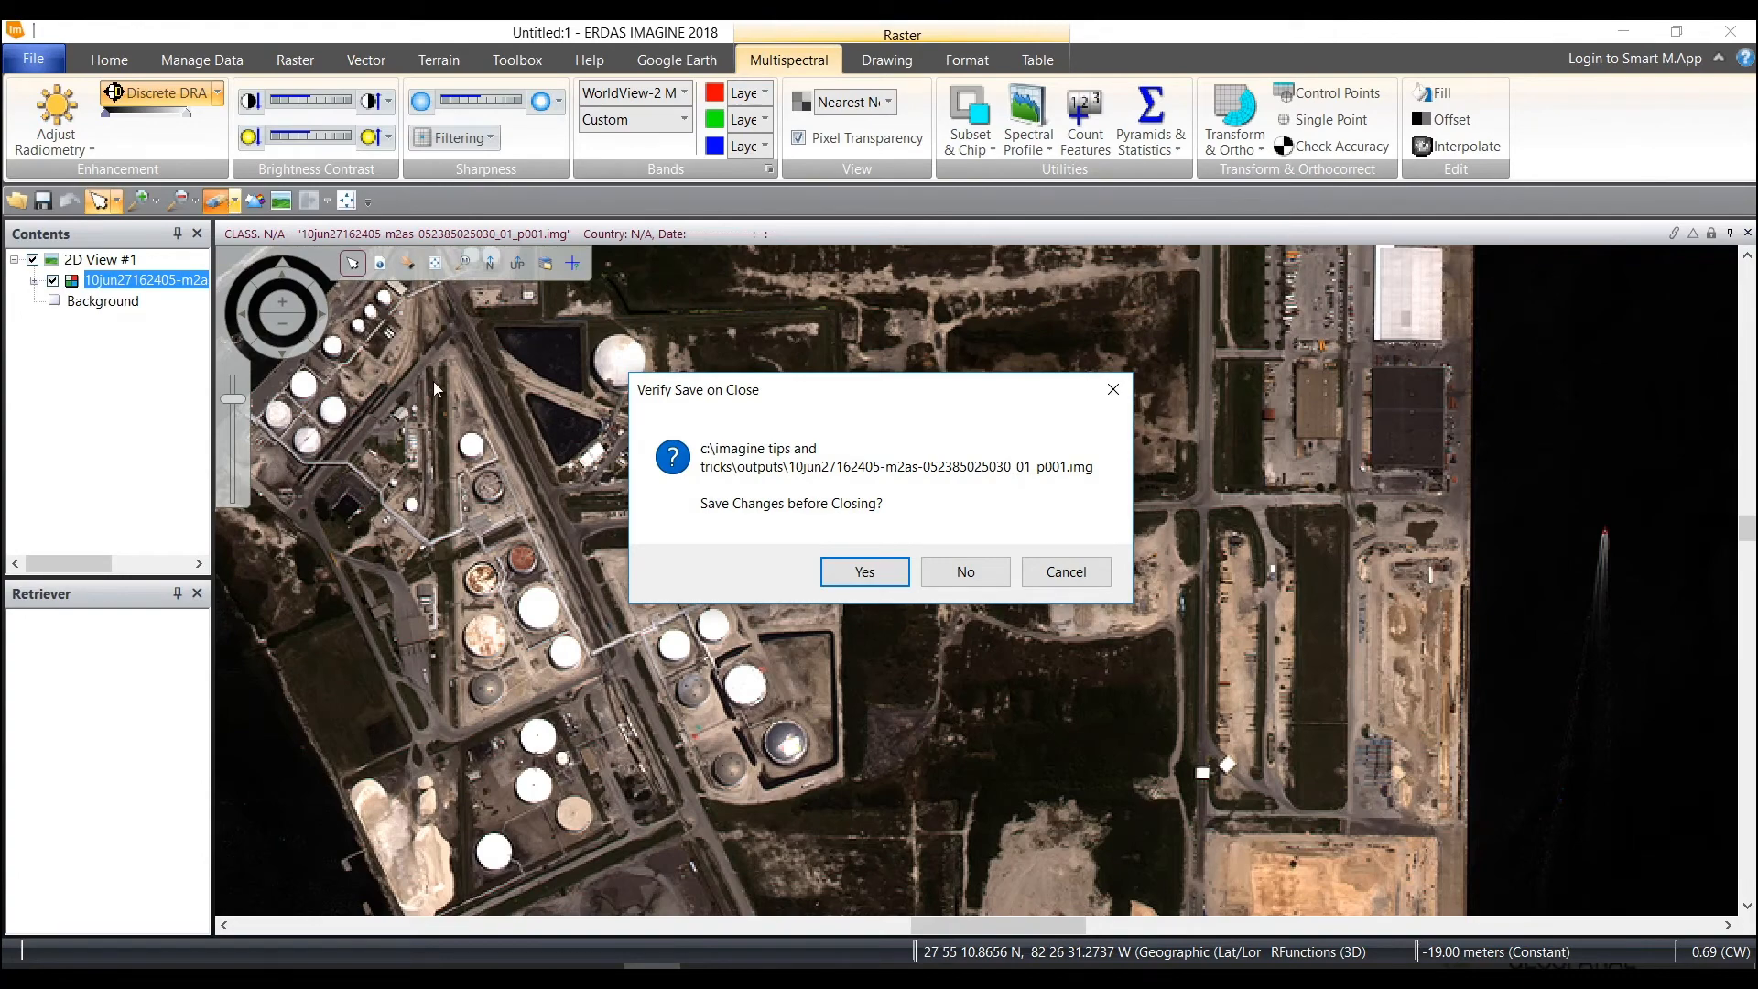
left_click(885, 573)
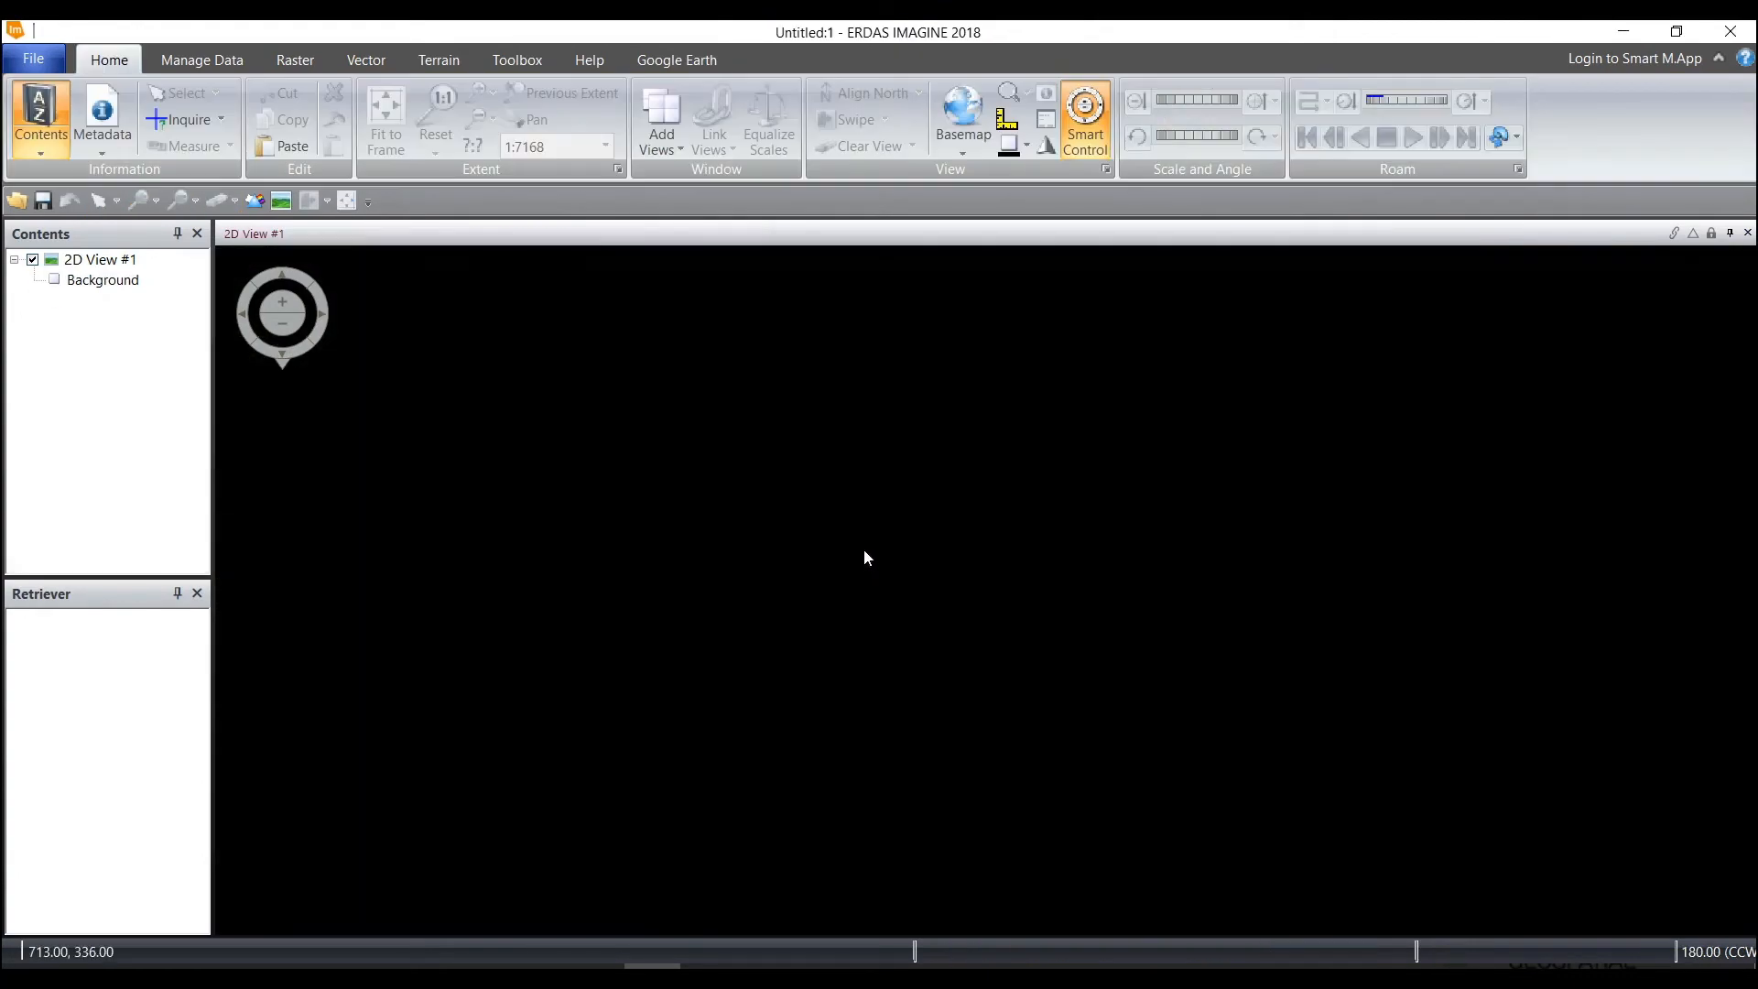
right_click(1064, 426)
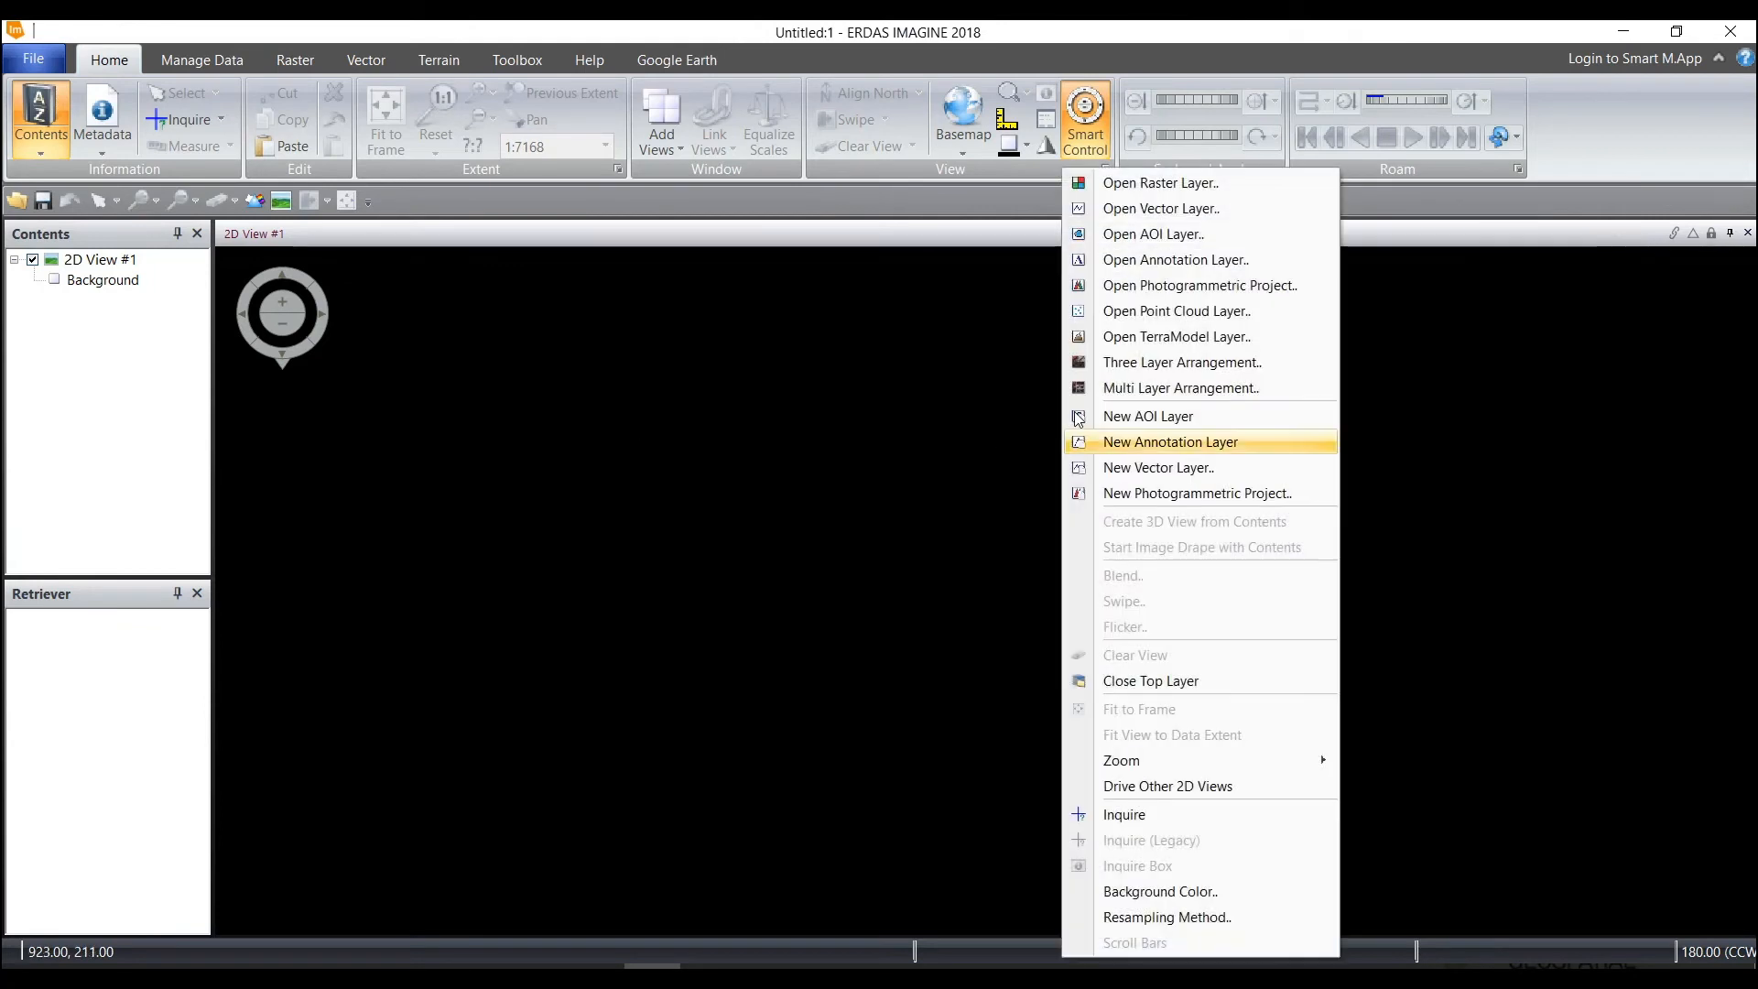
left_click(1125, 183)
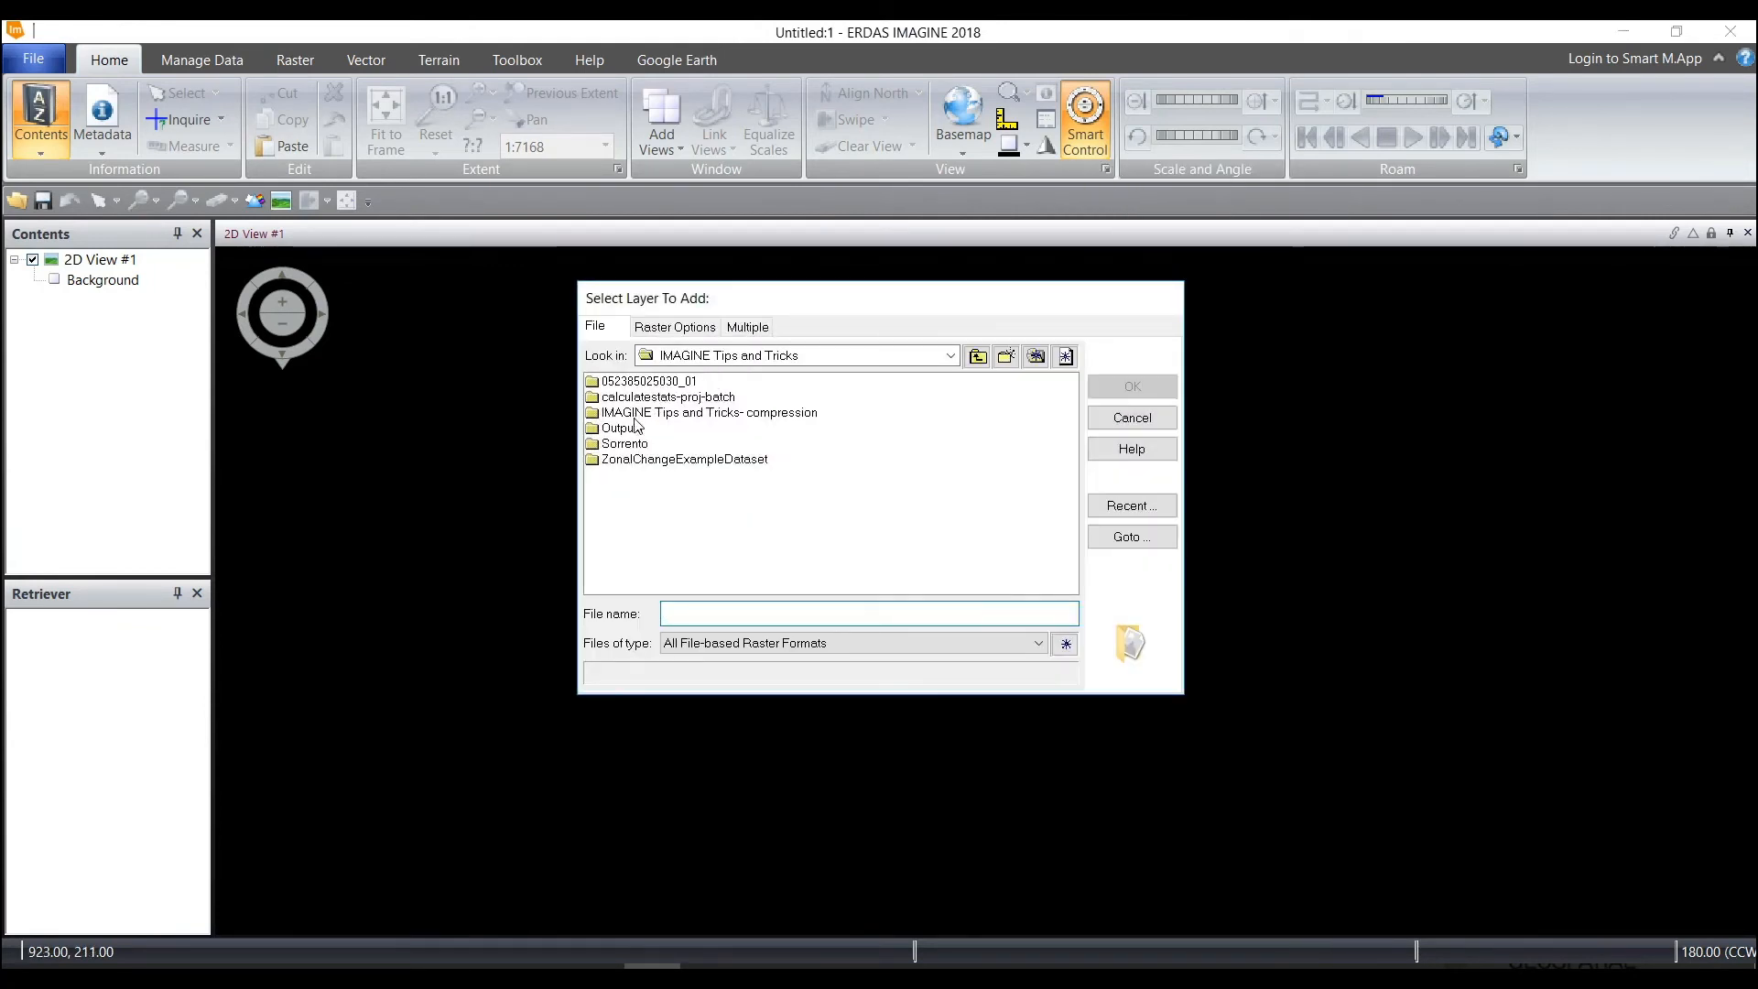
double_click(636, 427)
left_click(640, 383)
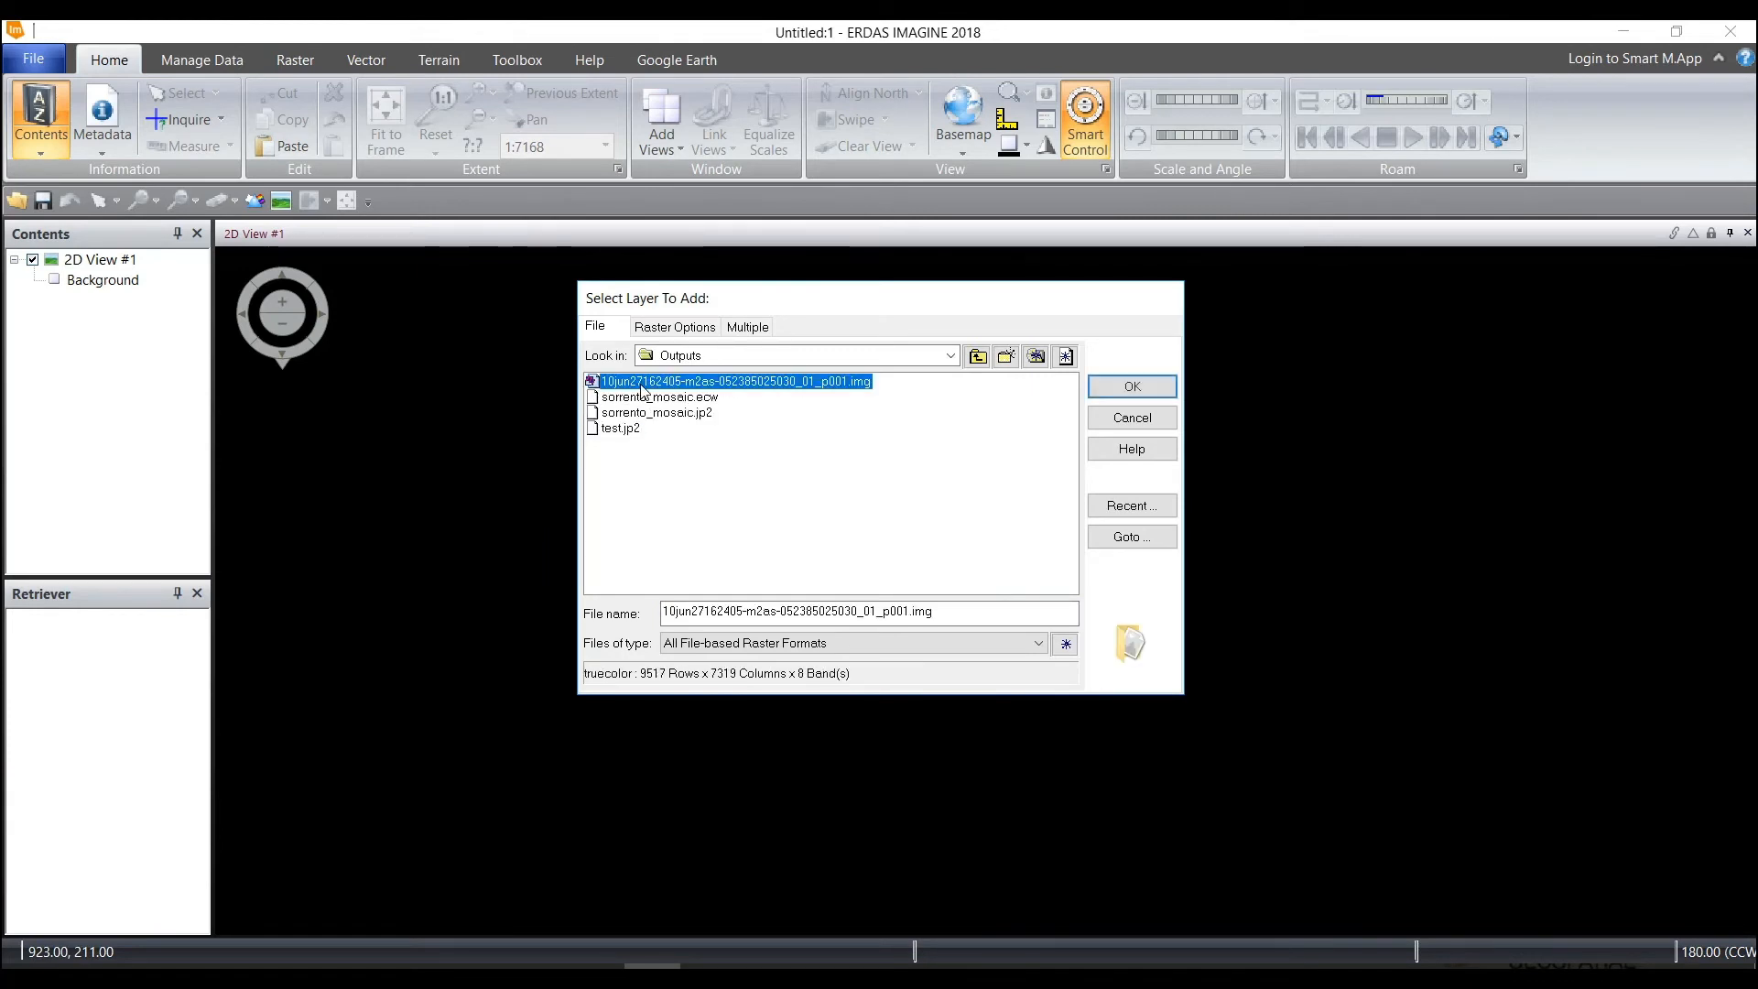
left_click(655, 332)
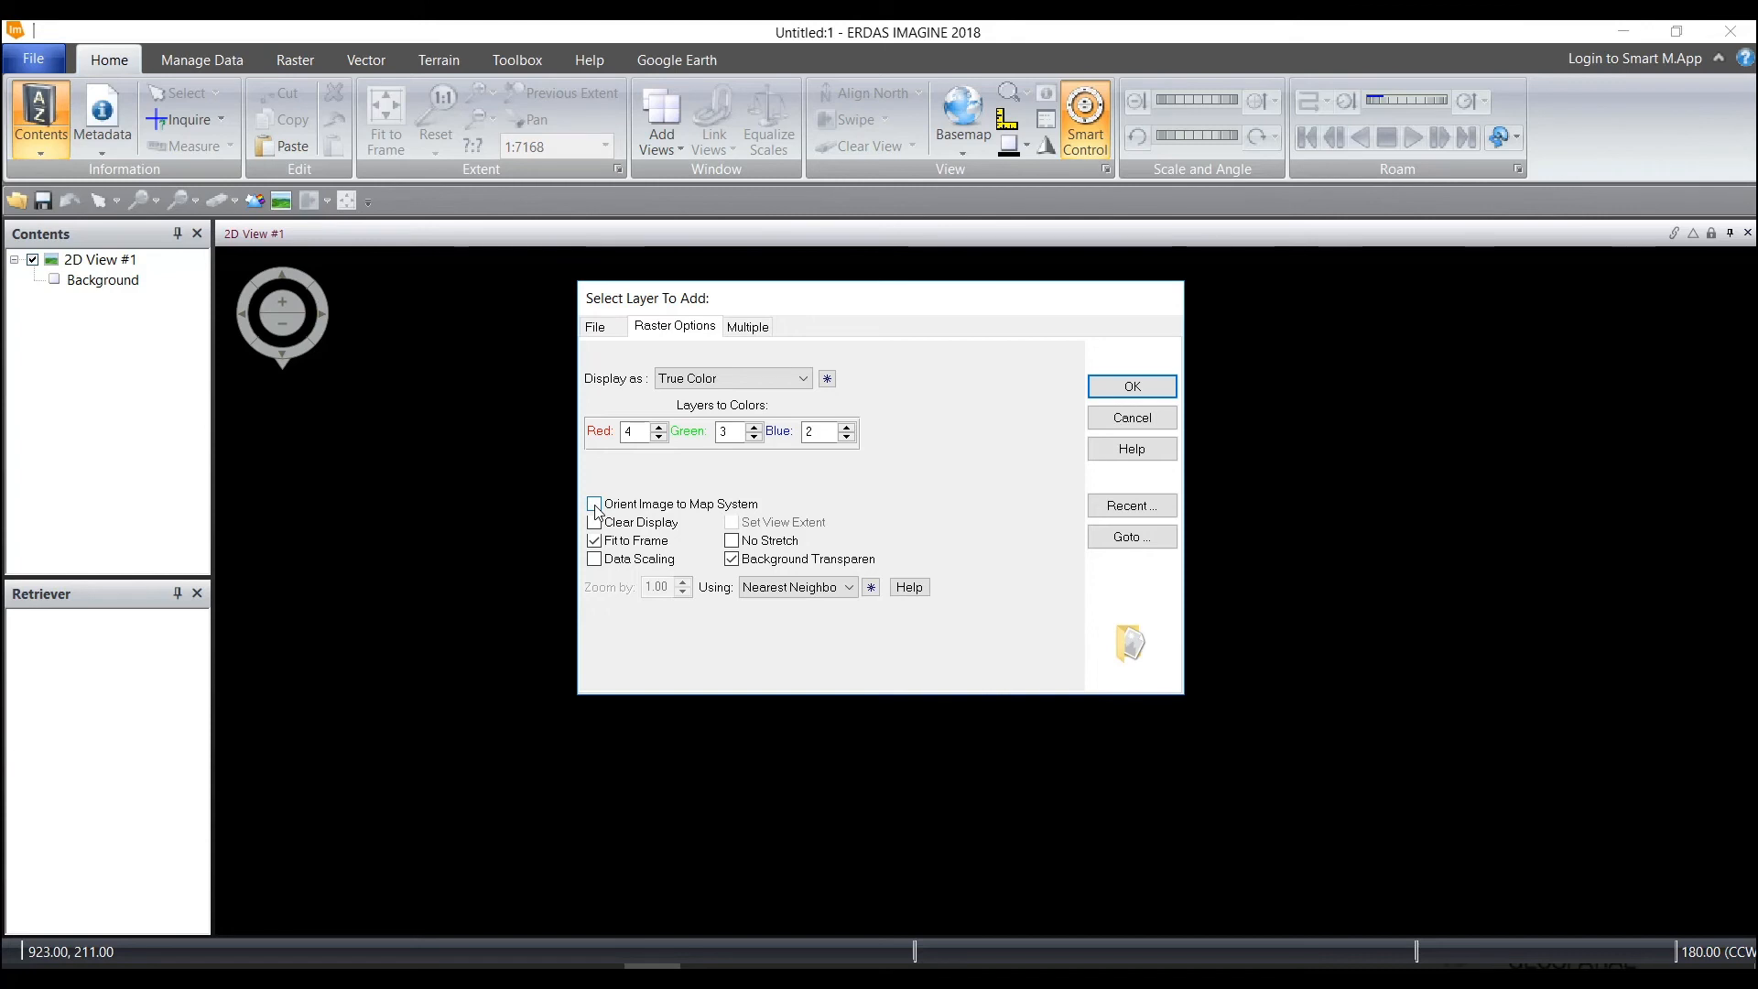
left_click(1112, 392)
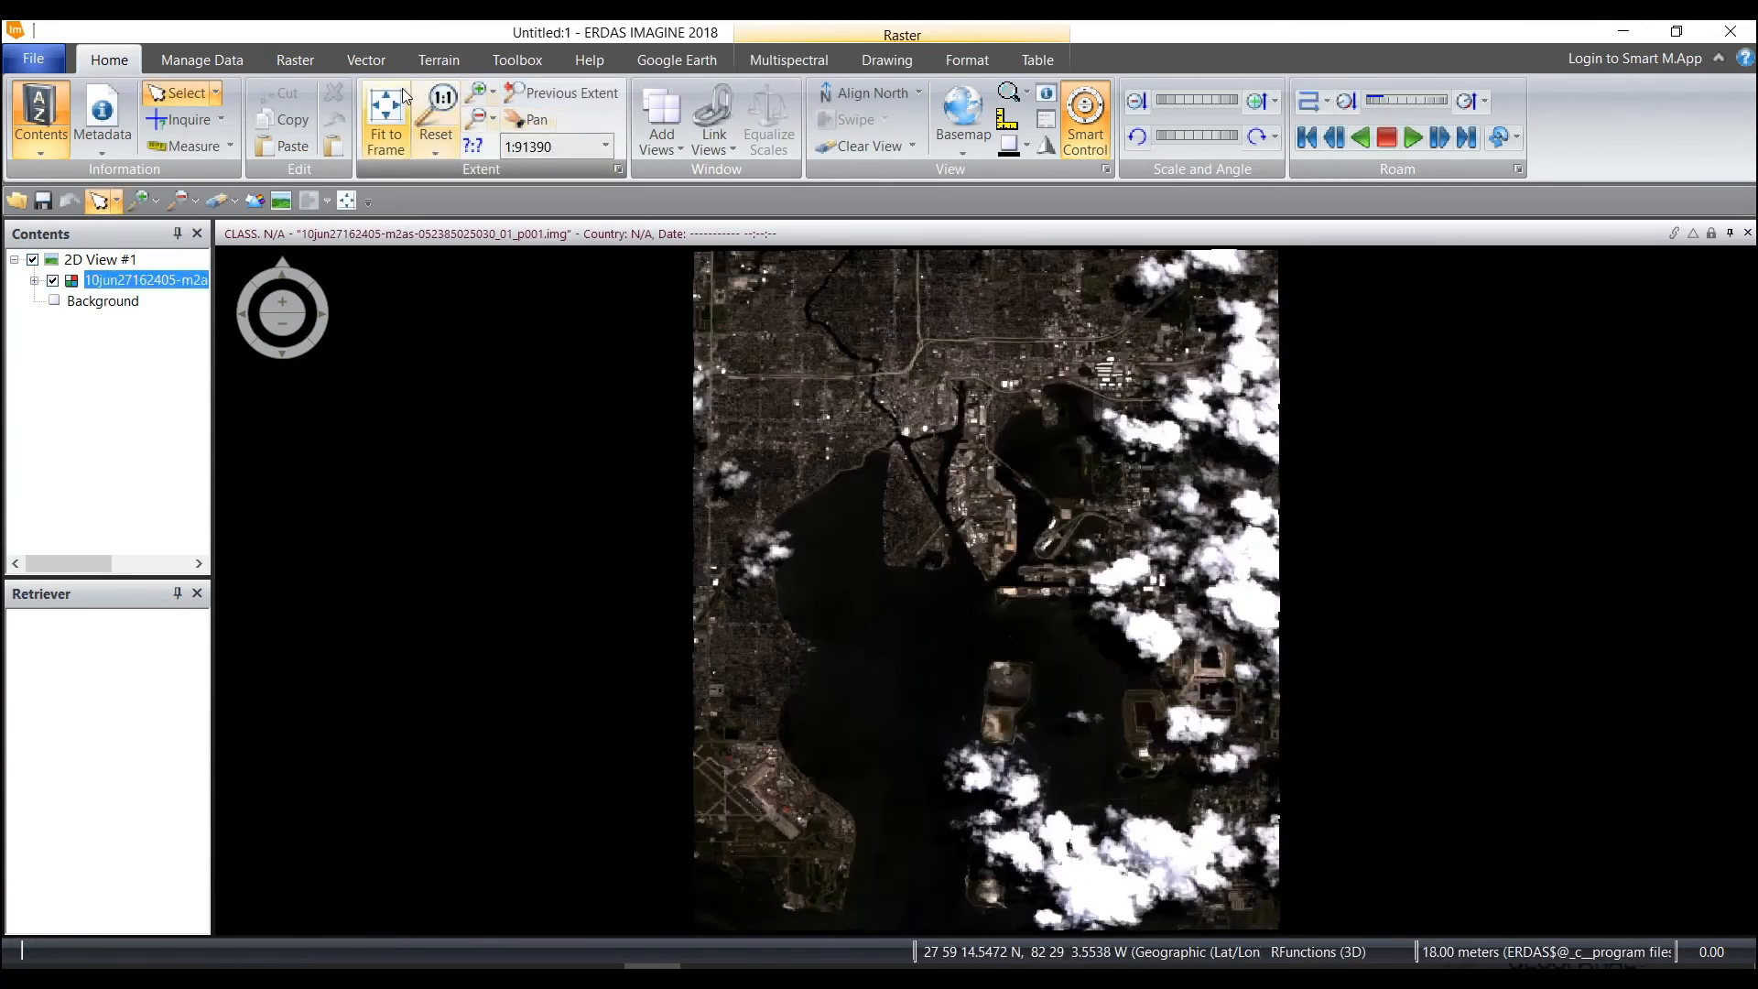
- Show the reopened image at 1:1 pixel scale and enhance it with Discrete DRA
left_click(443, 97)
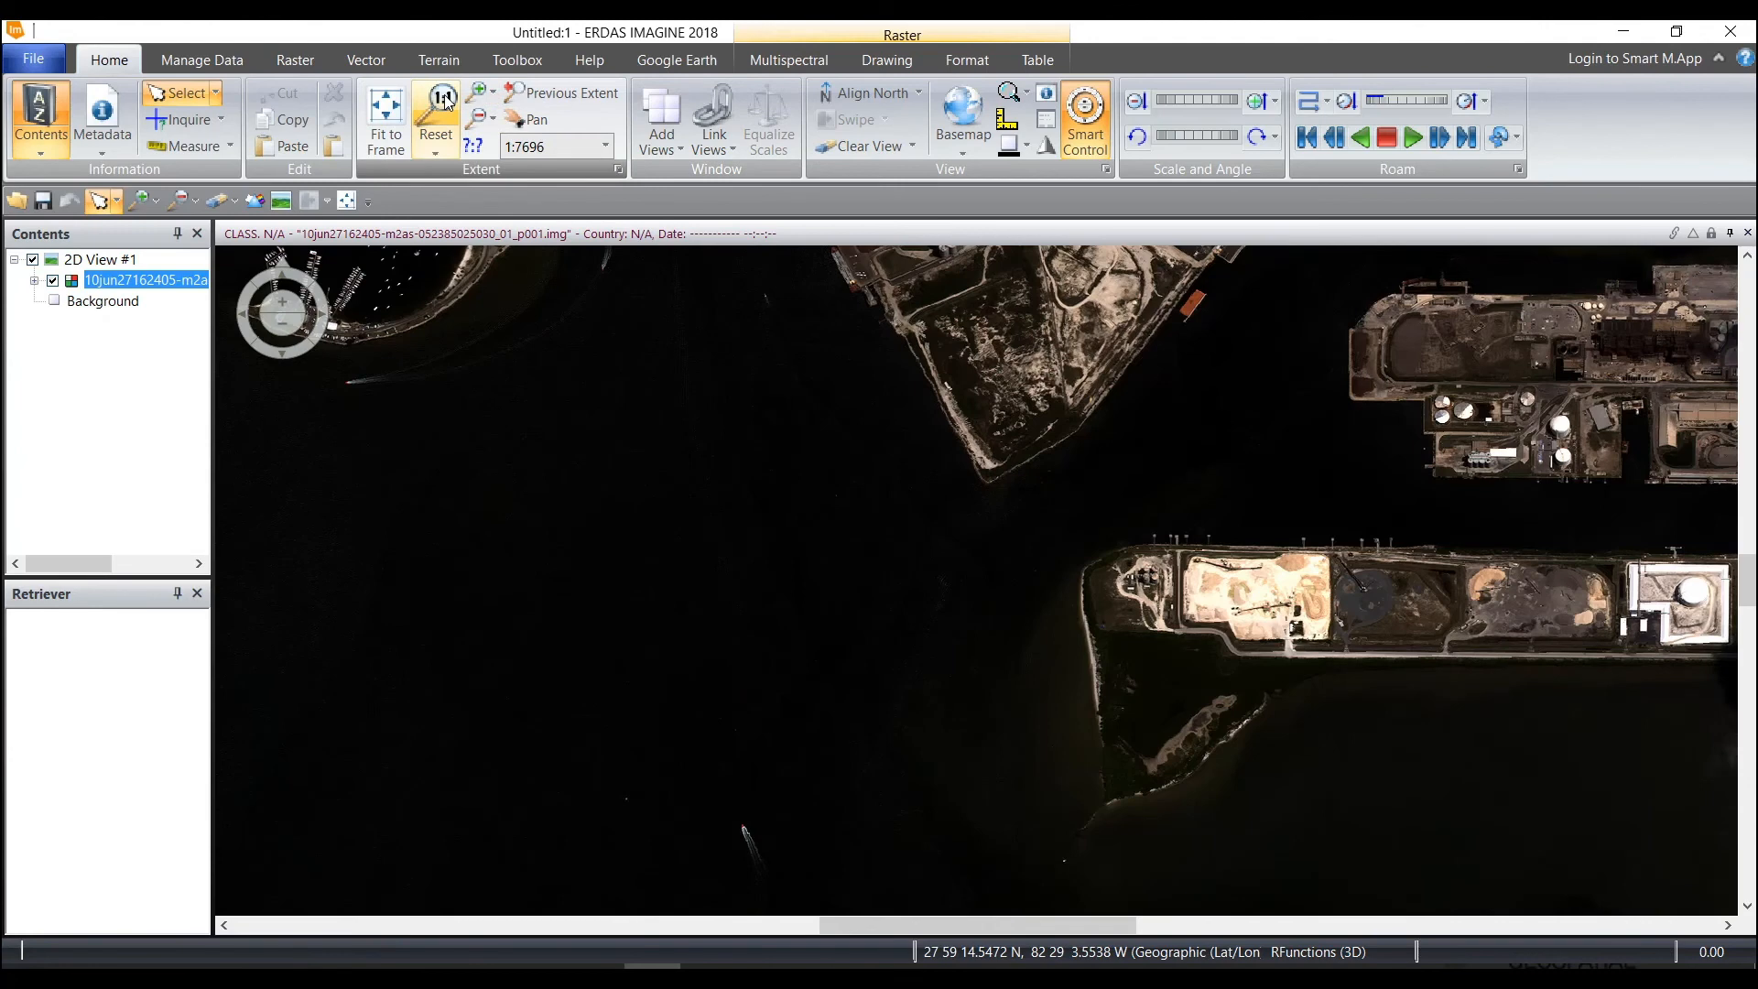
left_click(788, 60)
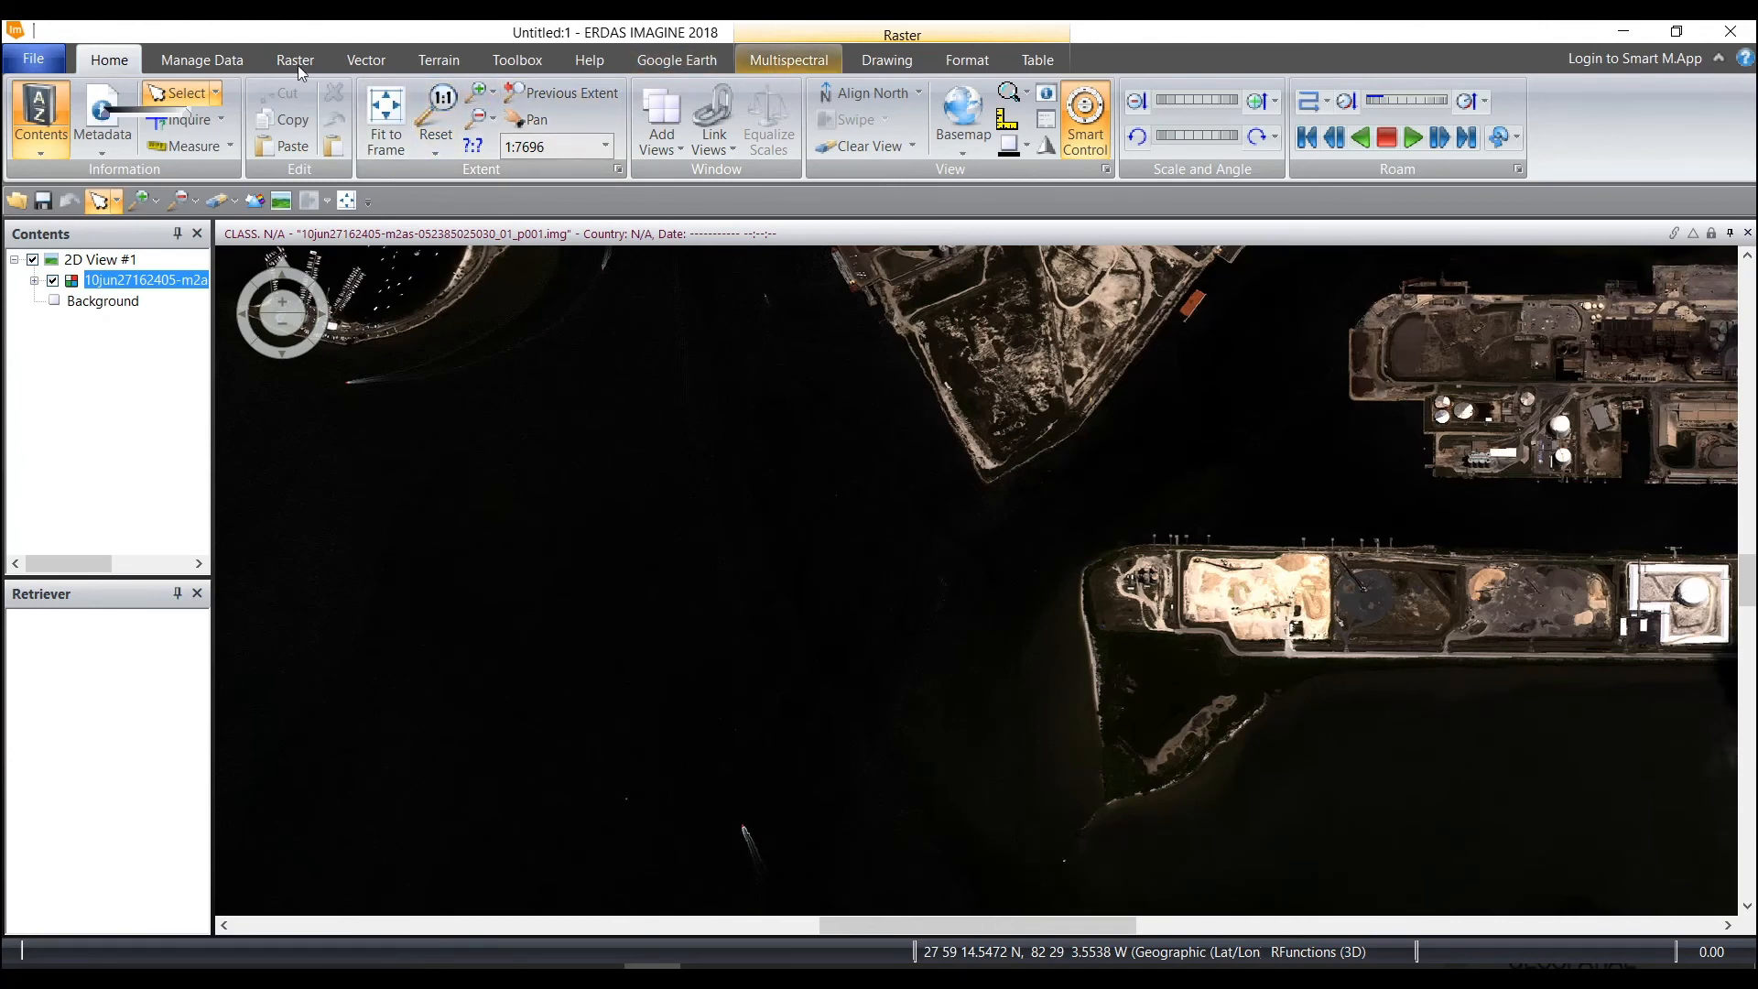
left_click(114, 105)
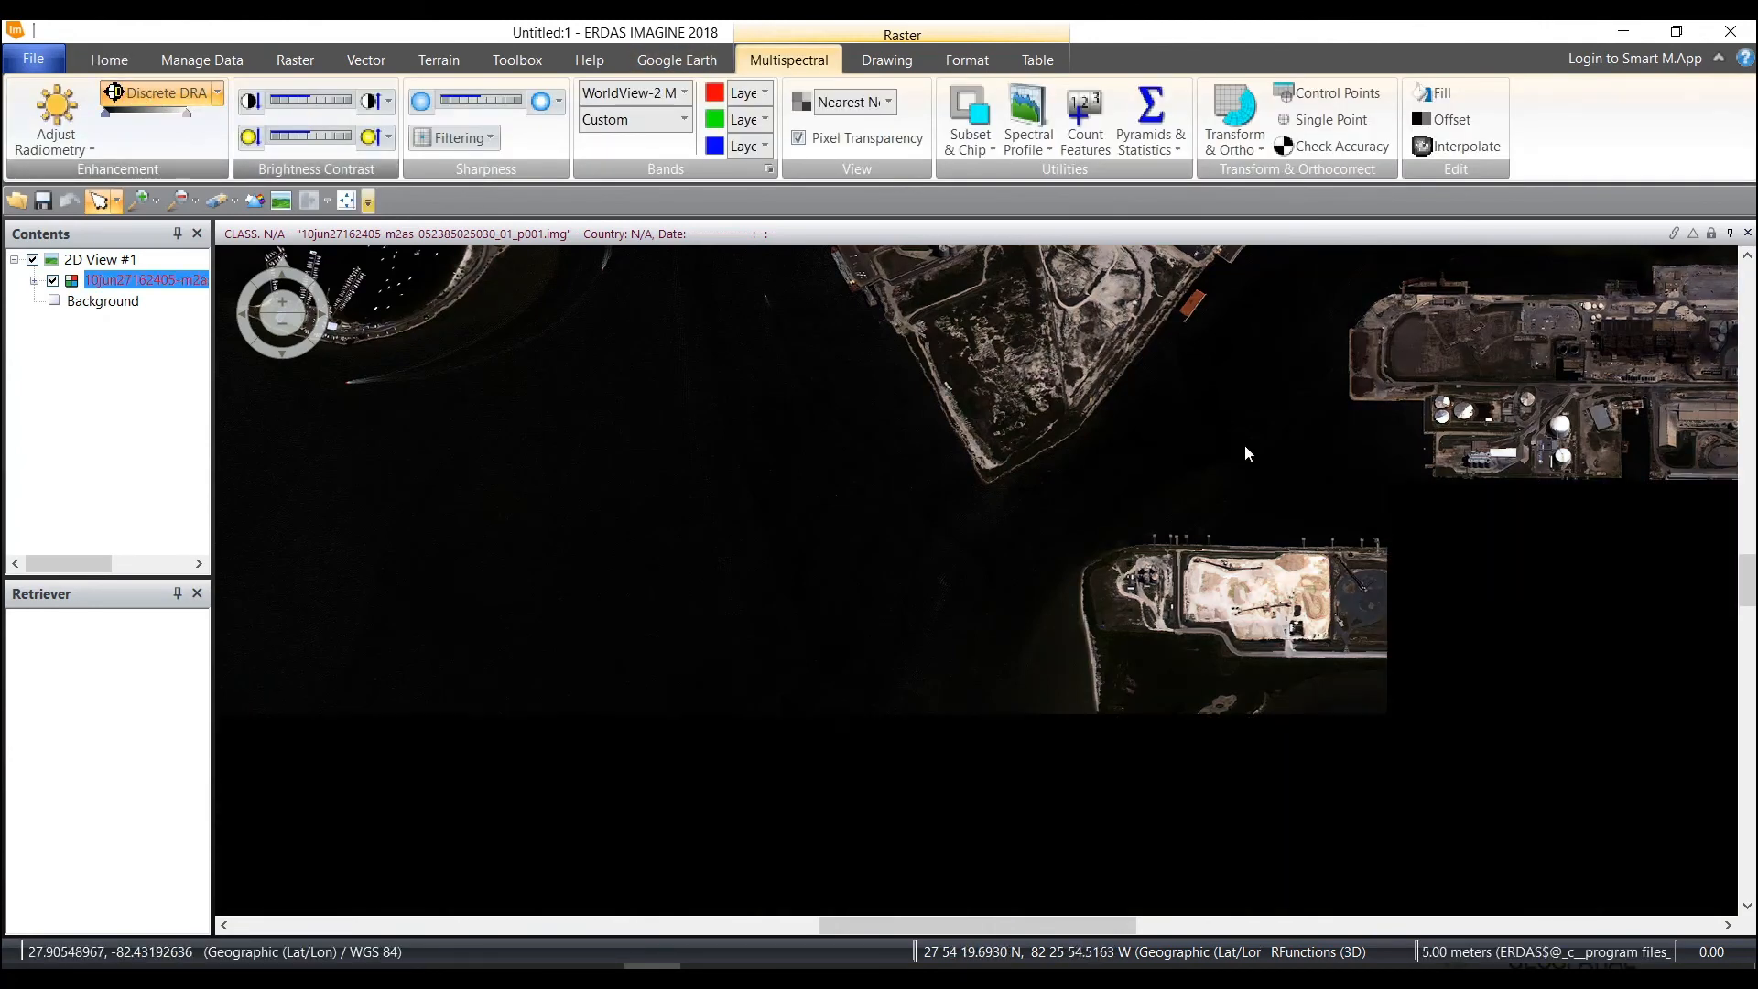
- Examine the harbour, rail and industrial areas of the calibrated image up close, and view the full image extent
left_click_drag(1401, 397, 789, 667)
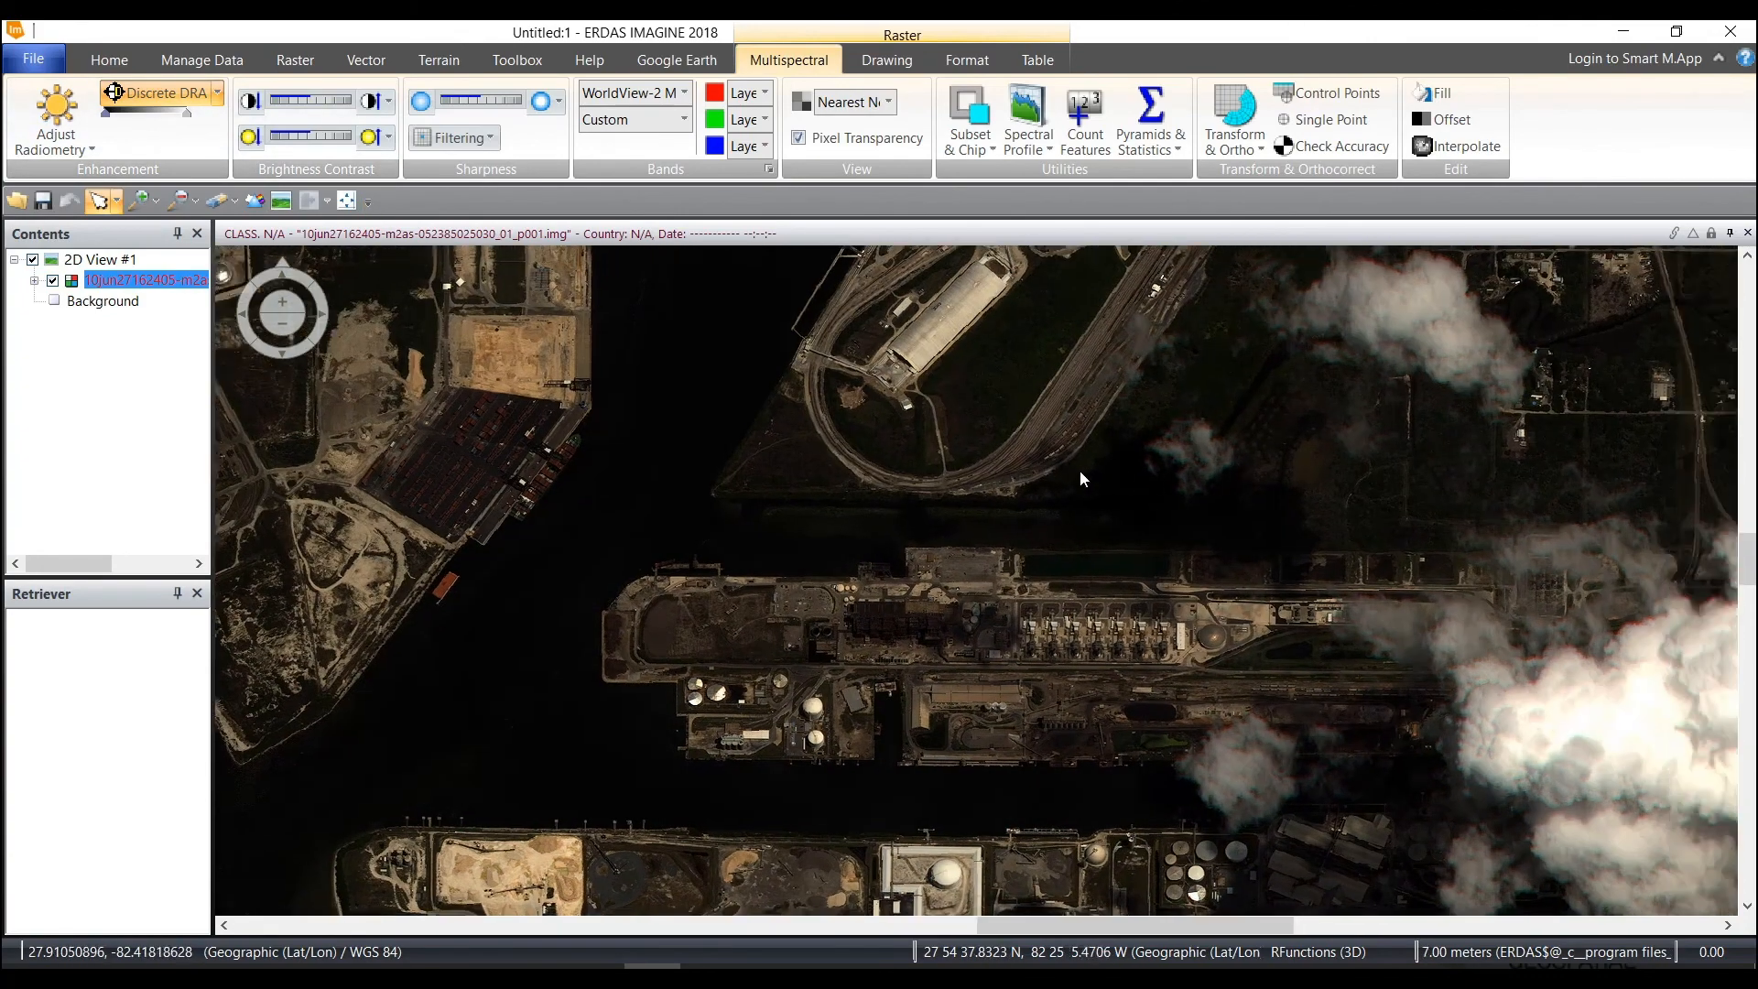
left_click_drag(1079, 469, 1079, 886)
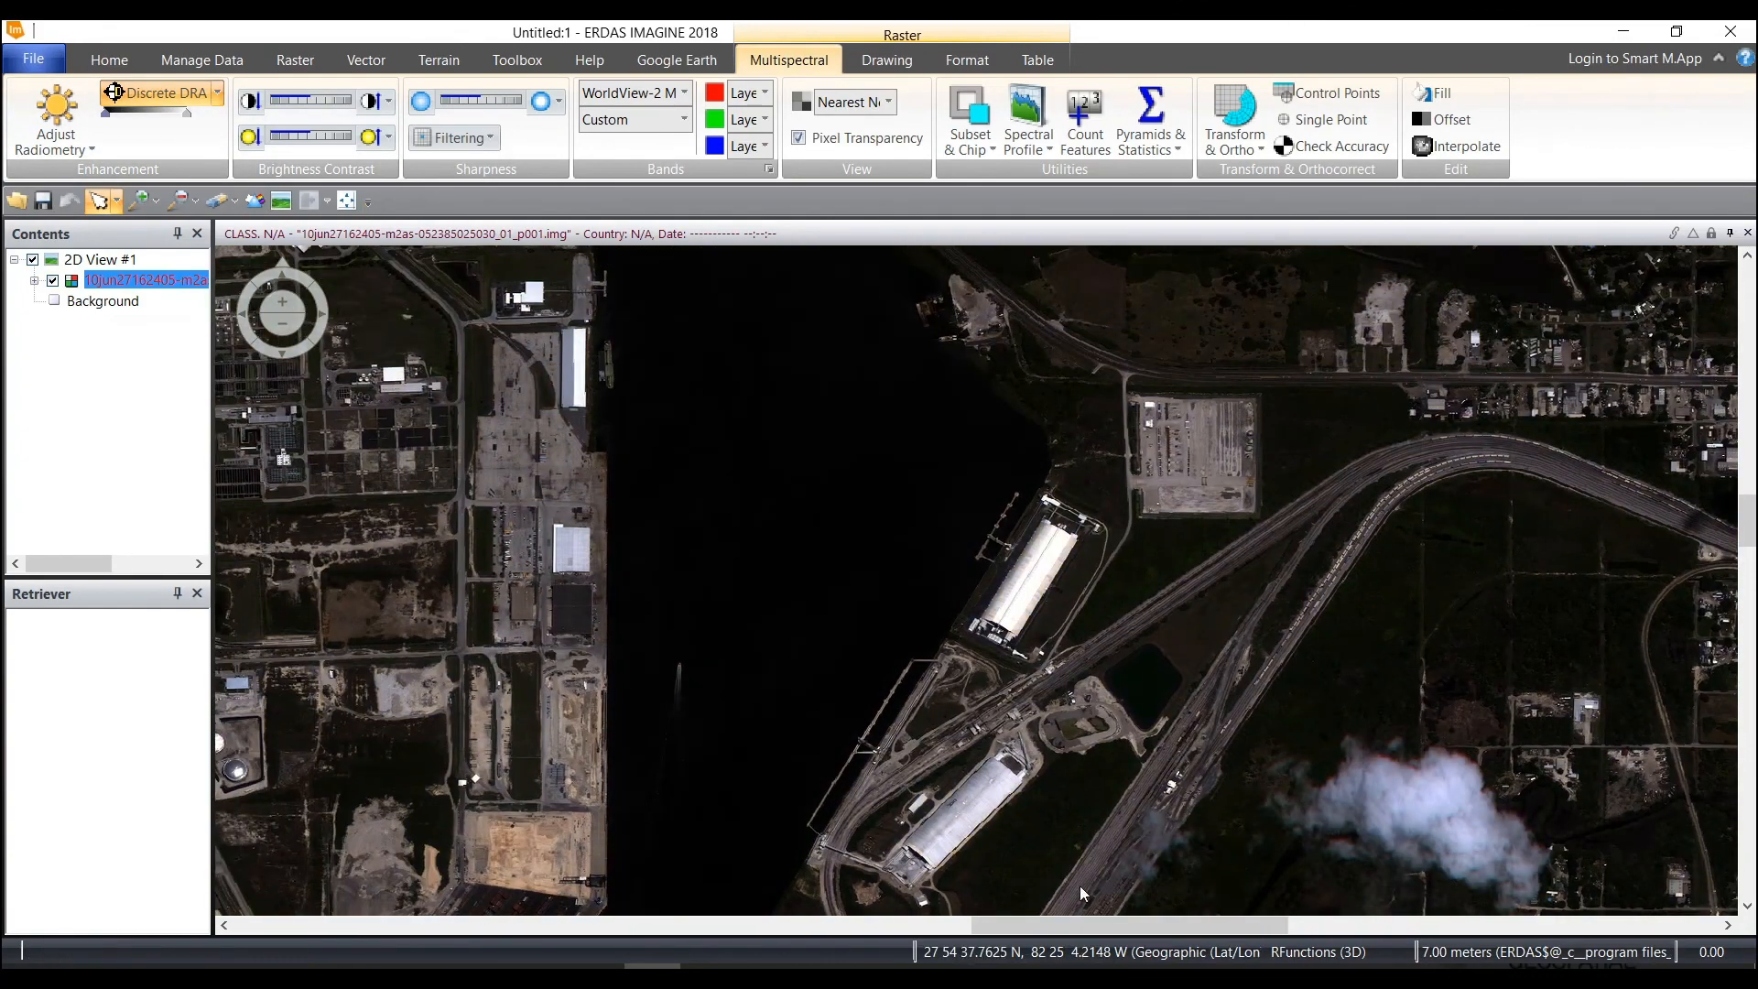
left_click_drag(607, 469, 1091, 608)
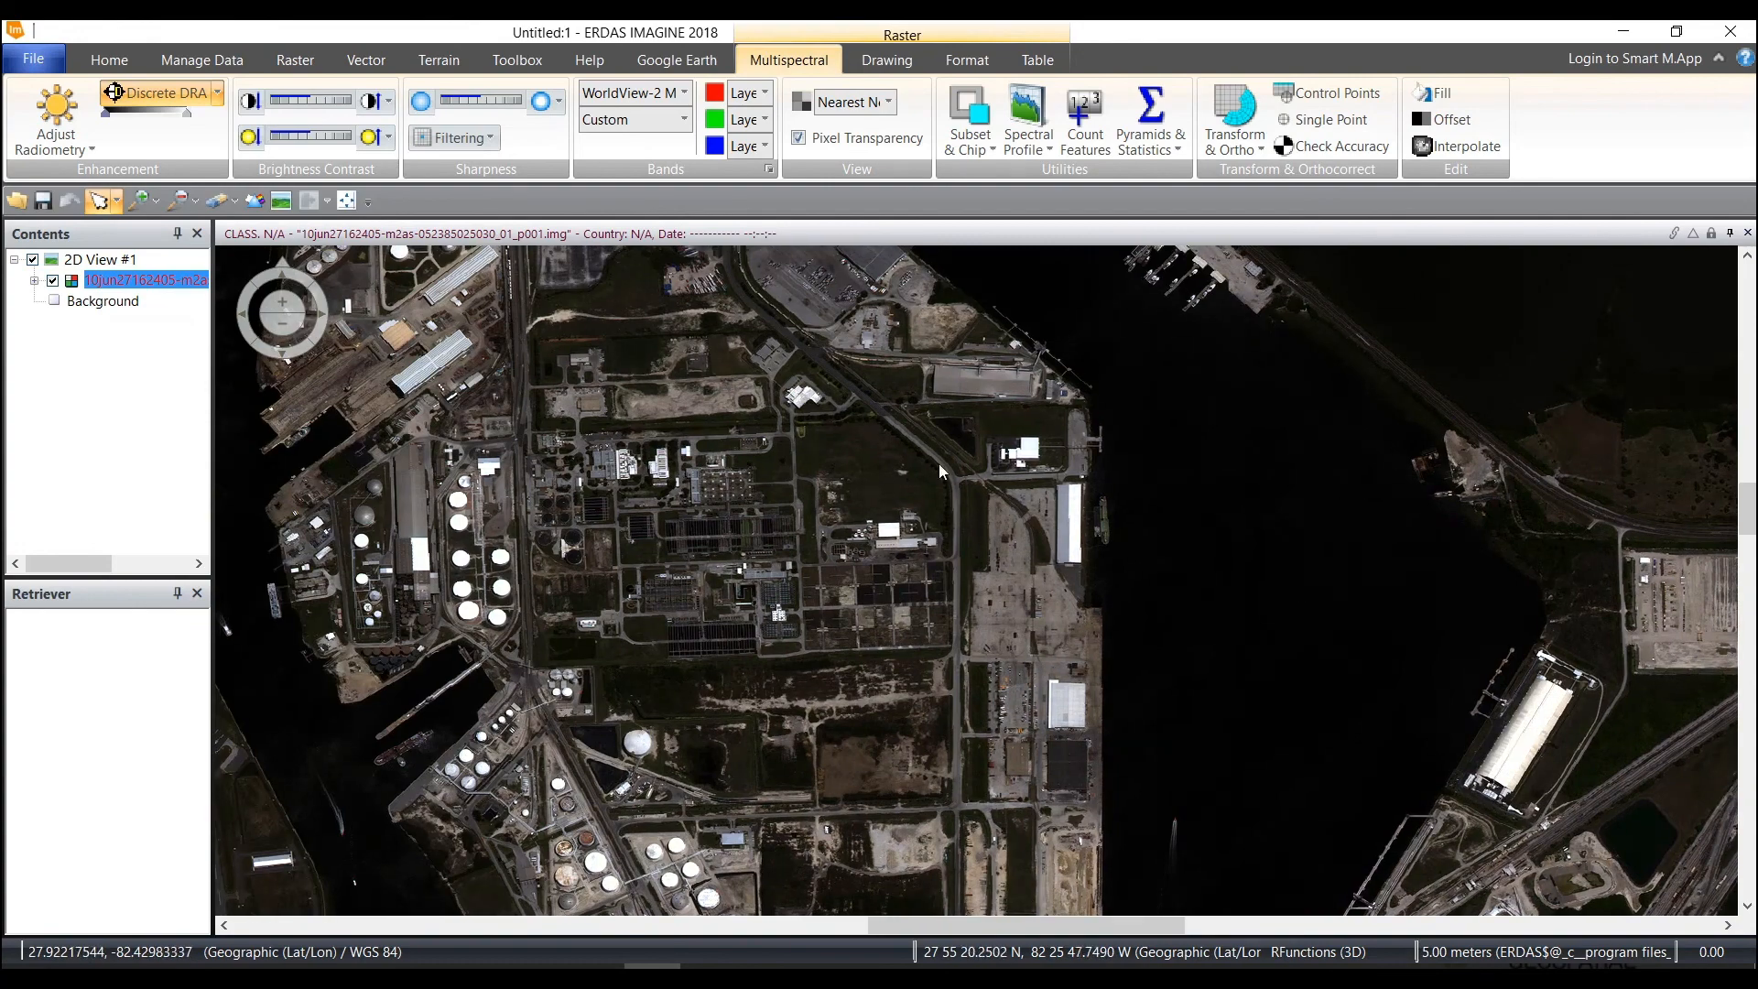
left_click(348, 201)
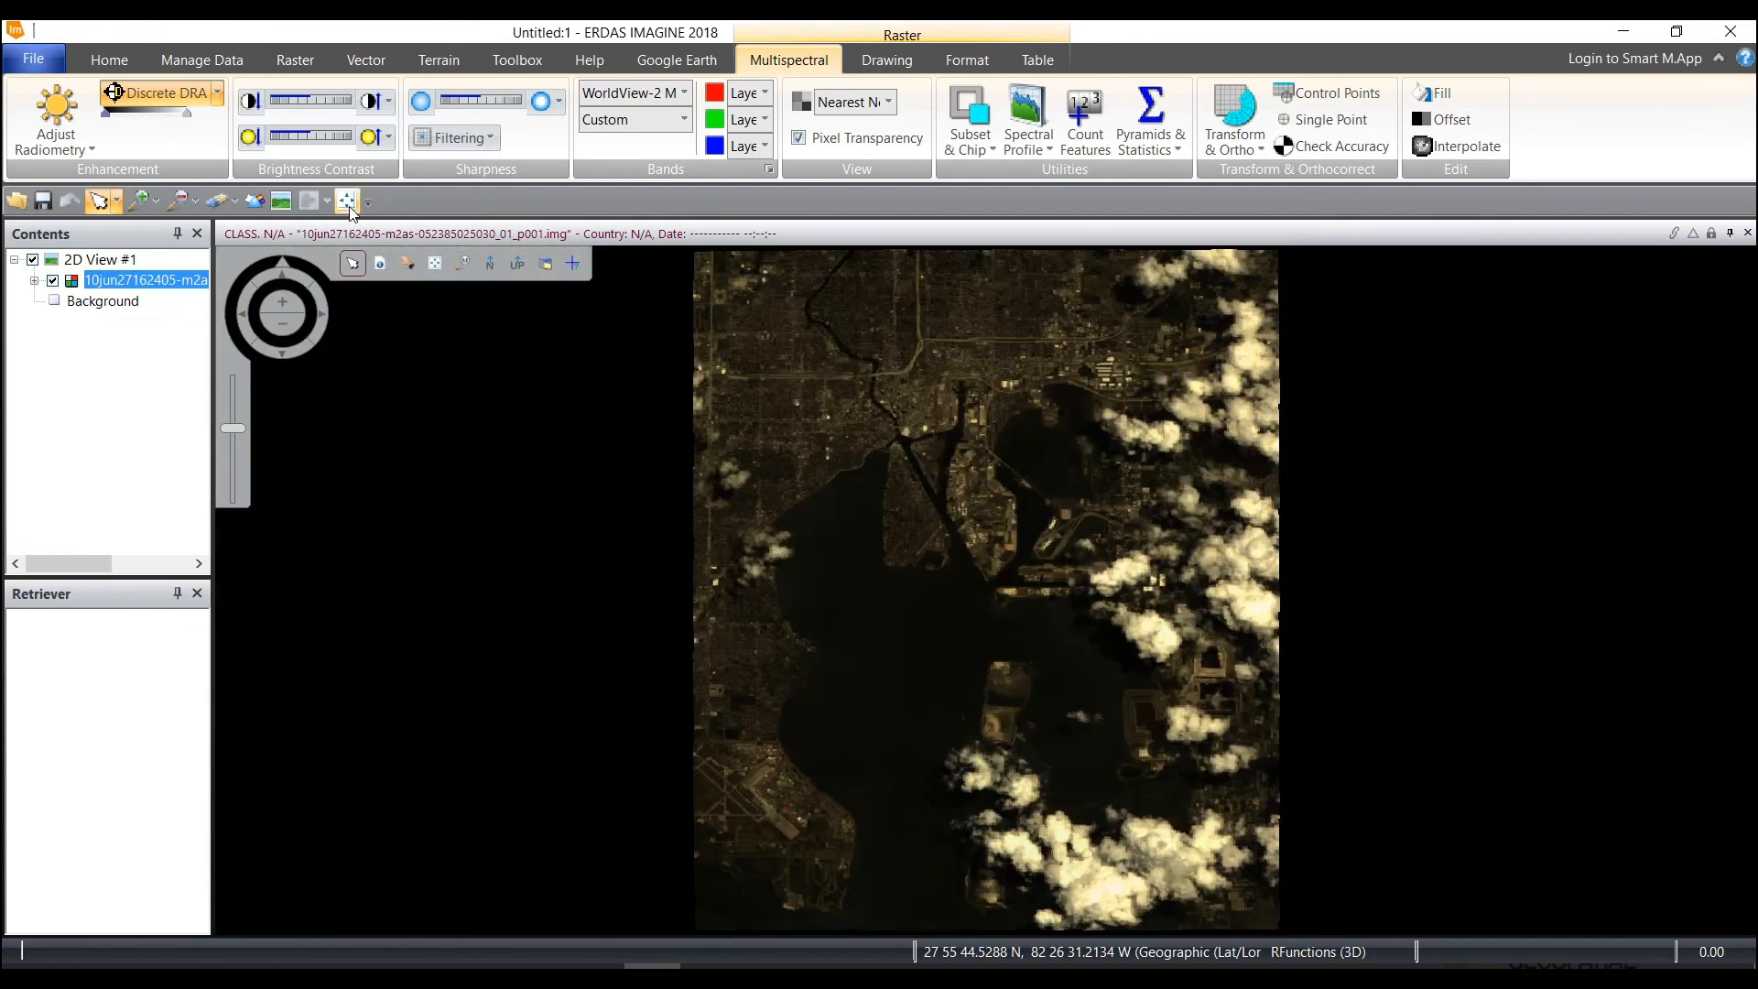